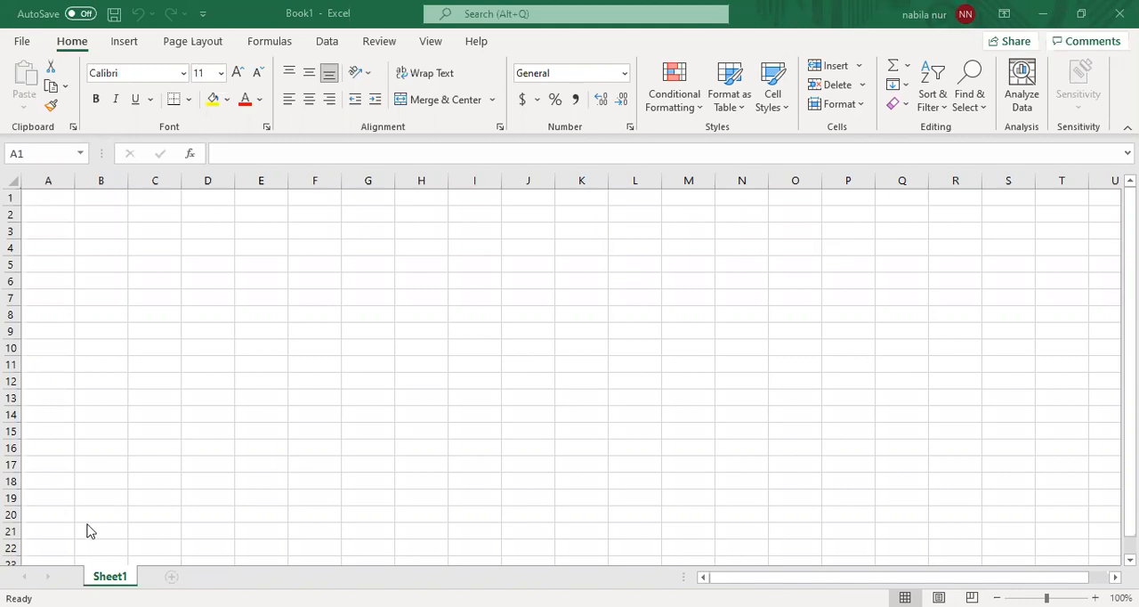
- Rename the worksheet Sheet1 as "Account"
double_click(110, 577)
key(BackSpace)
text(A)
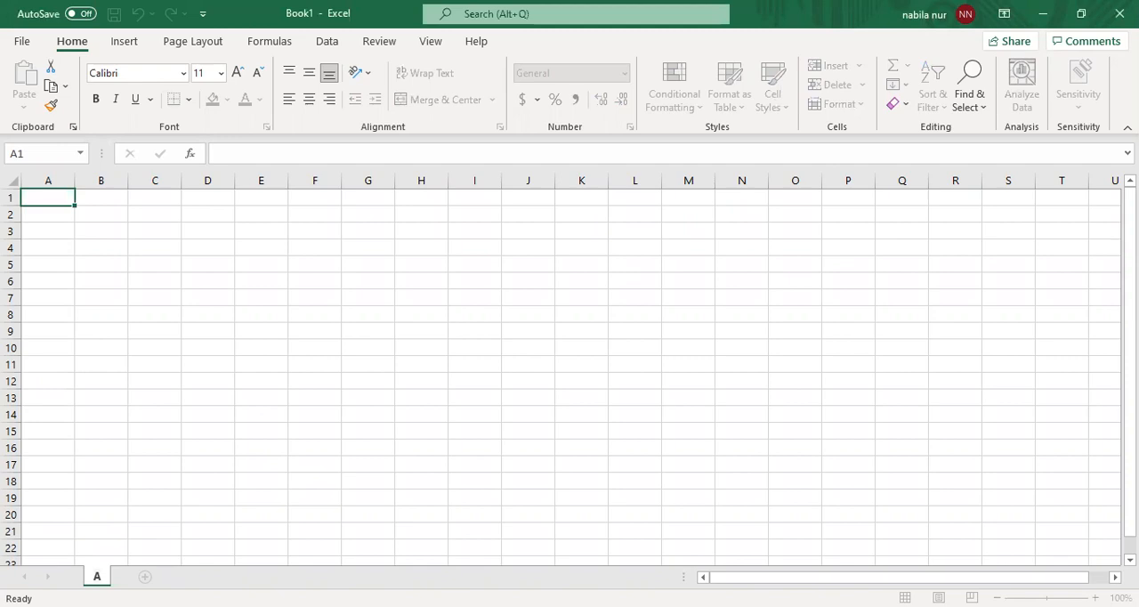
text(ccount)
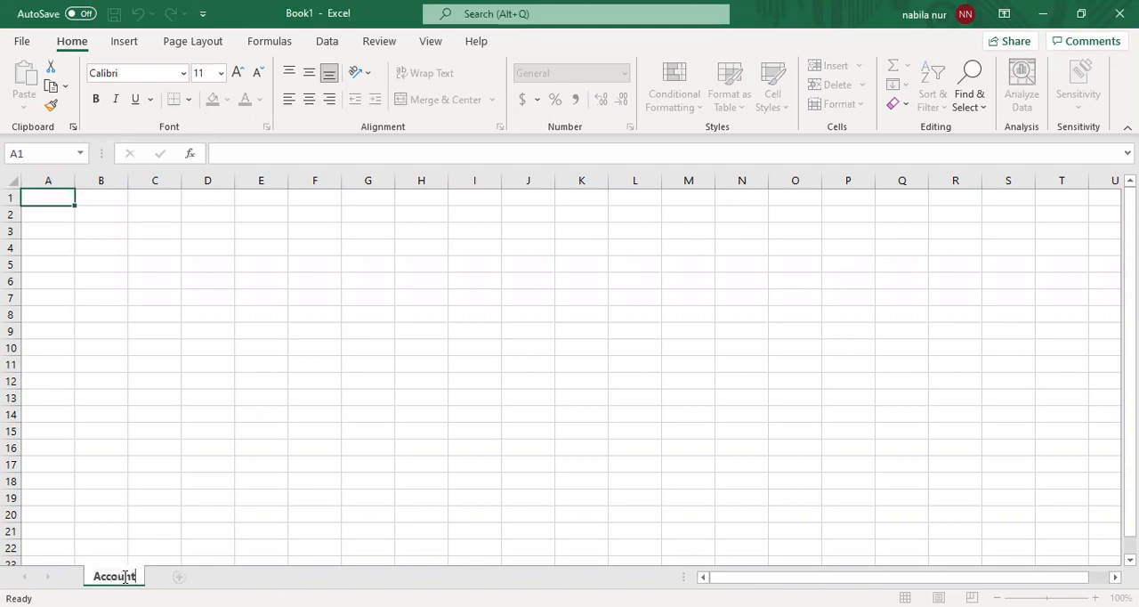
key(Return)
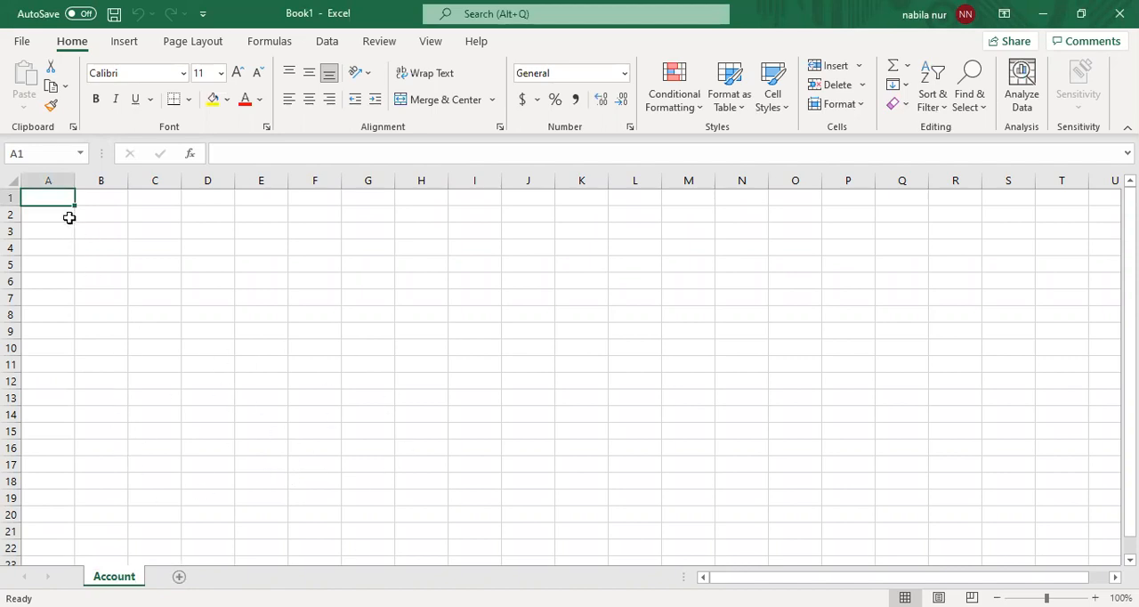
- Enter the column headings "nomor akun" in A1 and "nama akun" in B1
double_click(62, 201)
text(no)
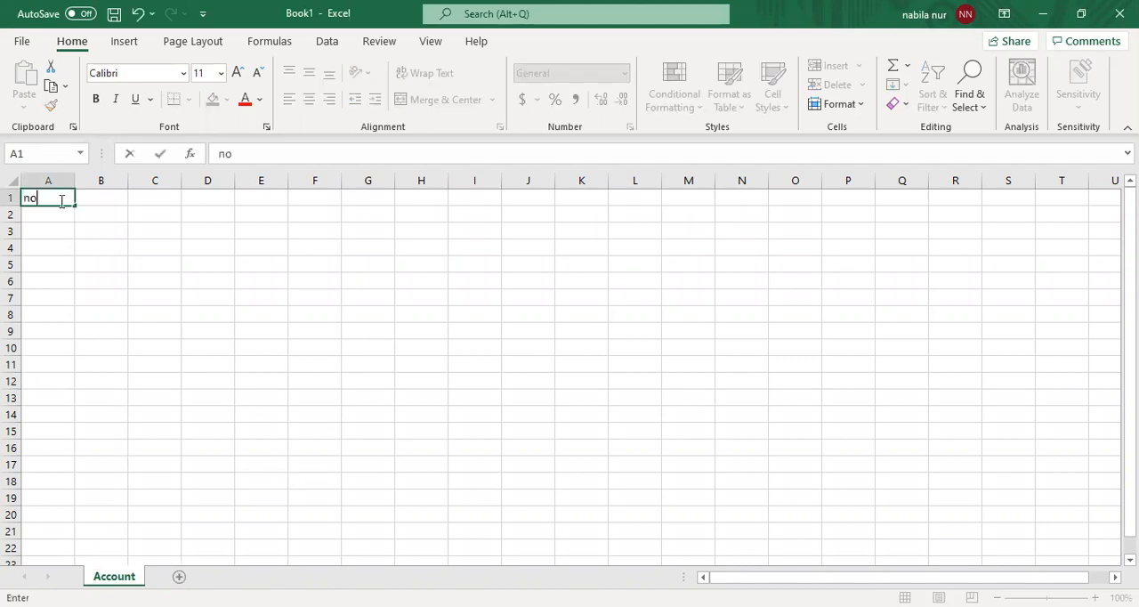
text(mor akun)
click(101, 198)
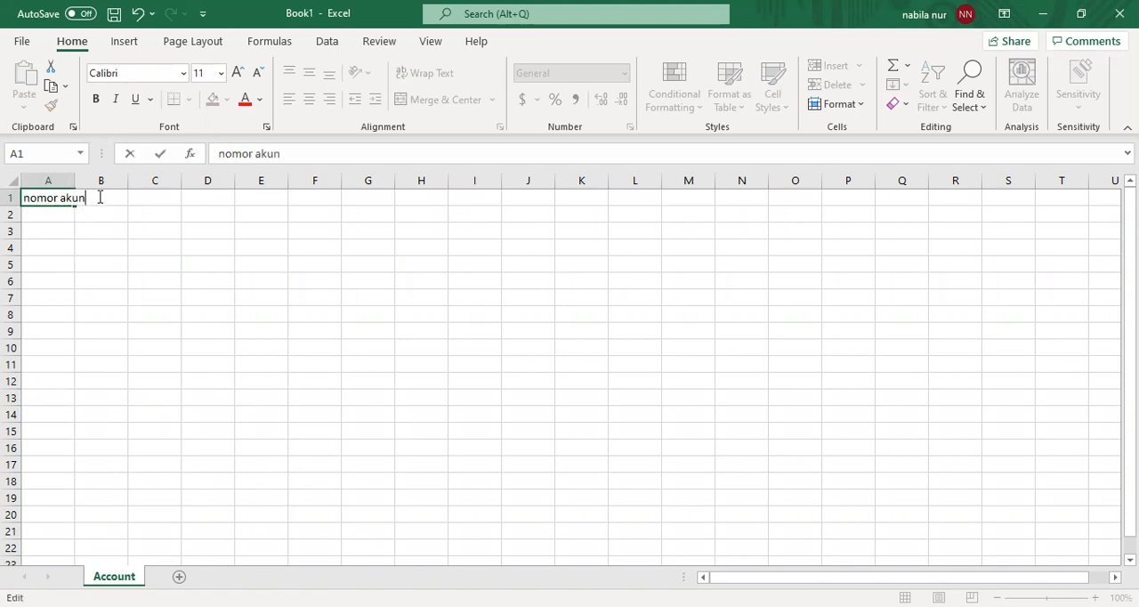
click(134, 212)
click(112, 200)
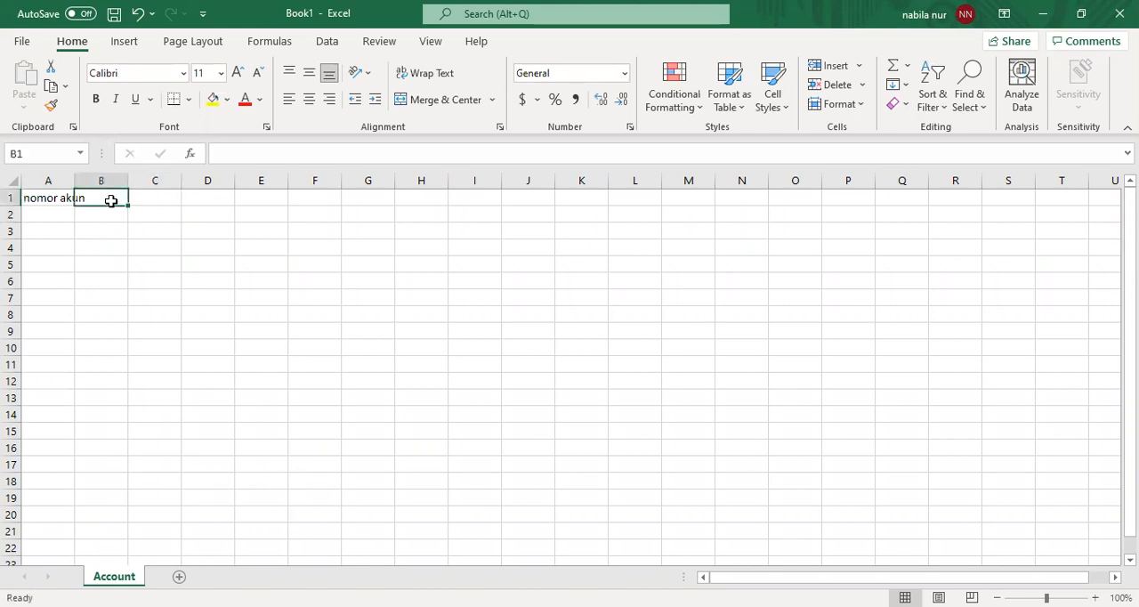
text(nama )
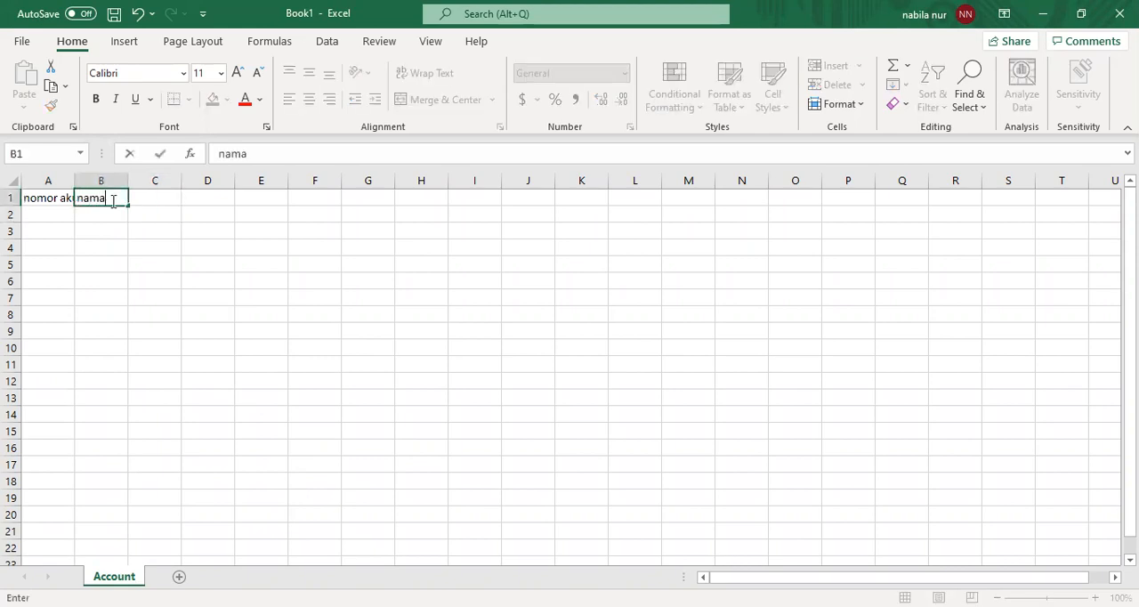
text(akun)
- Widen columns A and B to fit their contents and centre the "nama akun" heading in B1
click(63, 218)
click(67, 193)
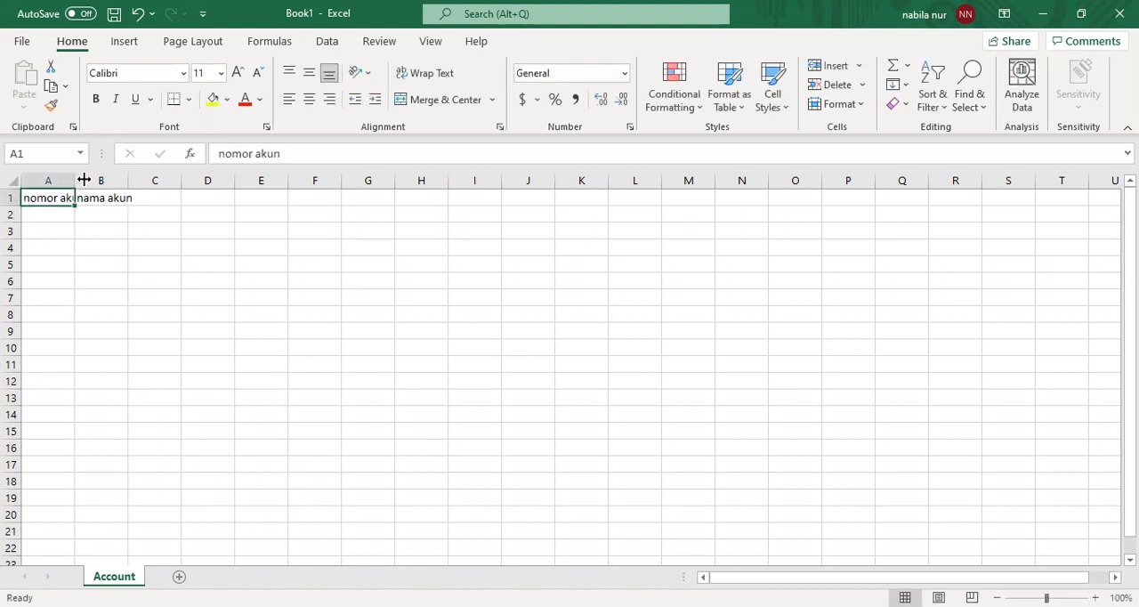
double_click(84, 180)
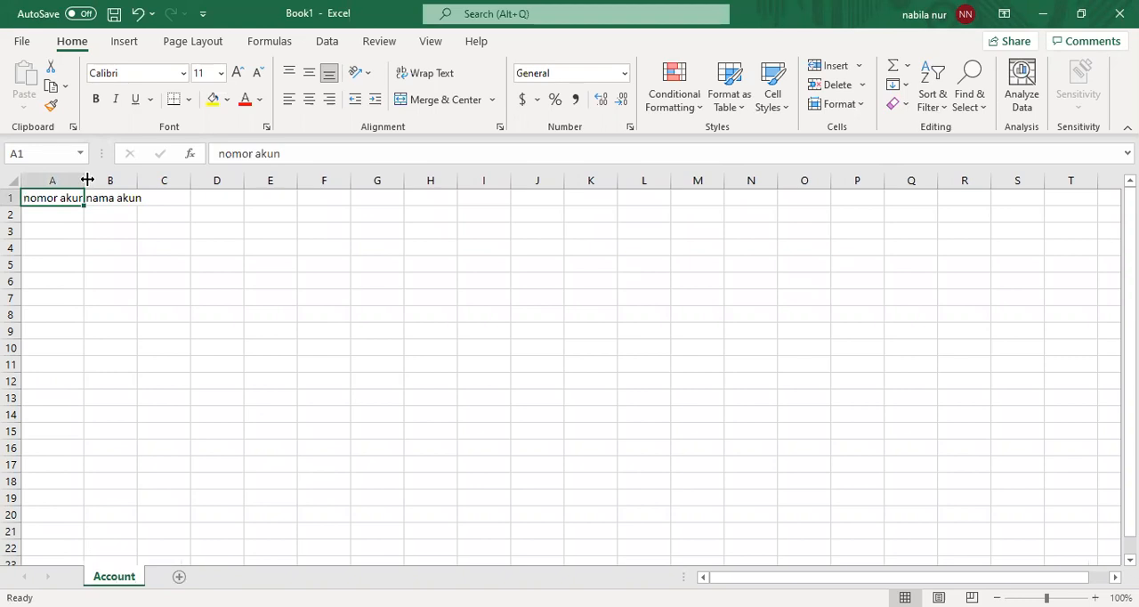
drag(87, 179, 265, 193)
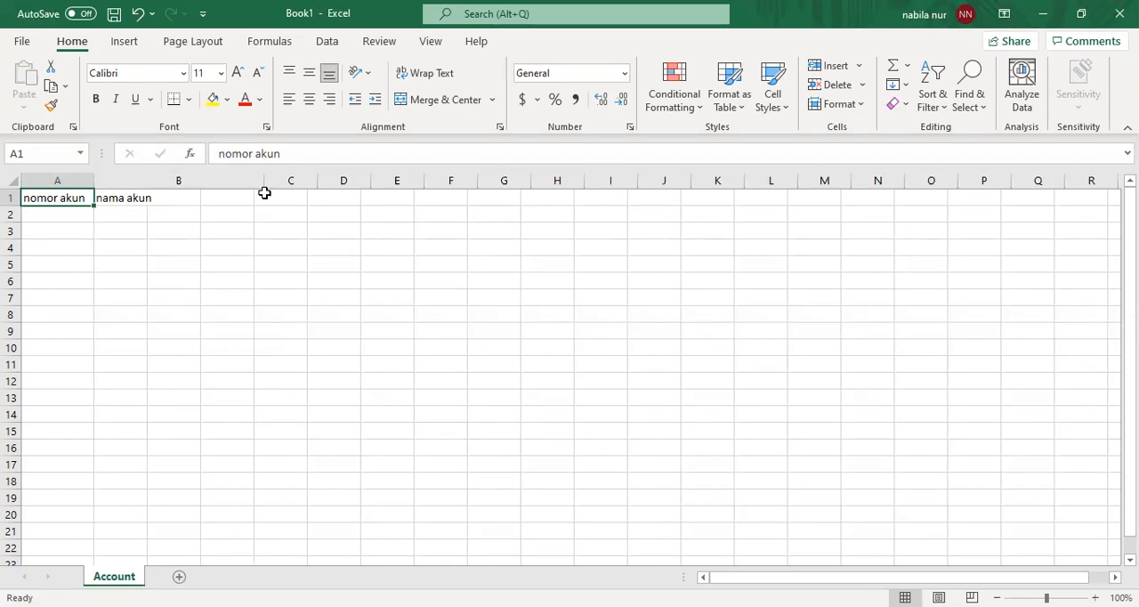
click(136, 201)
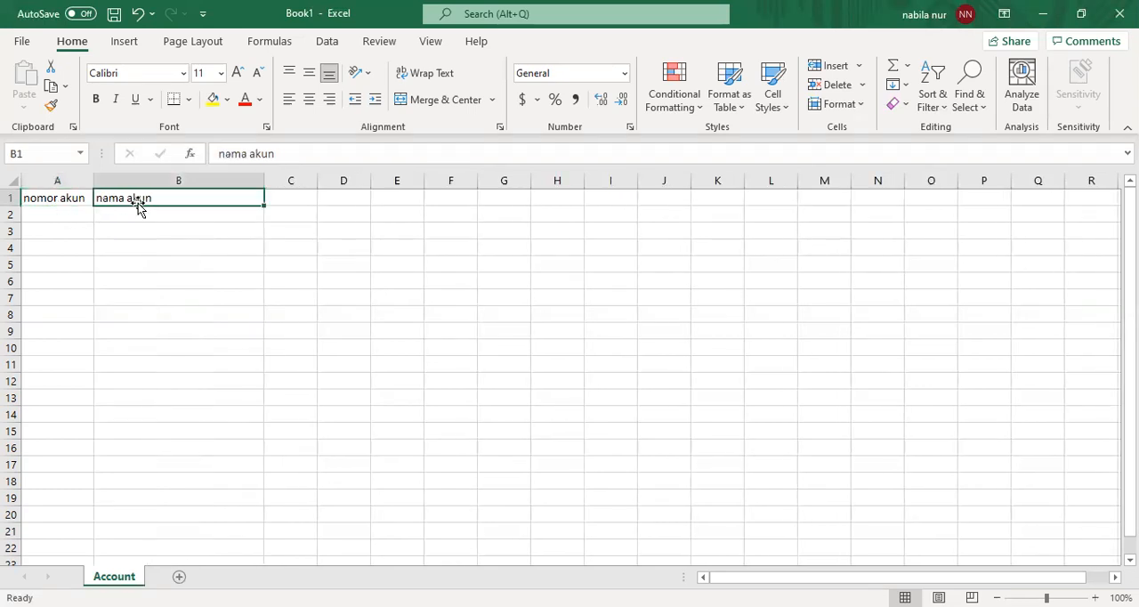
click(309, 100)
- Enter the first account in row 2, with number 110 in A2 and name "kas" in B2
click(53, 215)
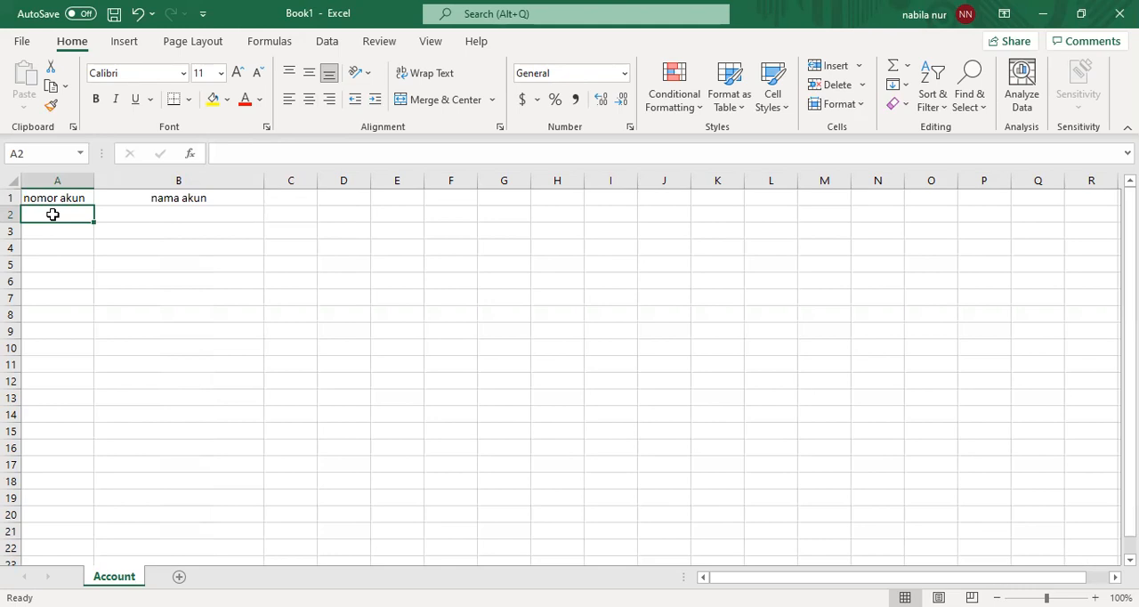
double_click(52, 214)
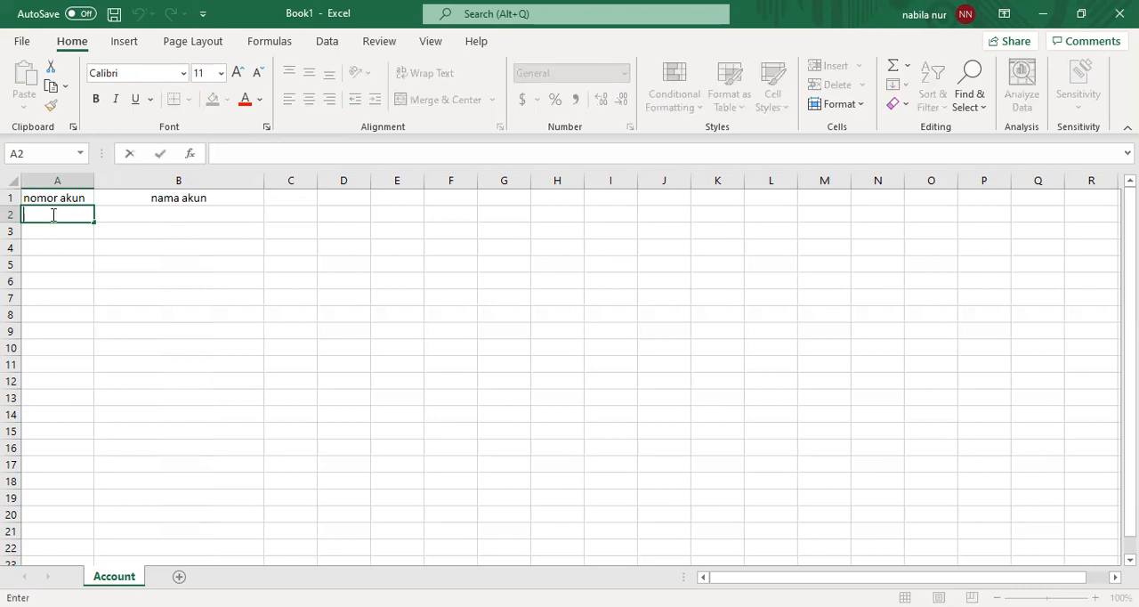
text(110)
key(Tab)
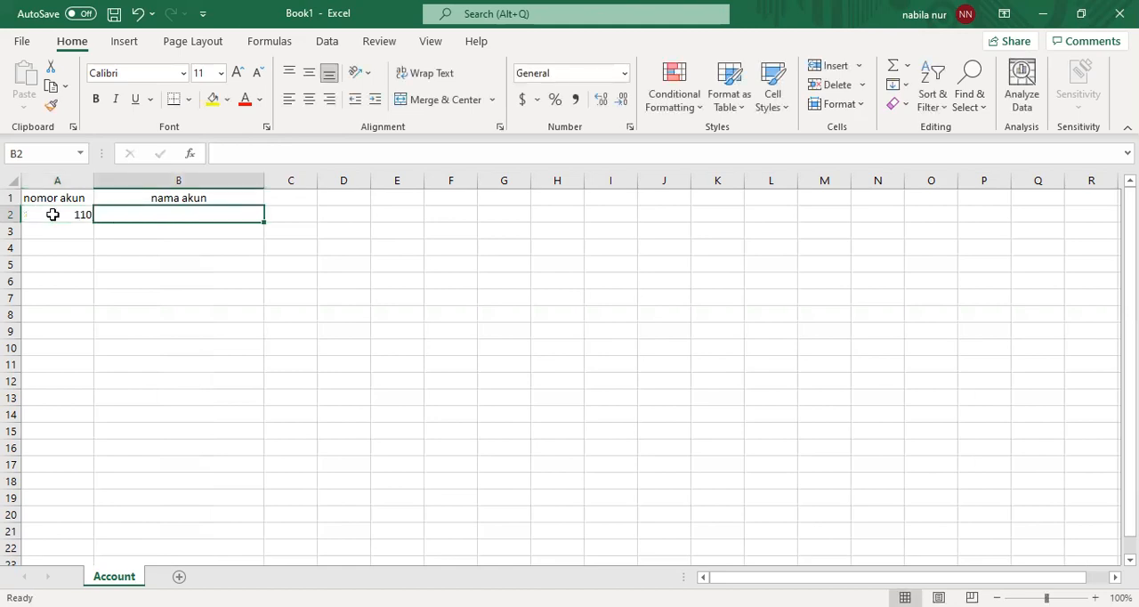
text(kas)
key(Return)
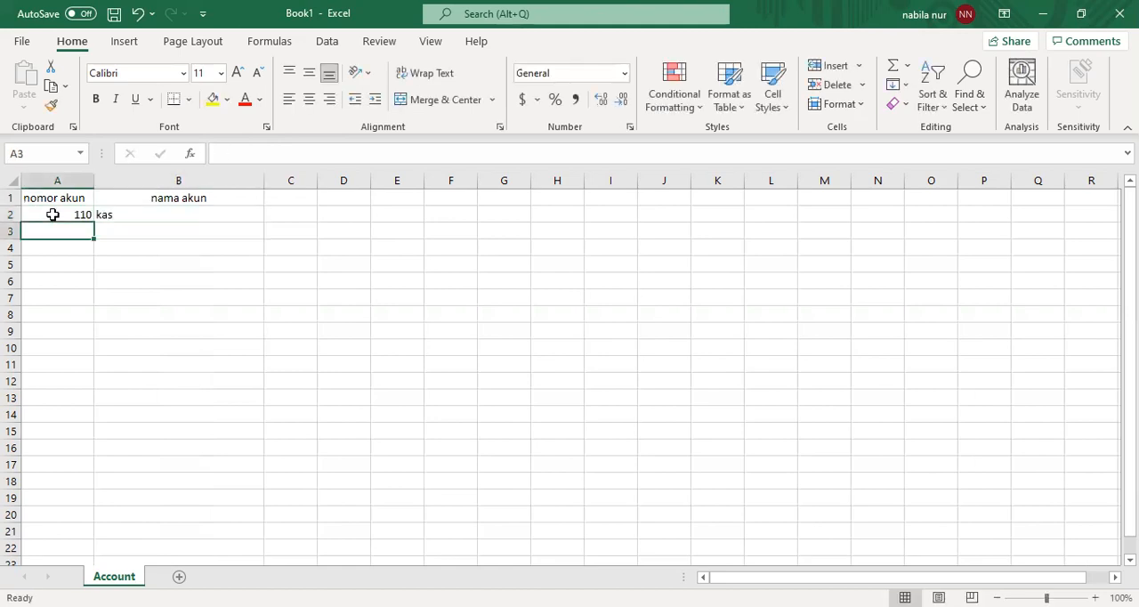
- Enter the second account in row 3, with number 120 and name "piutang dagang"
text(120)
key(Tab)
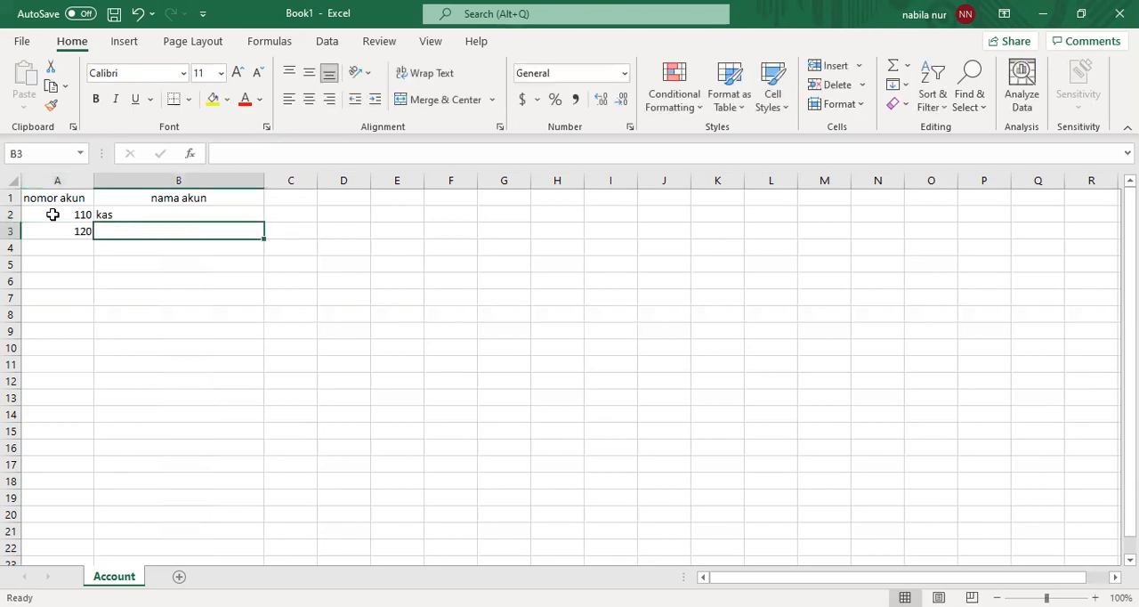
text(piut)
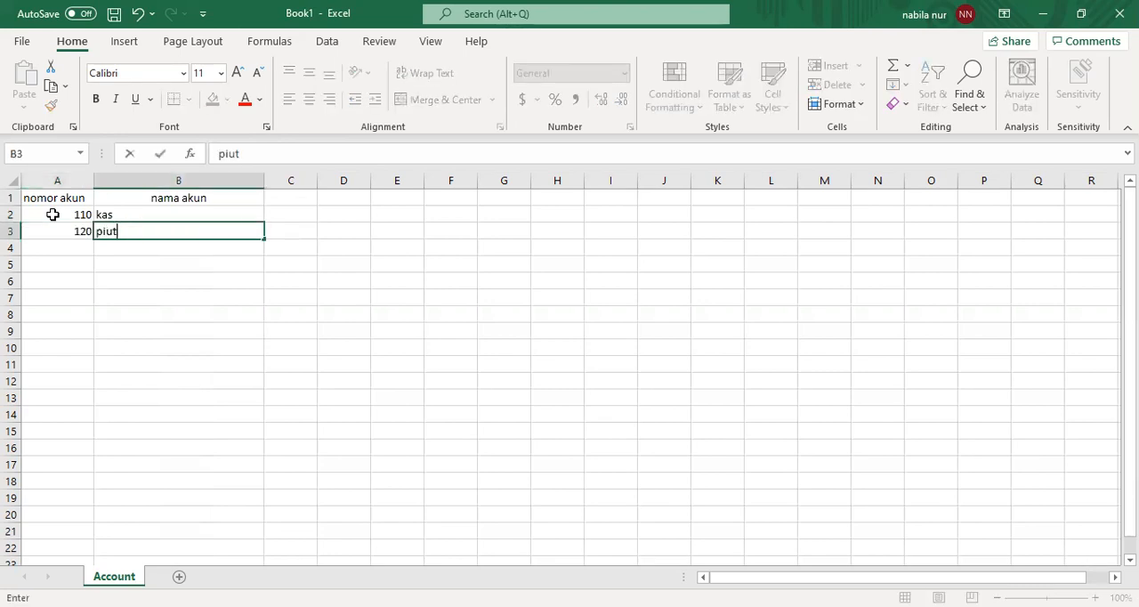
text(ang dagang)
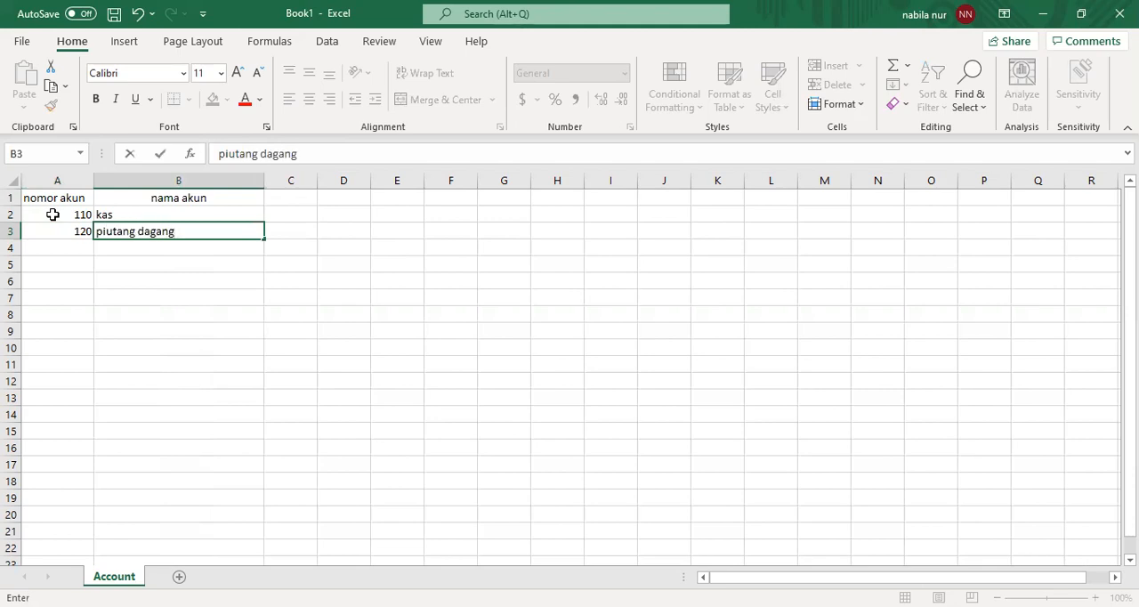
key(Return)
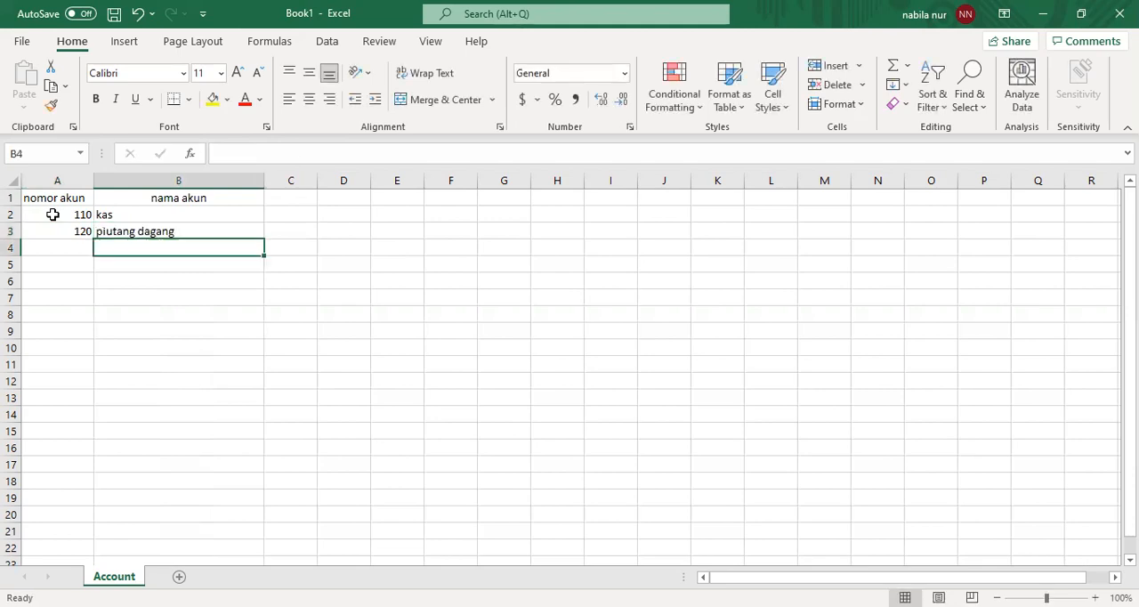
- Enter the third account in row 4, with number 121 and name "cadangan kerugian piutang"
text(121)
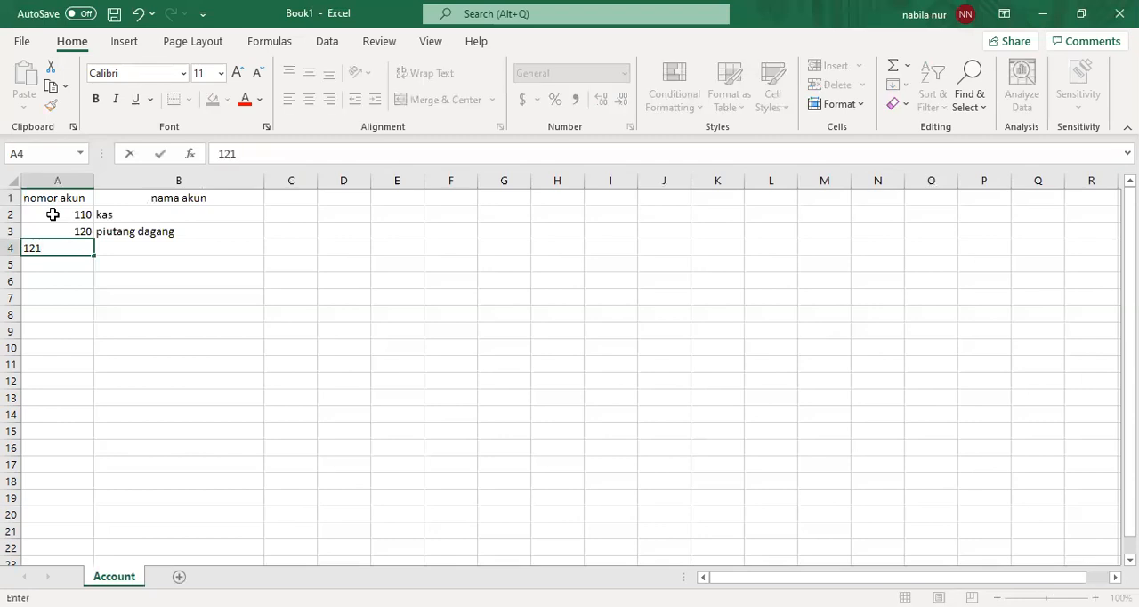
key(Tab)
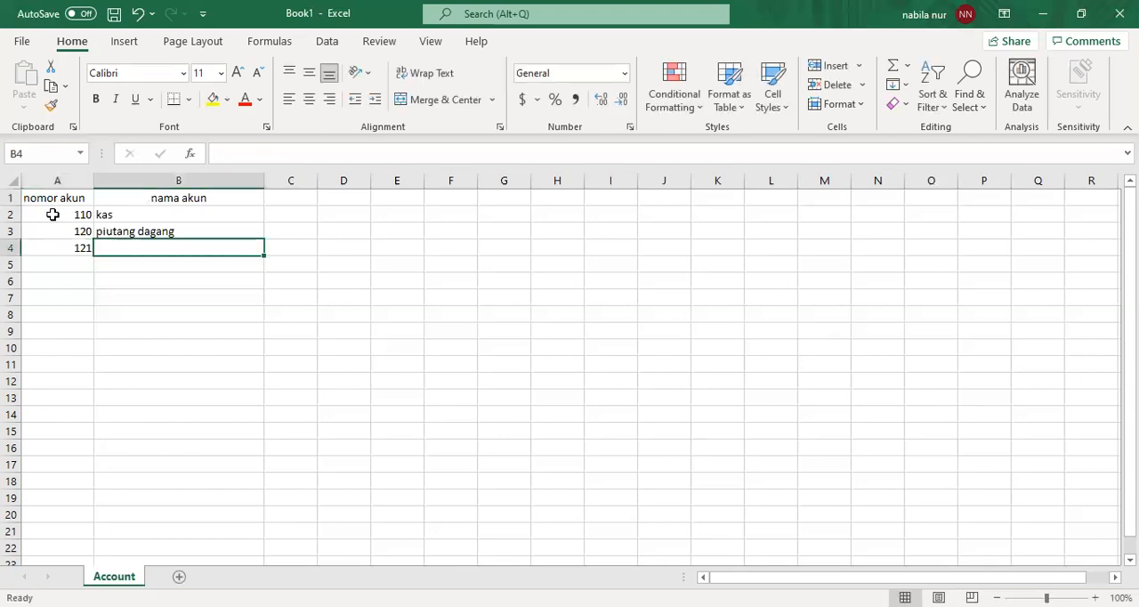
text(cadangan kery)
key(BackSpace)
text(ugian piutang)
key(Return)
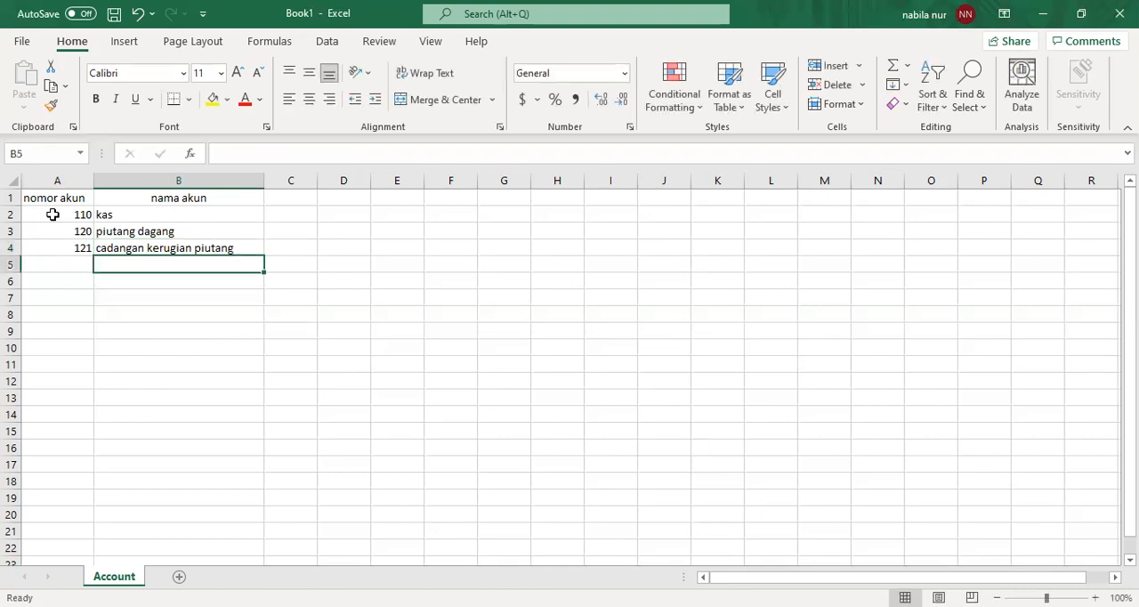
- Copy the remaining accounts, 130 Bahan Habis Pakai through 621 Biaya Administrasi Lain-lain, from the source workbook and paste them starting at A5
key(Left)
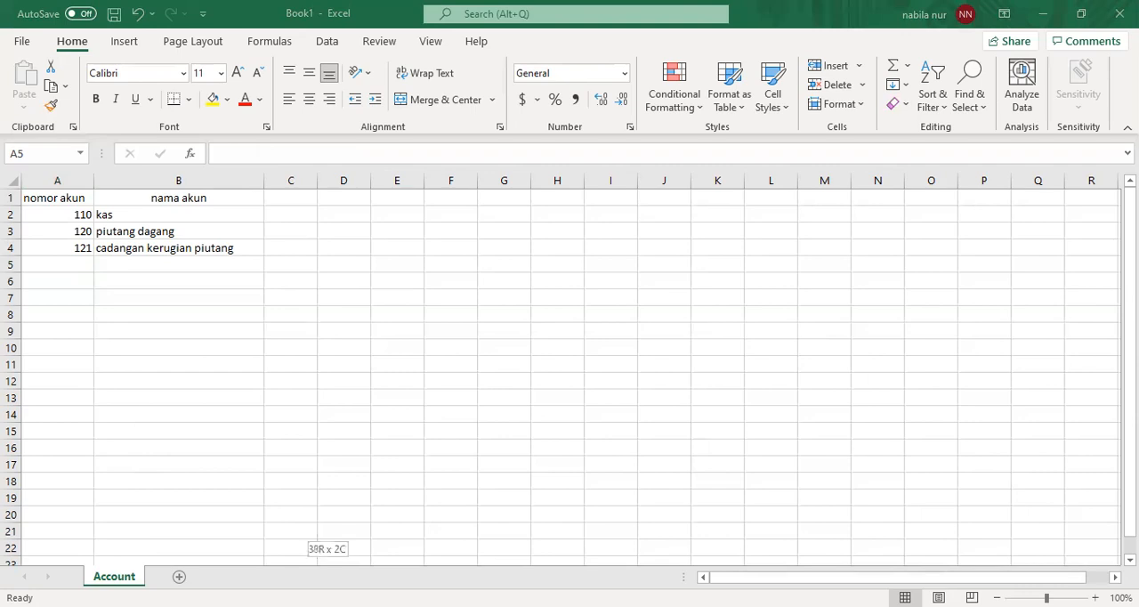
right_click(197, 515)
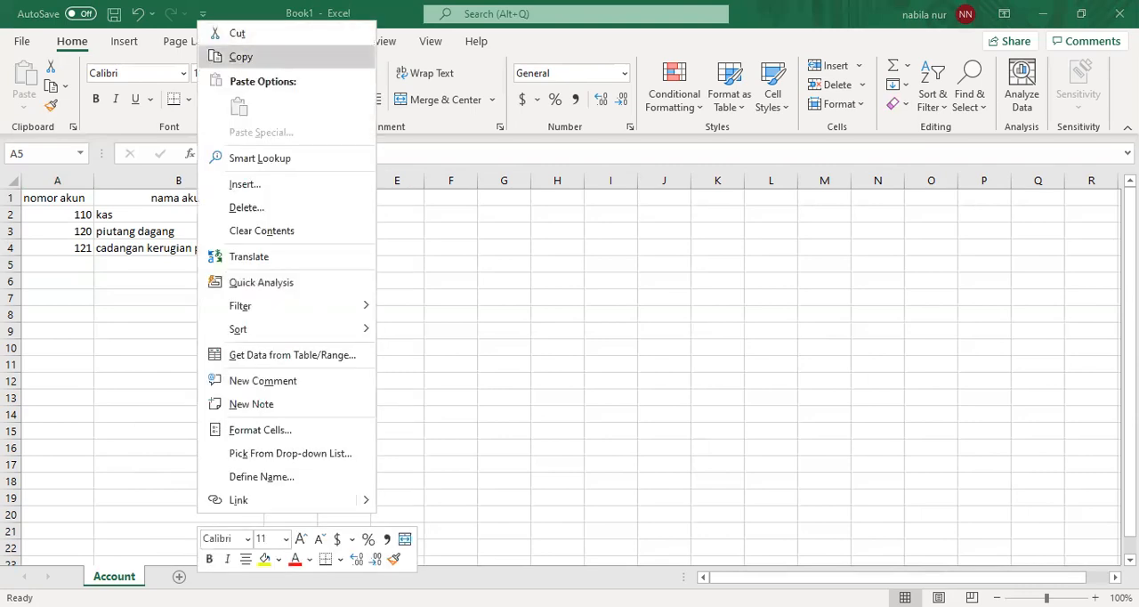
click(241, 57)
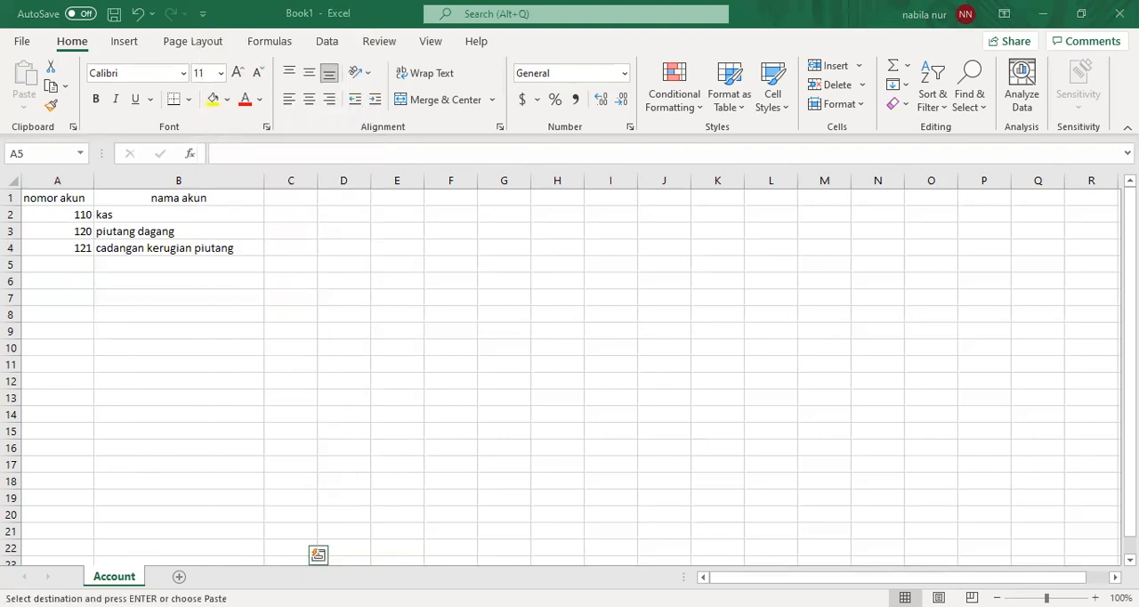
click(77, 264)
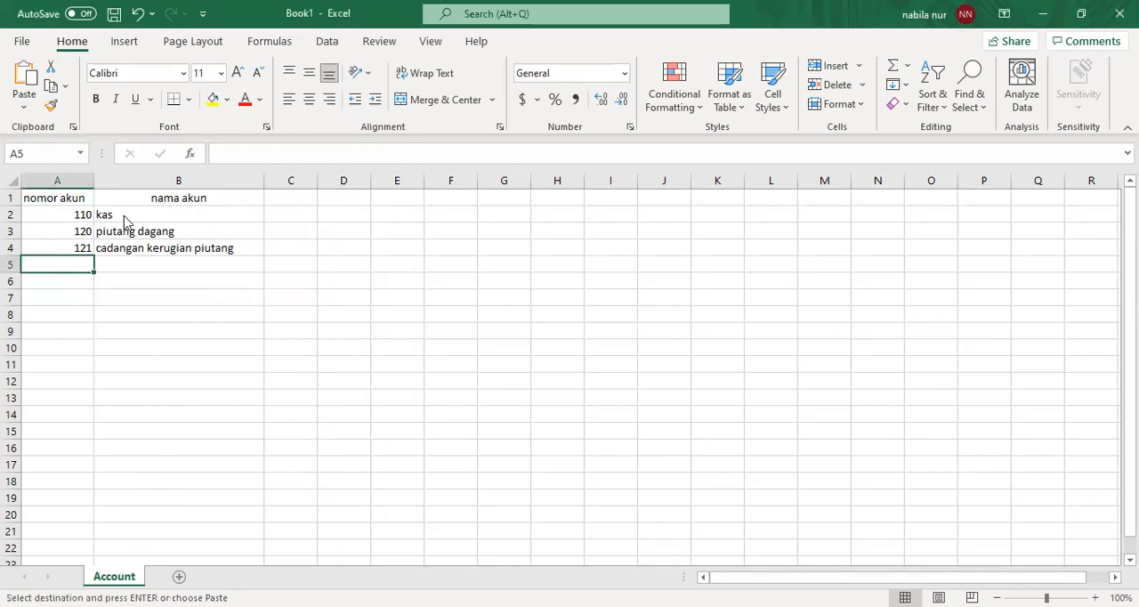
key(ctrl+v)
- Widen column B on the Account sheet so the longest account name fits
click(276, 229)
drag(275, 229, 310, 187)
click(261, 193)
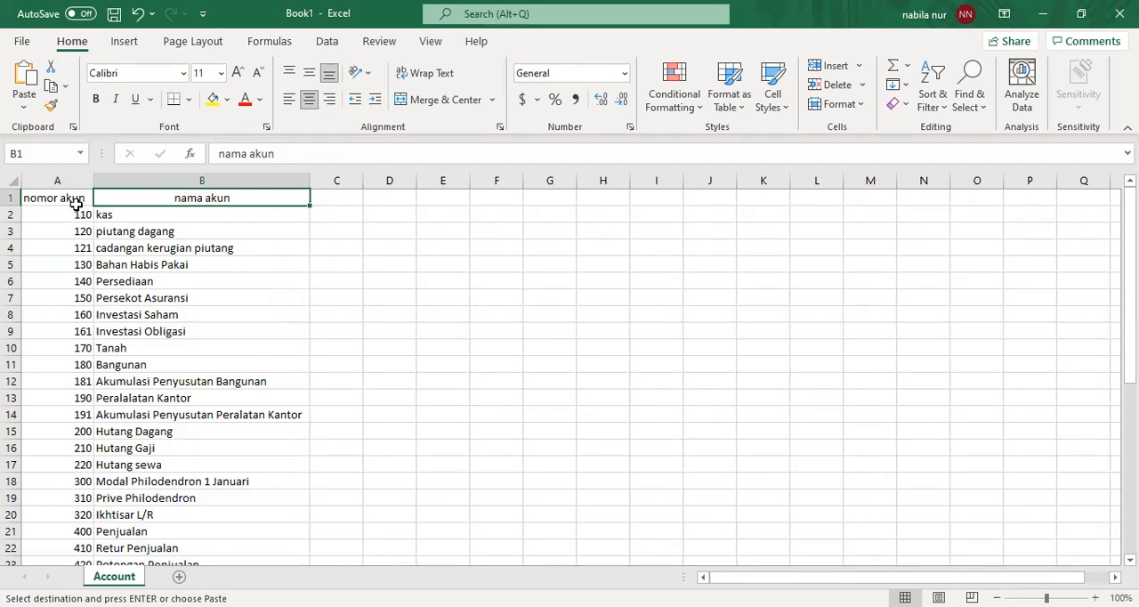
- Define the workbook-scoped name "Account" for the account list in A2:B41
drag(68, 214, 207, 548)
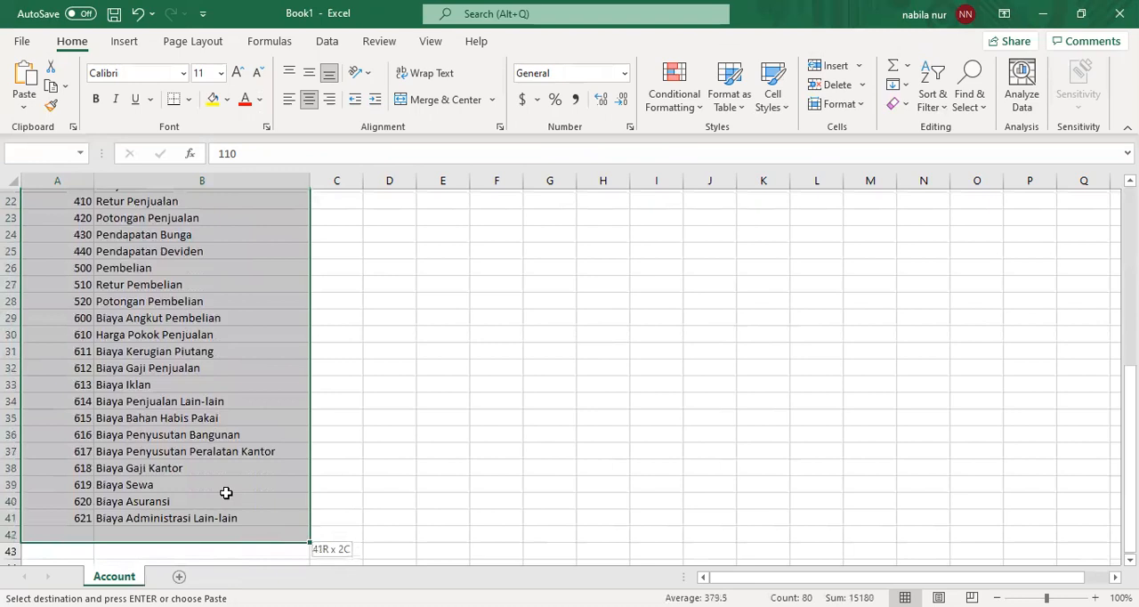
drag(226, 492, 226, 498)
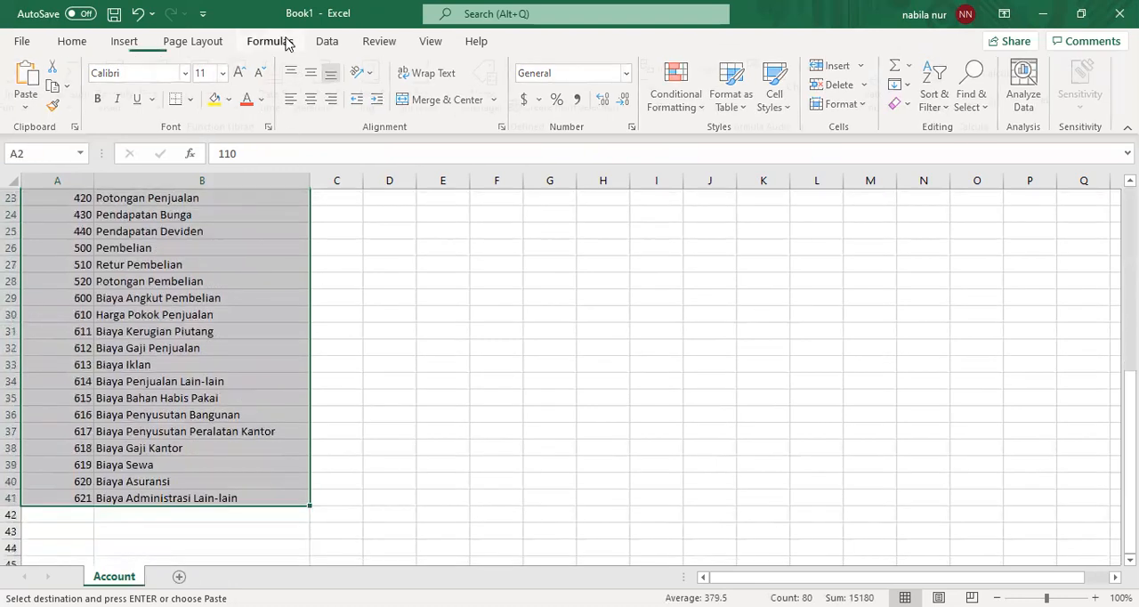
click(270, 41)
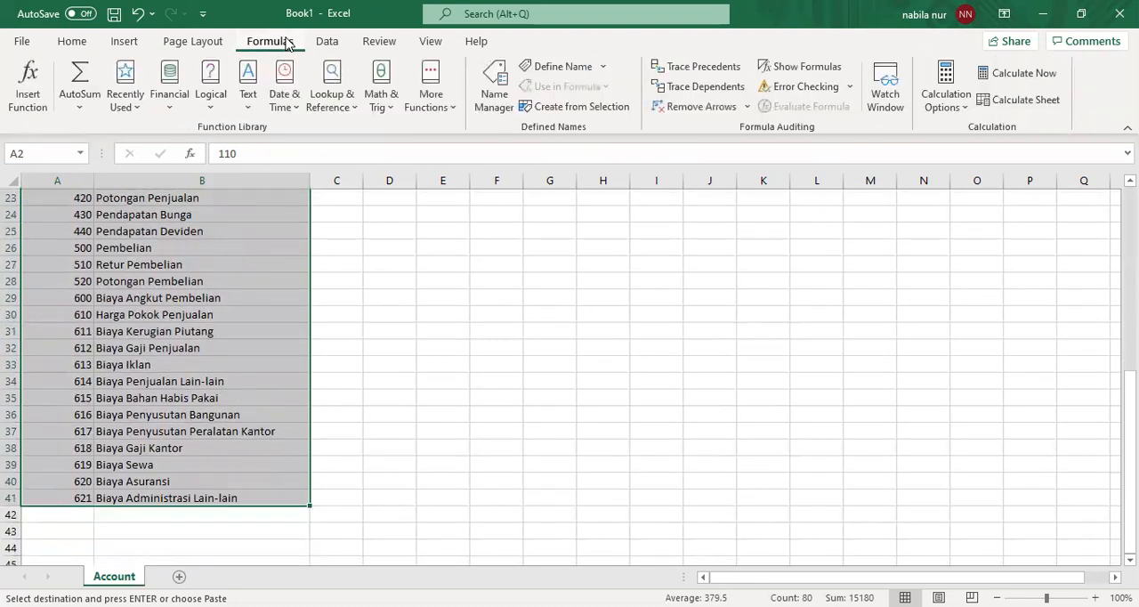
click(562, 69)
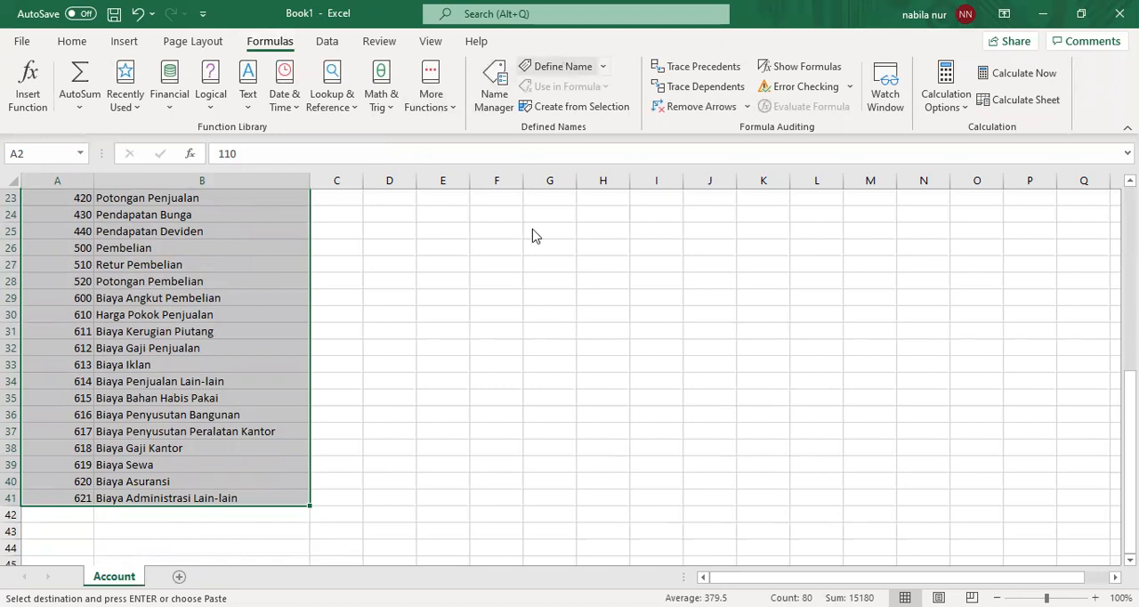
key(BackSpace)
text(Account)
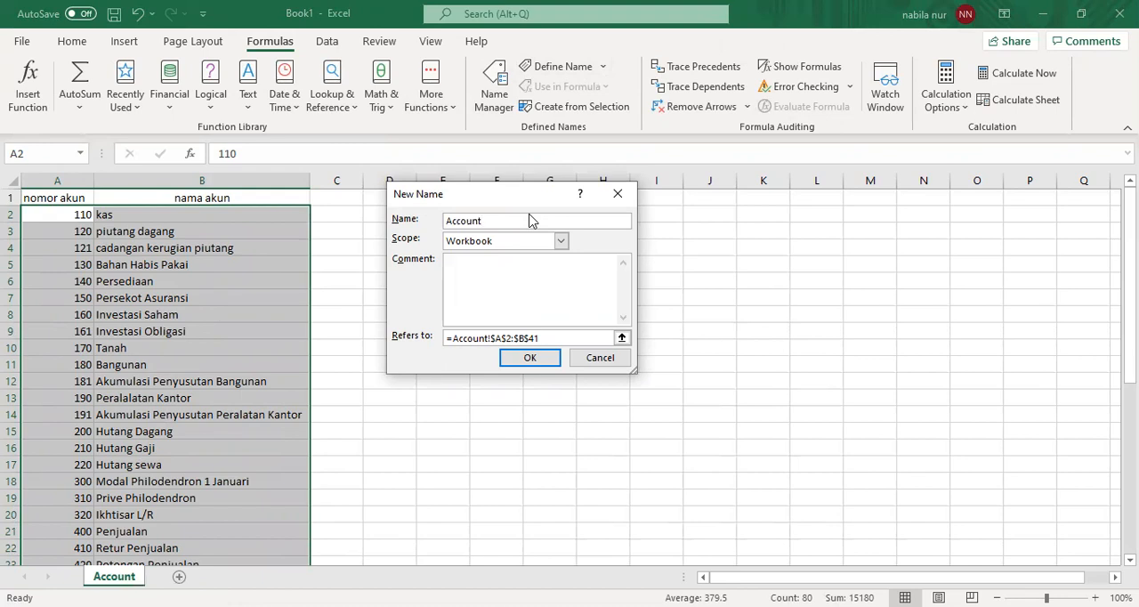
click(530, 359)
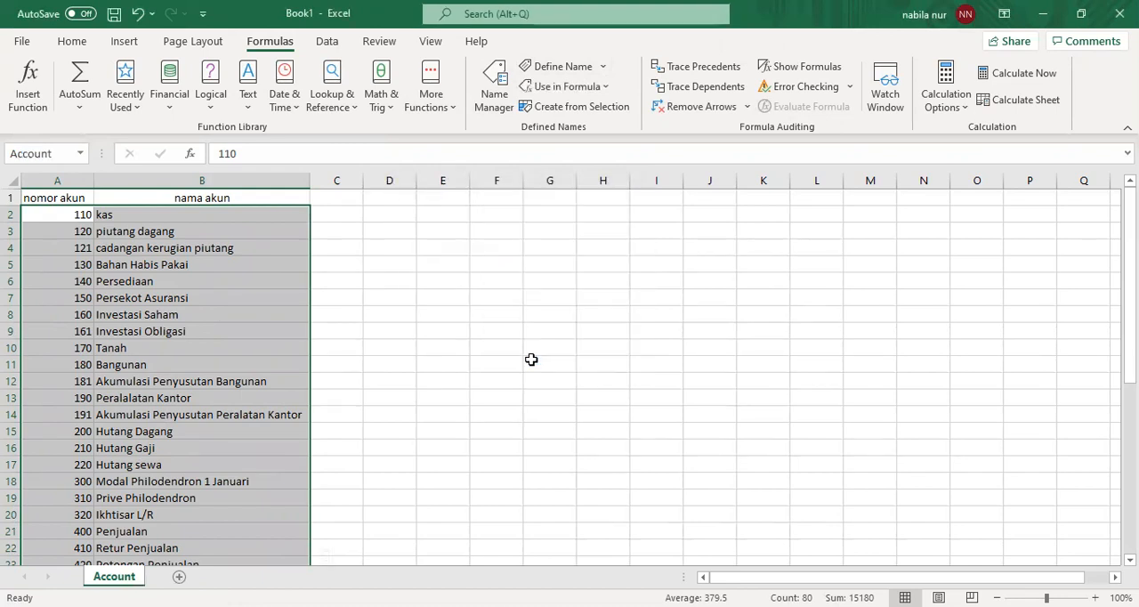
click(398, 309)
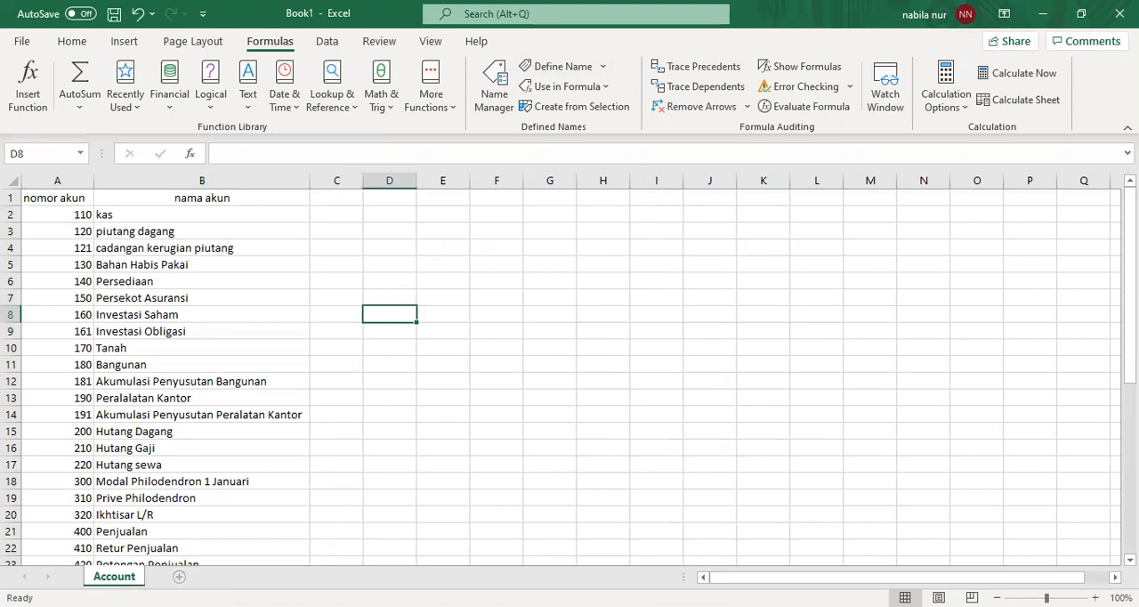
- Add a new worksheet after the Account sheet and name it "Jurnal Umum"
click(178, 577)
double_click(179, 576)
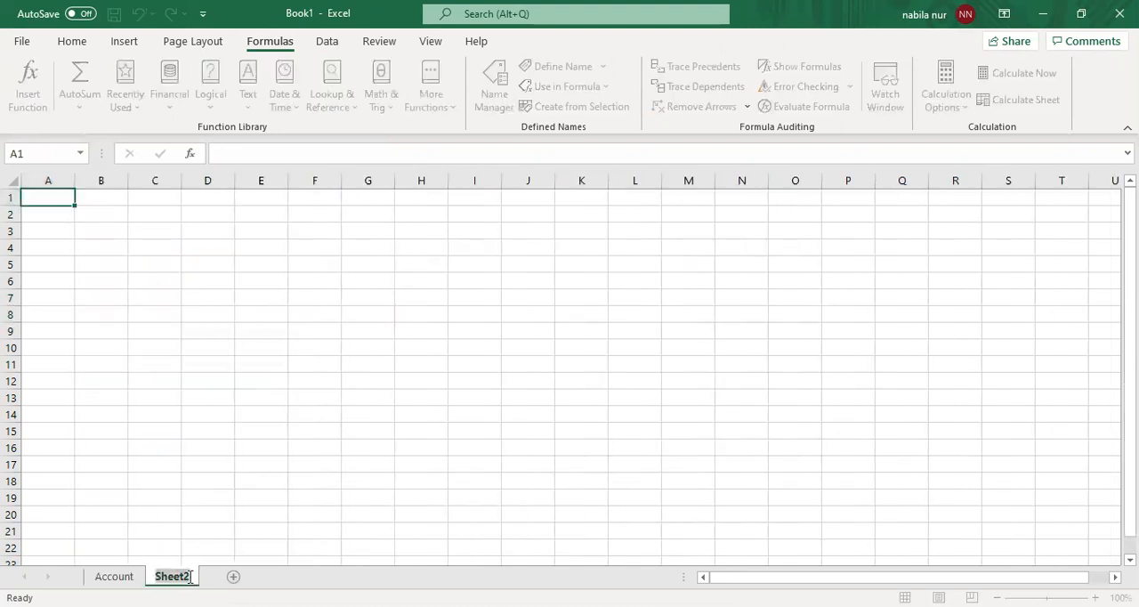
key(BackSpace)
text(J)
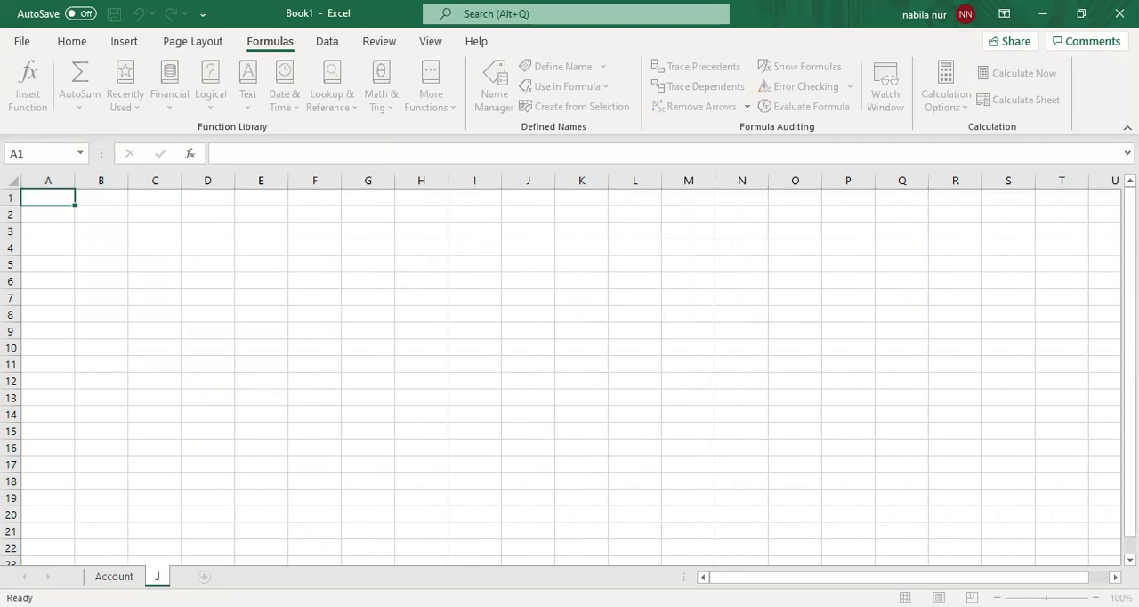
text(urnal Umum)
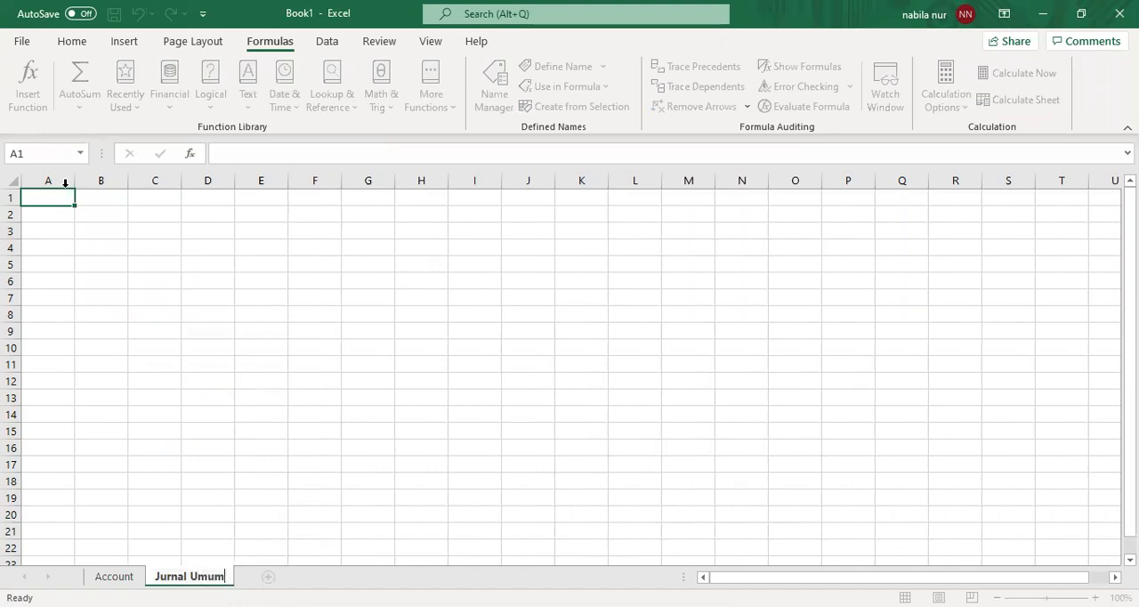
- Enter the company title "Perusahaan UD Philodendorn" in cell A1 of the Jurnal Umum sheet
click(56, 197)
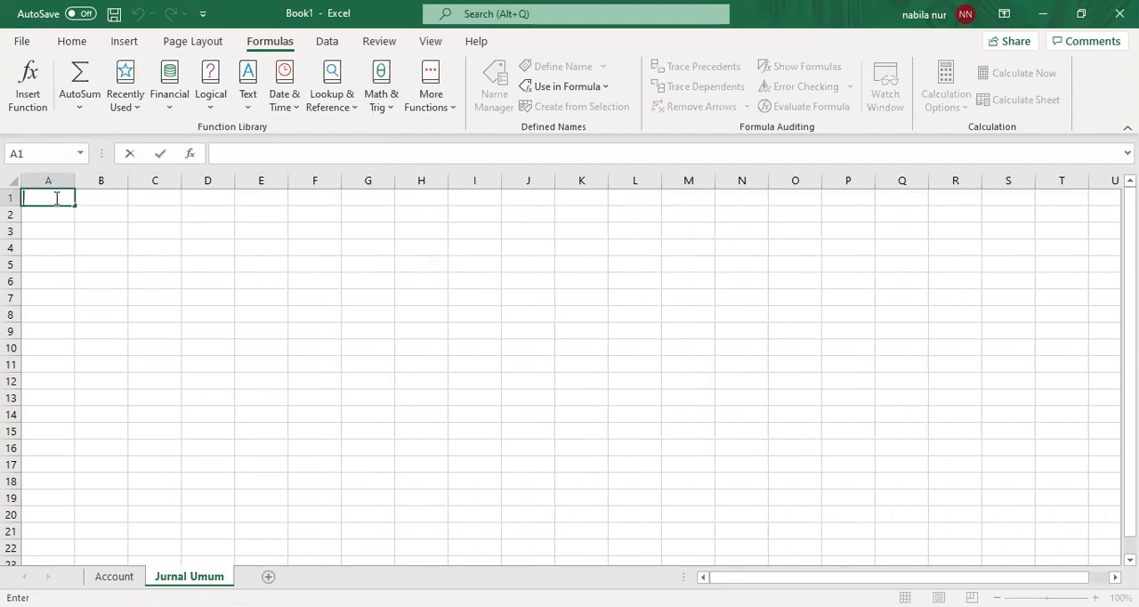
text(Pe)
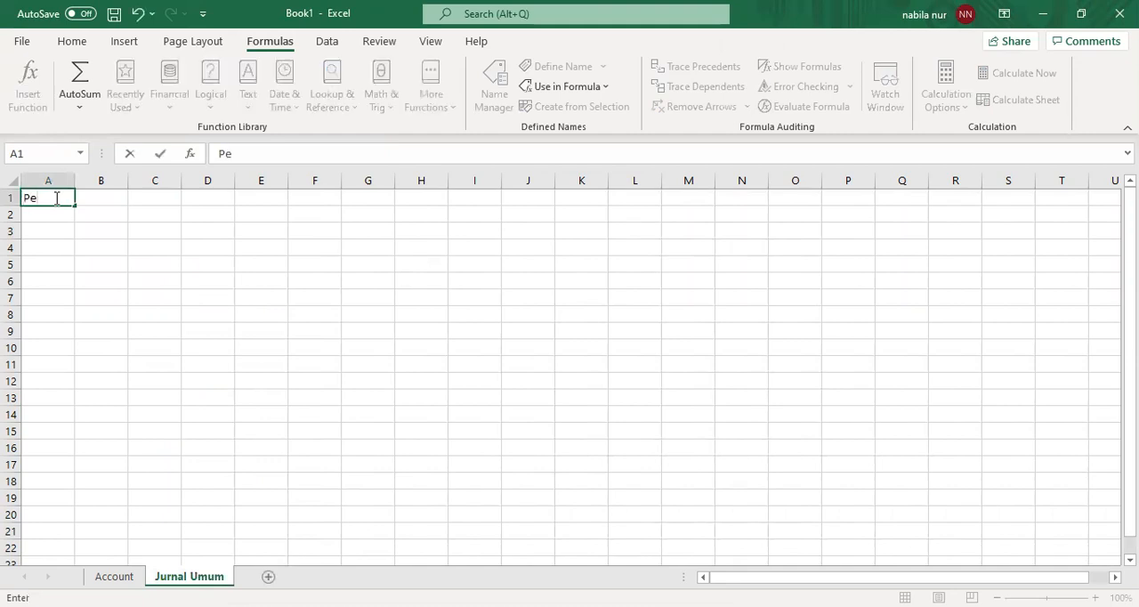
text(rusahaan U)
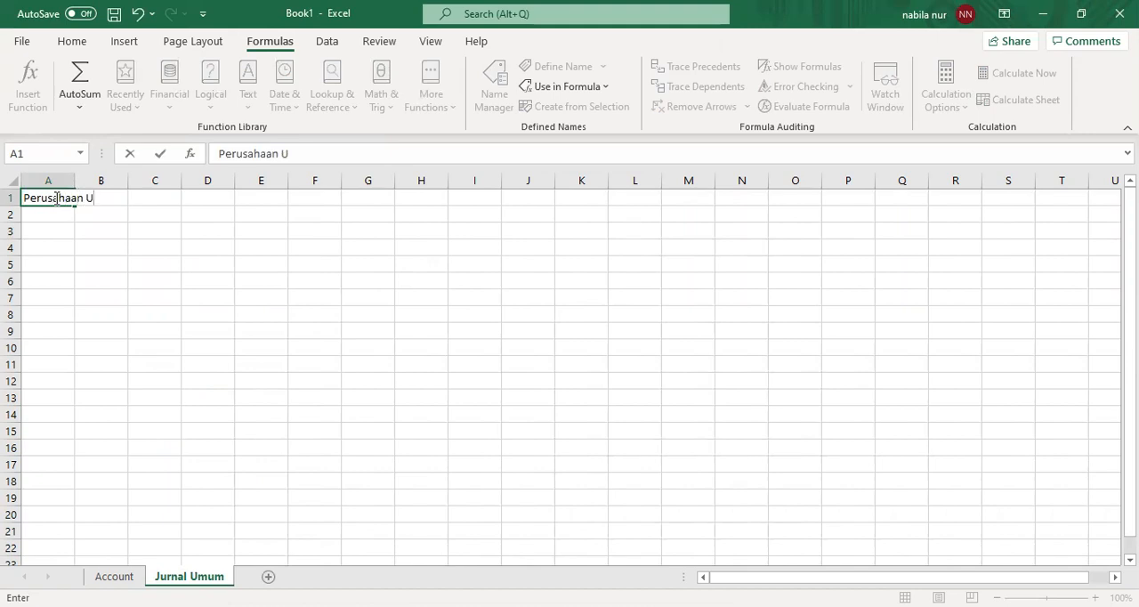
text(D Philodendorn)
key(Return)
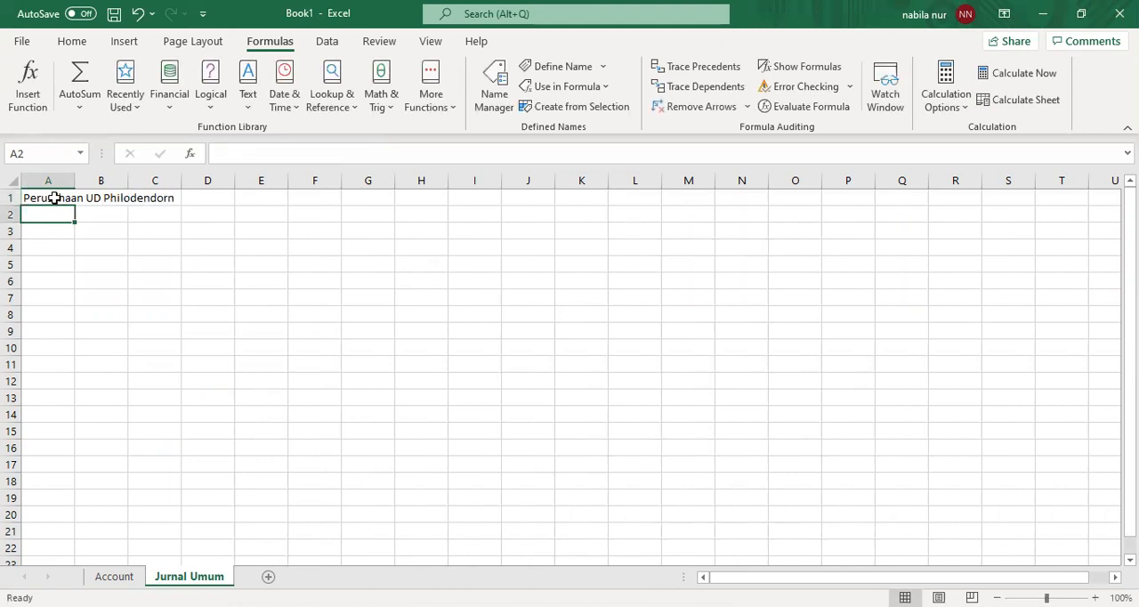
- Enter the report title "Jurnal Umum" in A2 and the period "Januari 2020" in A3
text(J)
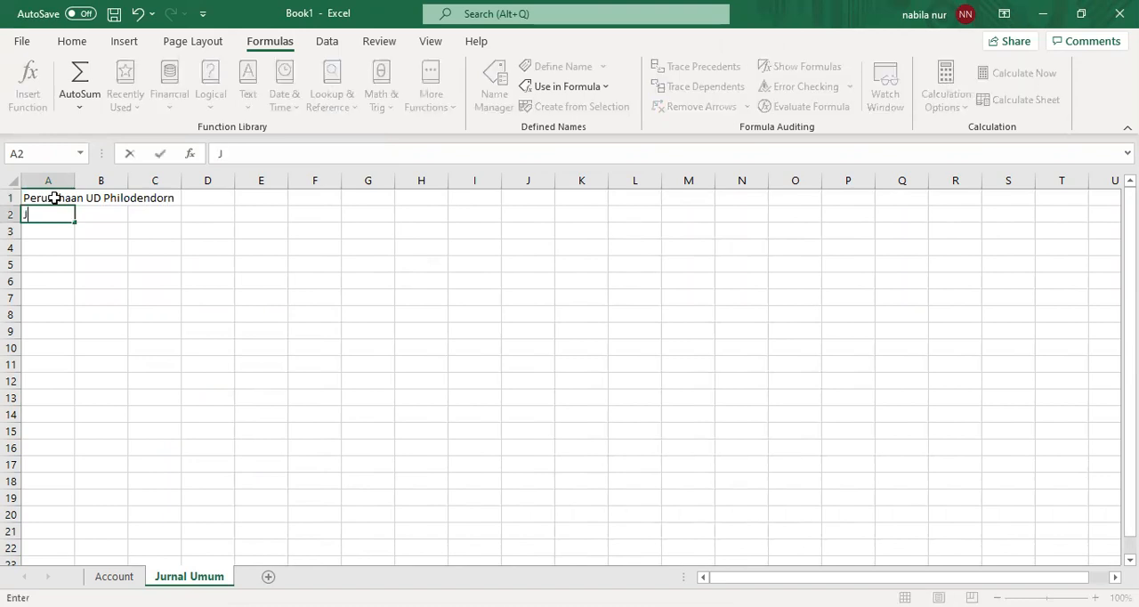
text(urnal)
text(Umum)
key(Return)
text(Janu)
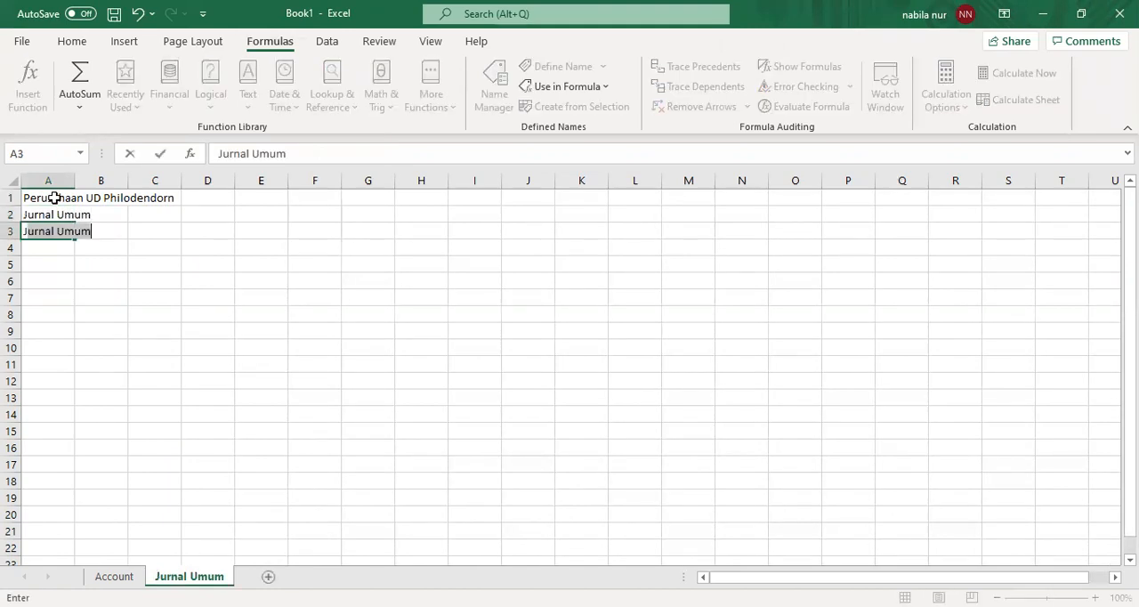
text(ar)
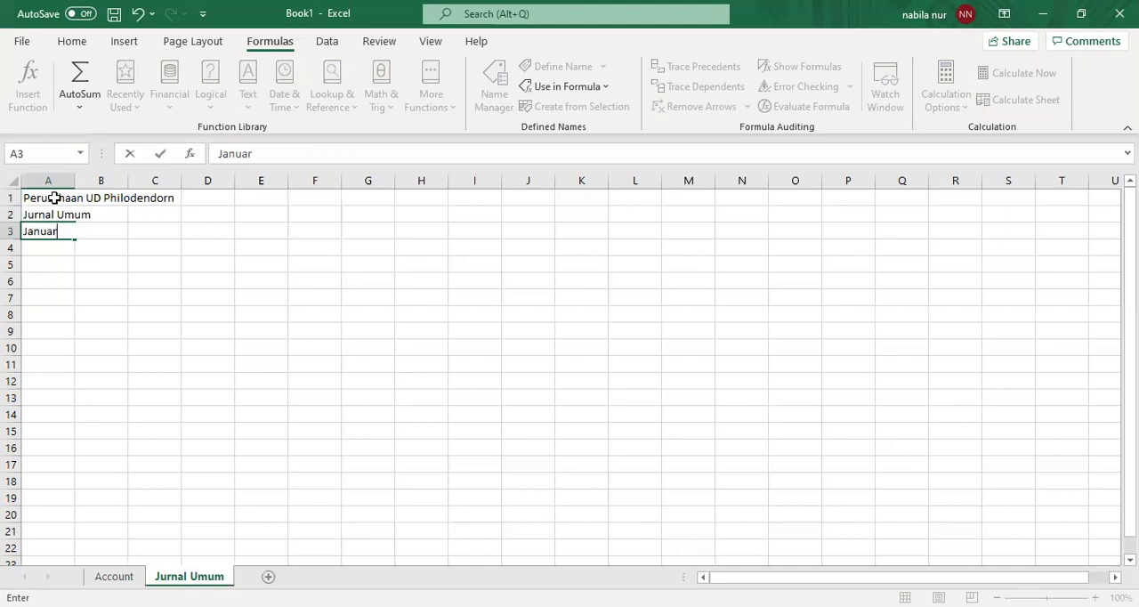
text(i 2020)
key(Return)
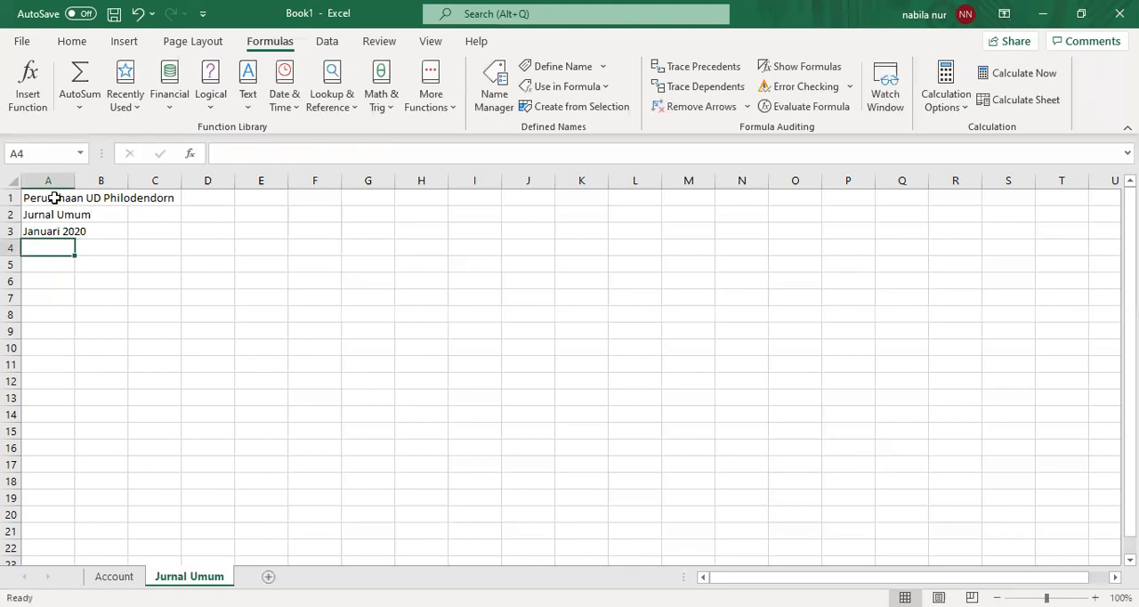
- Enter the currency note "(Dalam ribuan Rp)" in cell A4 below the period
text(()
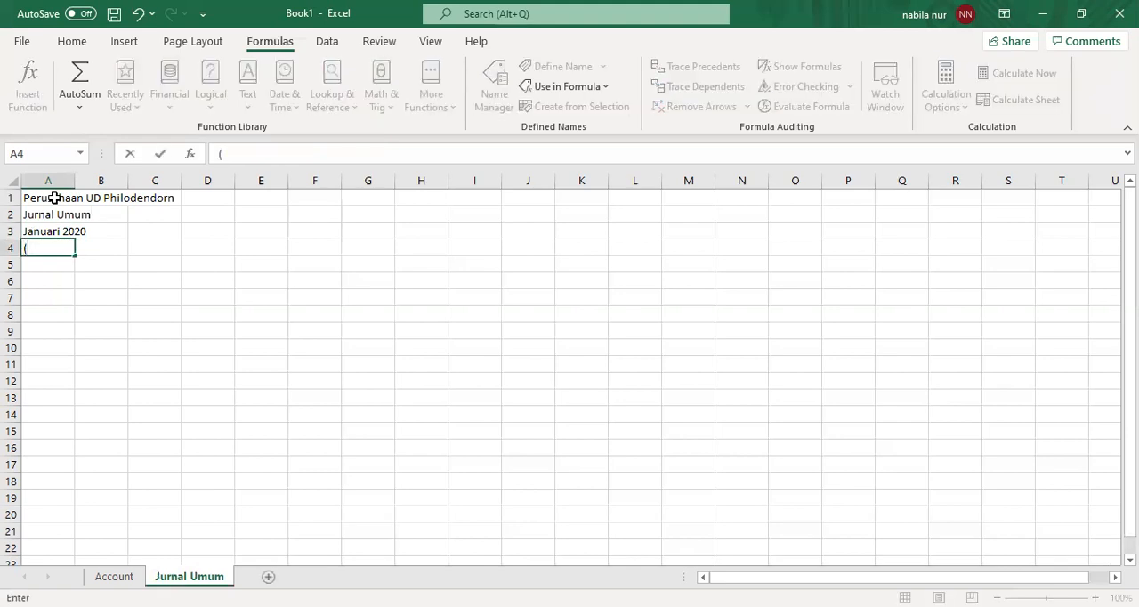
text(Dalam ribuan Rp))
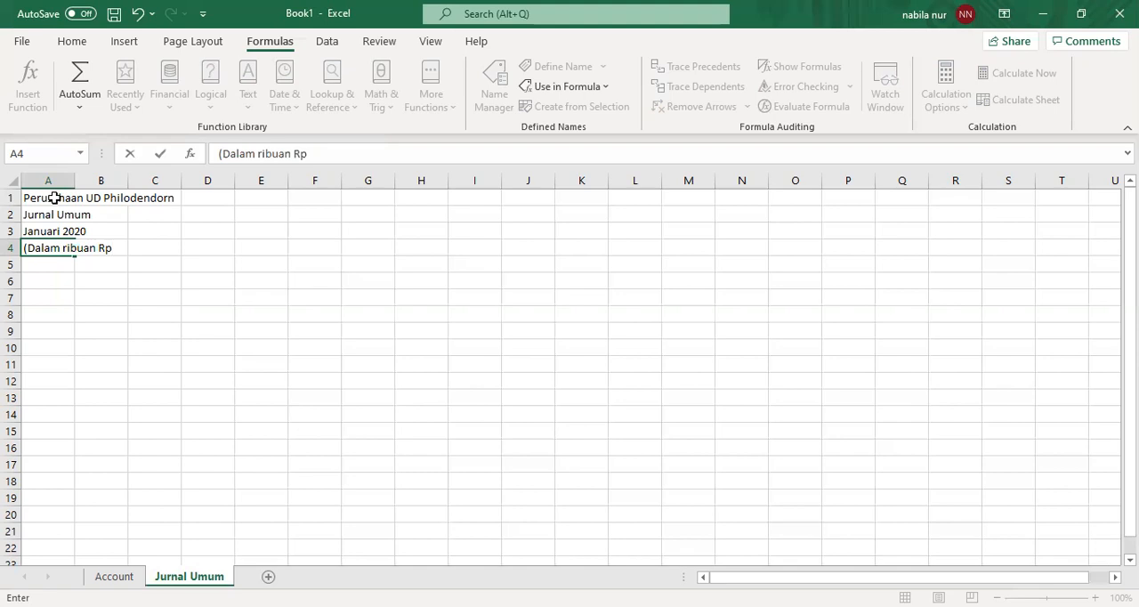
- Enter the first two journal column headings in row 6: "tanggal" in A6 and "nama akun" in B6
click(45, 282)
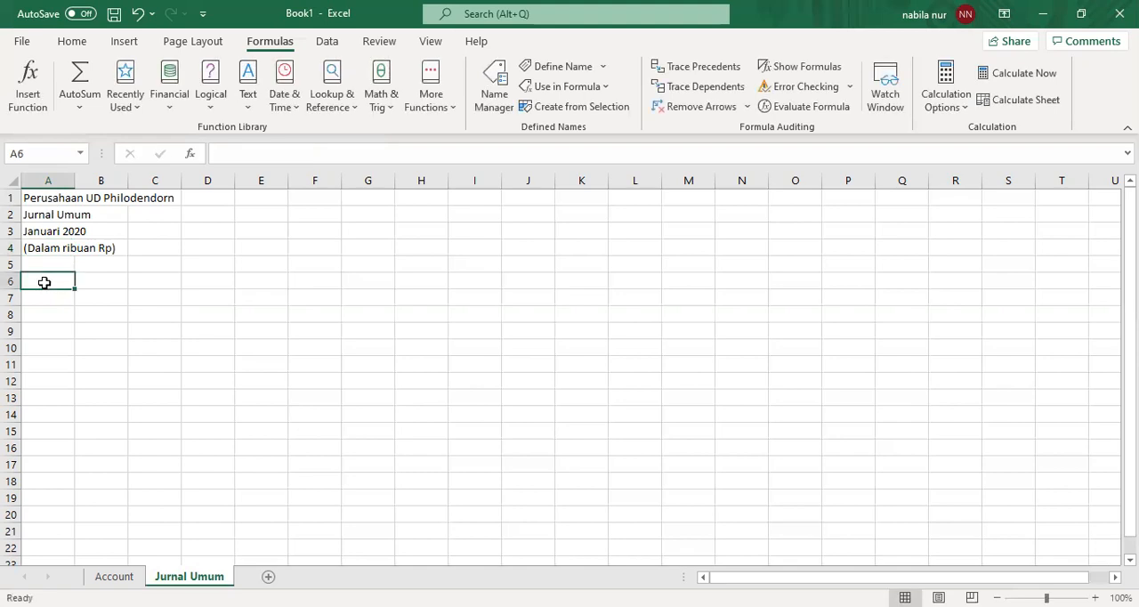
text(tan)
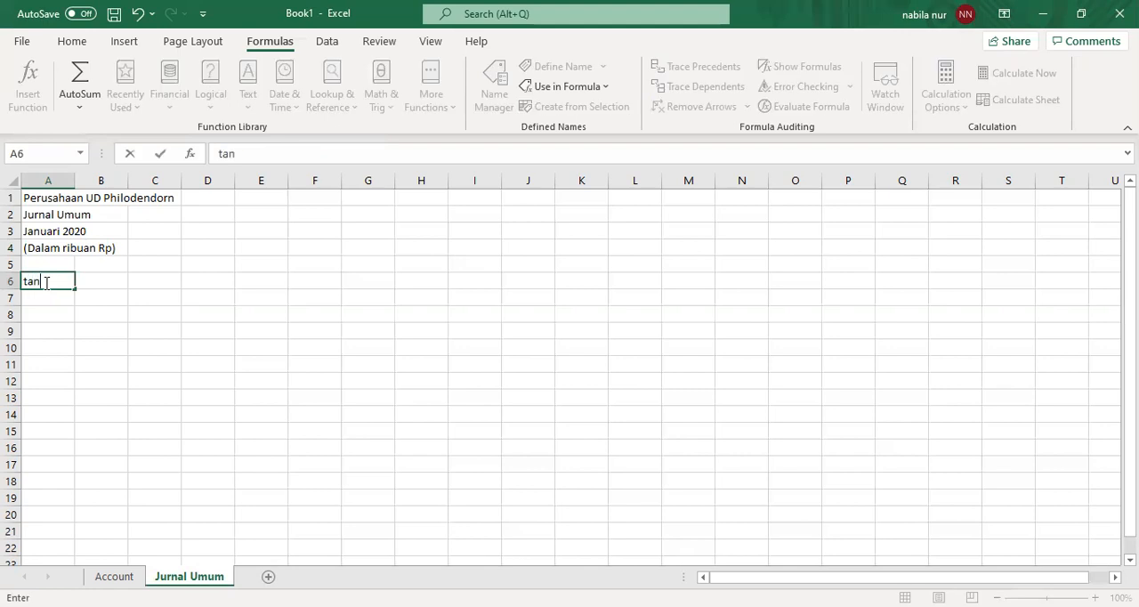
text(ggal)
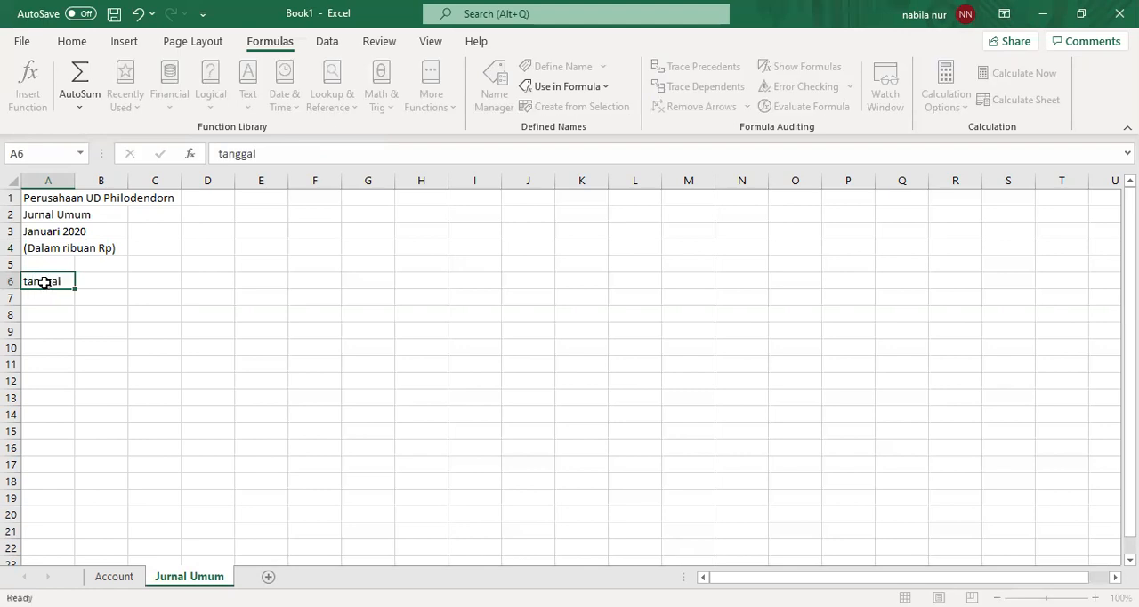
key(Tab)
text(na)
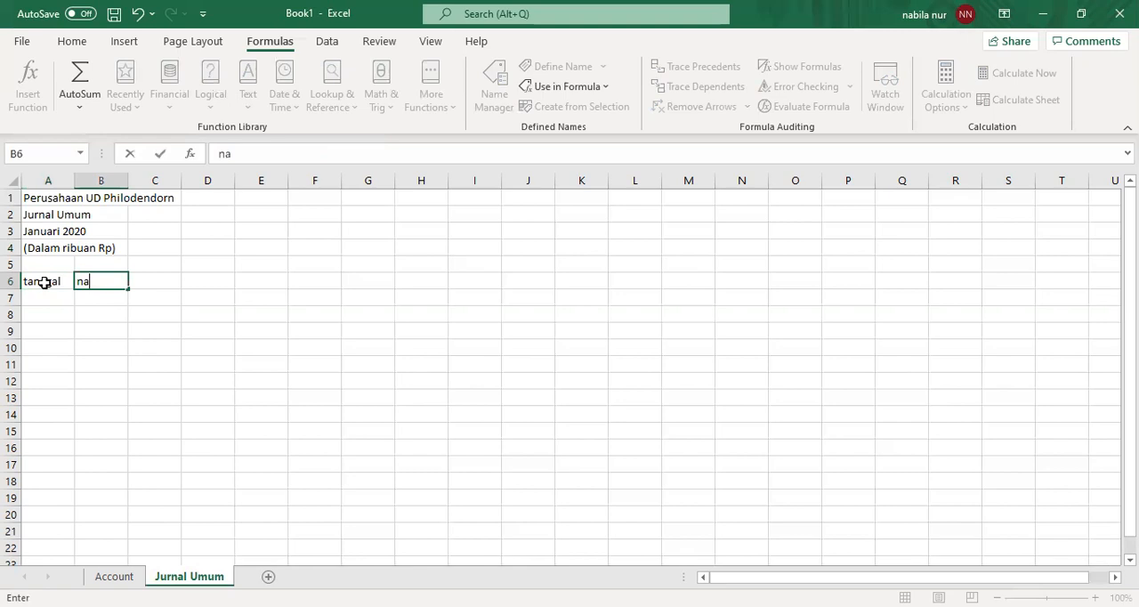
text(ma akun)
- Complete the row 6 headings with "no akun" in C6, "Debit" in D6 and "Kredit" in E6
click(168, 295)
click(173, 276)
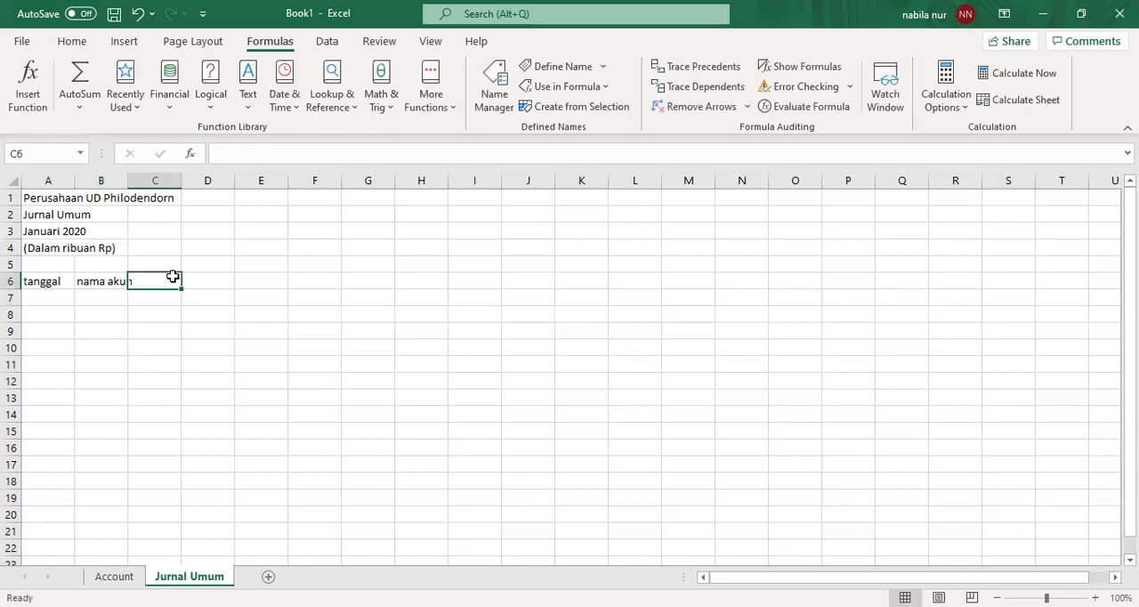
text(no akun)
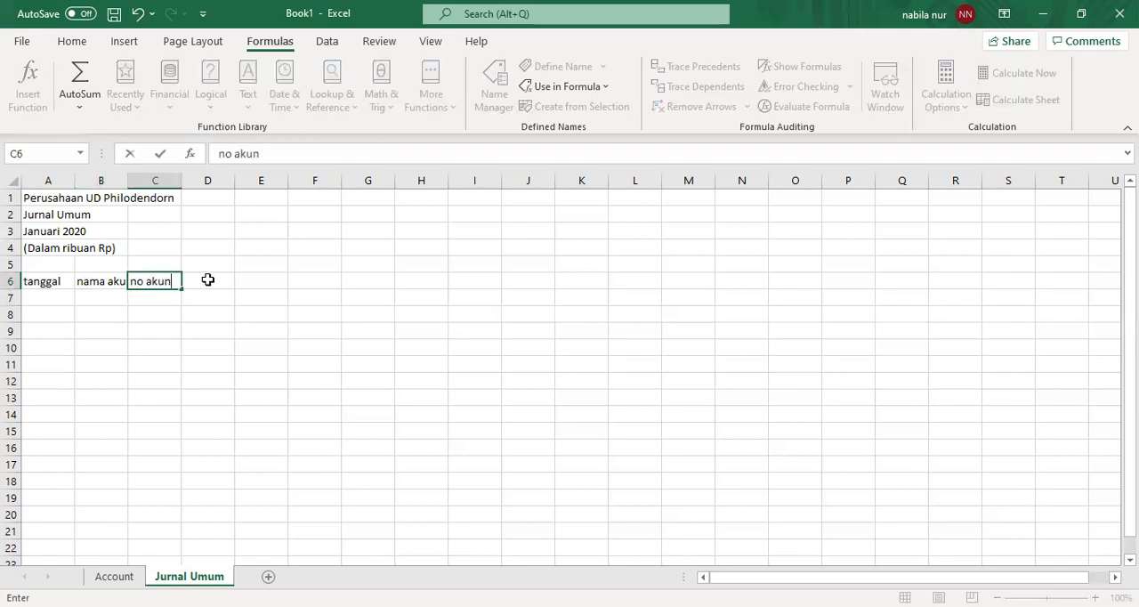
click(207, 280)
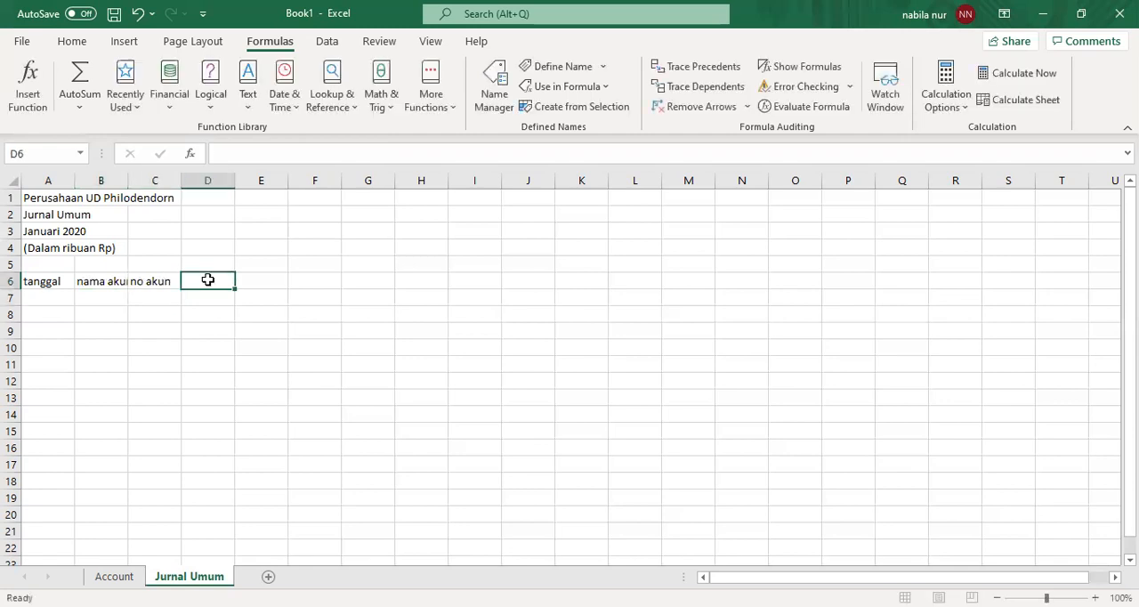
text(Debit)
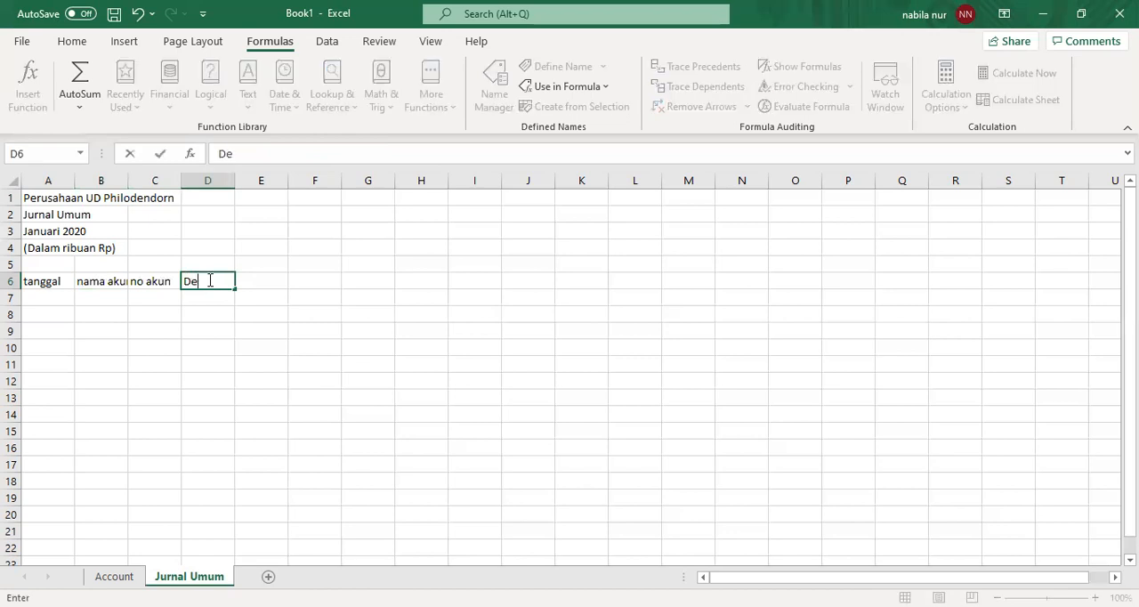
click(260, 280)
text(Kredit)
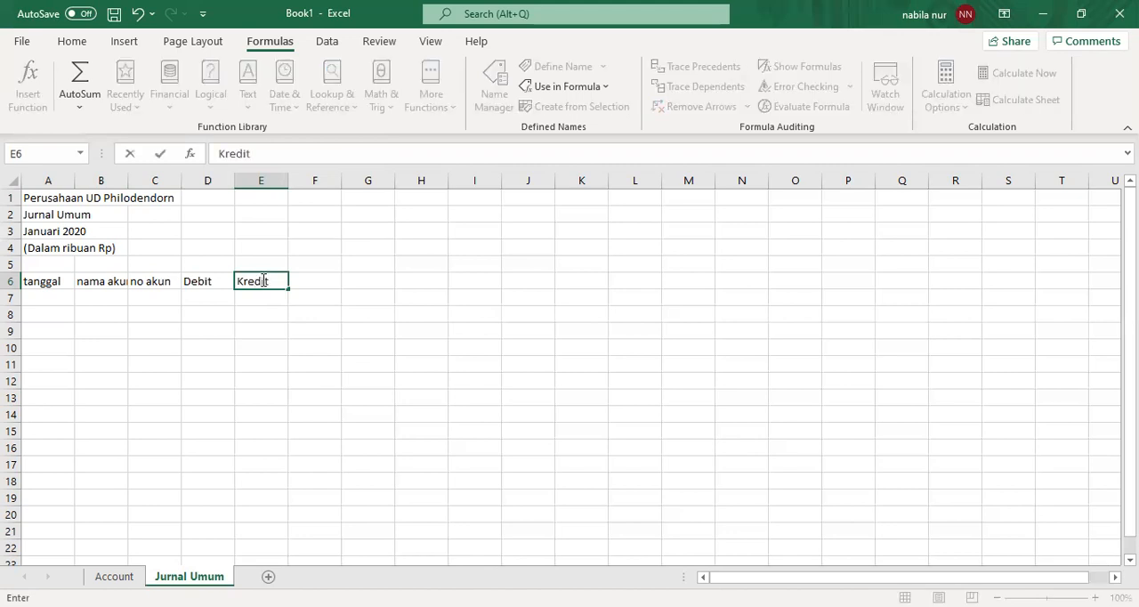
- Widen column B to make room for long account names and narrow column C slightly around its "no akun" heading
click(84, 279)
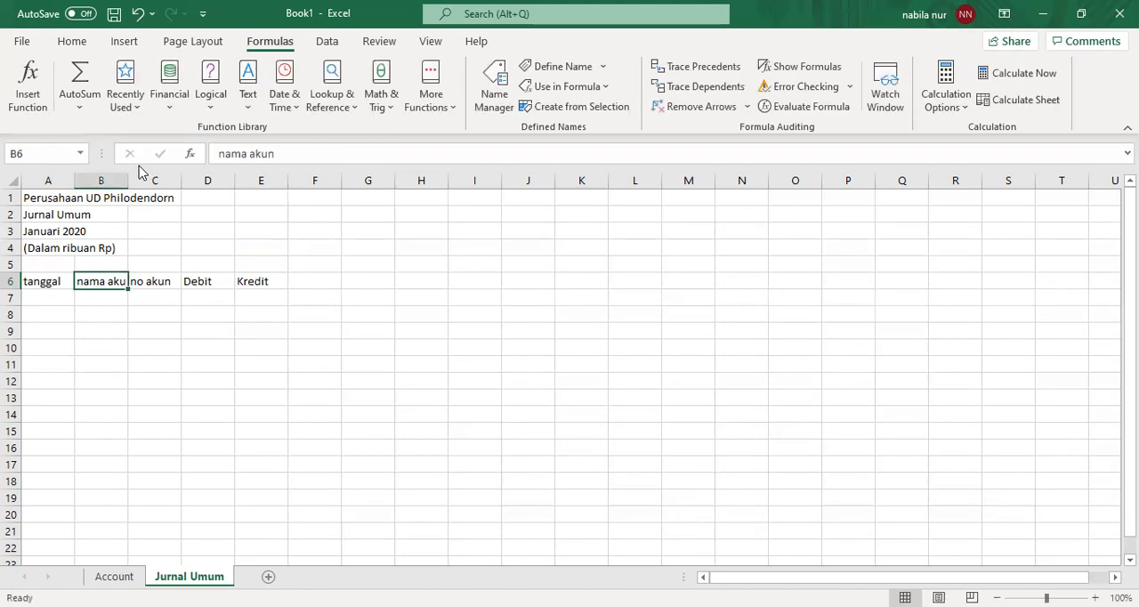
drag(127, 175, 236, 192)
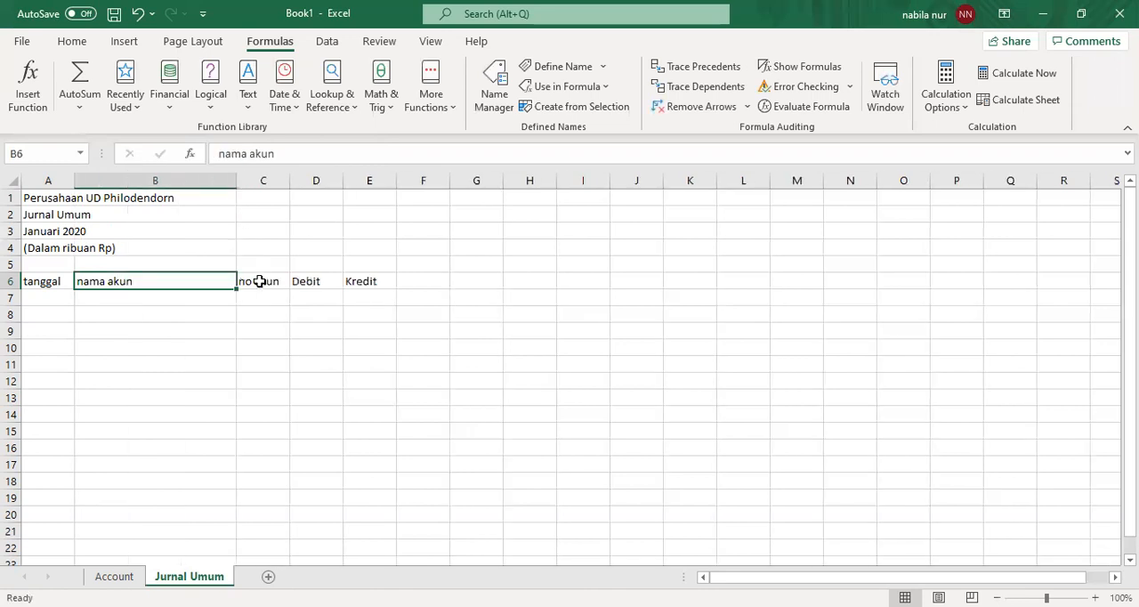
click(262, 280)
drag(289, 183, 286, 183)
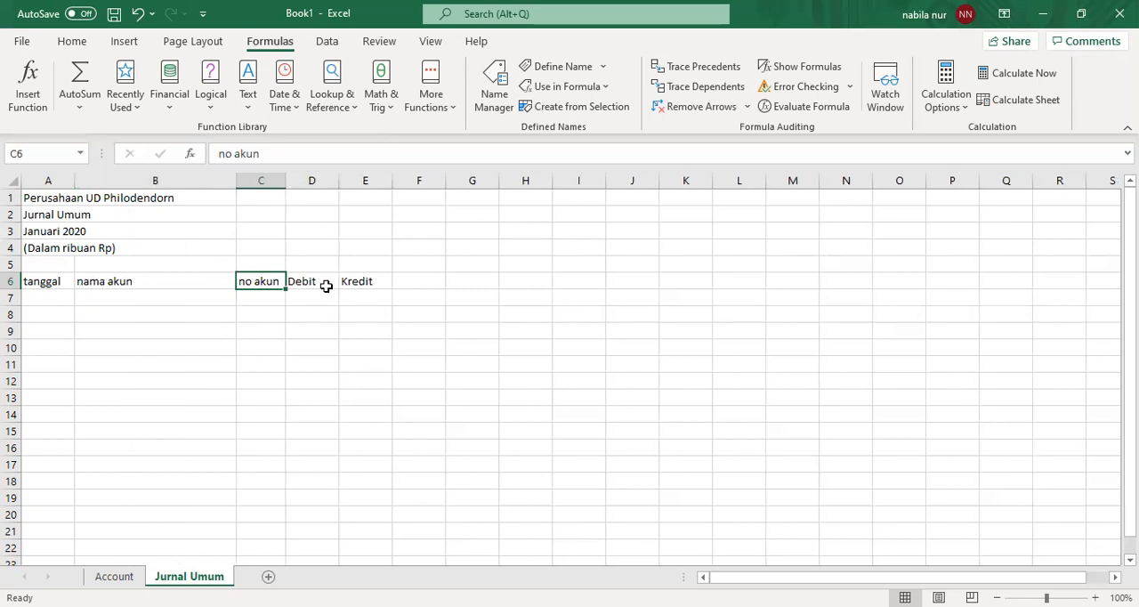
click(325, 286)
click(219, 282)
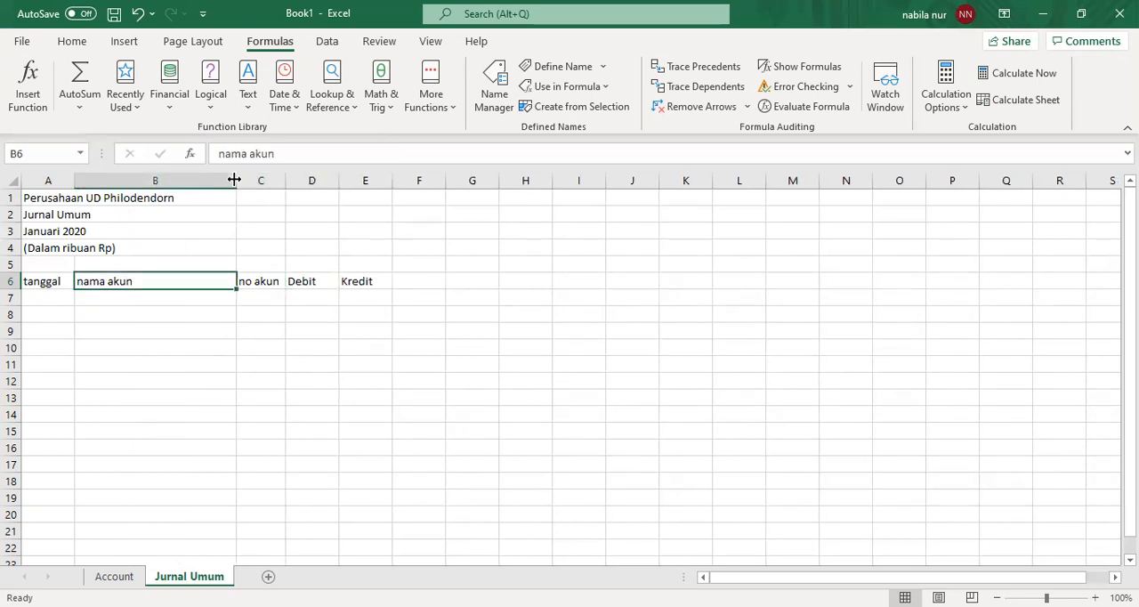
drag(234, 180, 258, 184)
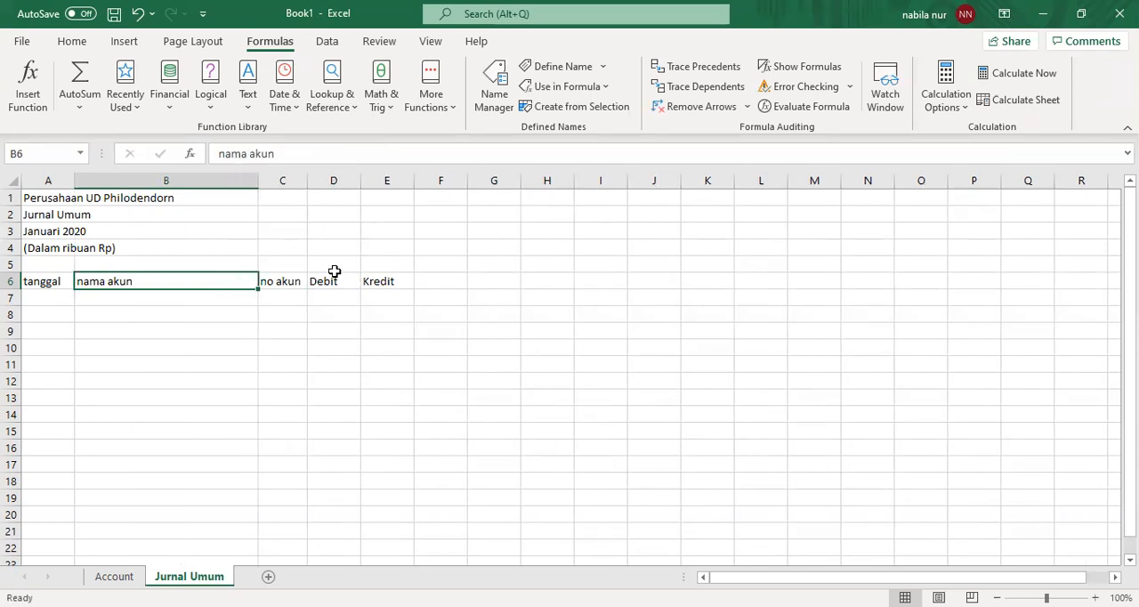
- Widen the Debit and Kredit columns, D and E, slightly to the same width
click(331, 281)
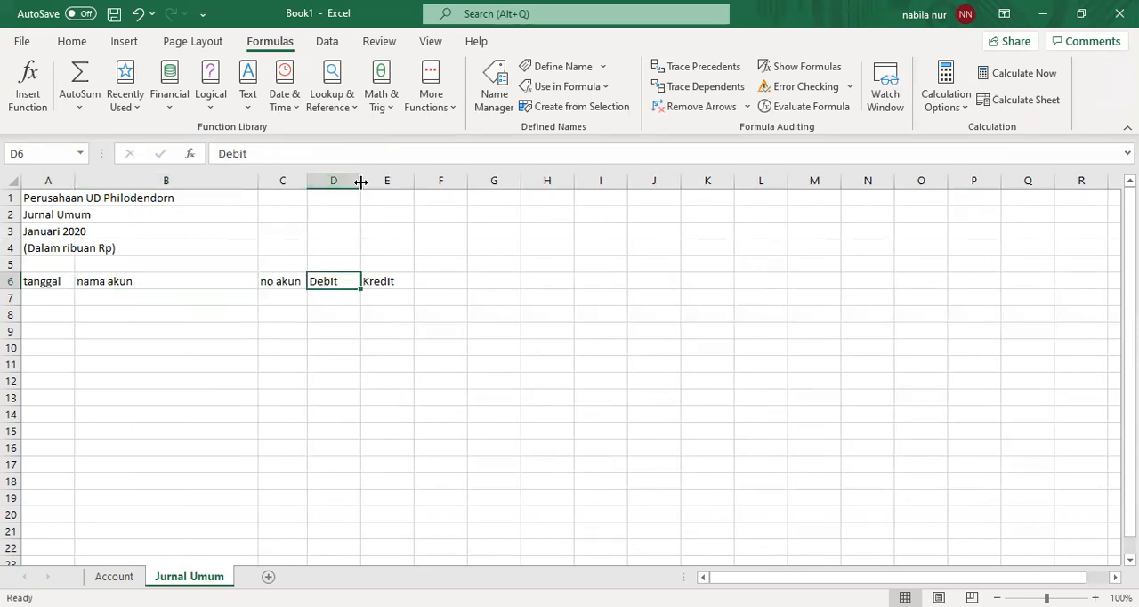
drag(360, 181, 435, 182)
click(400, 279)
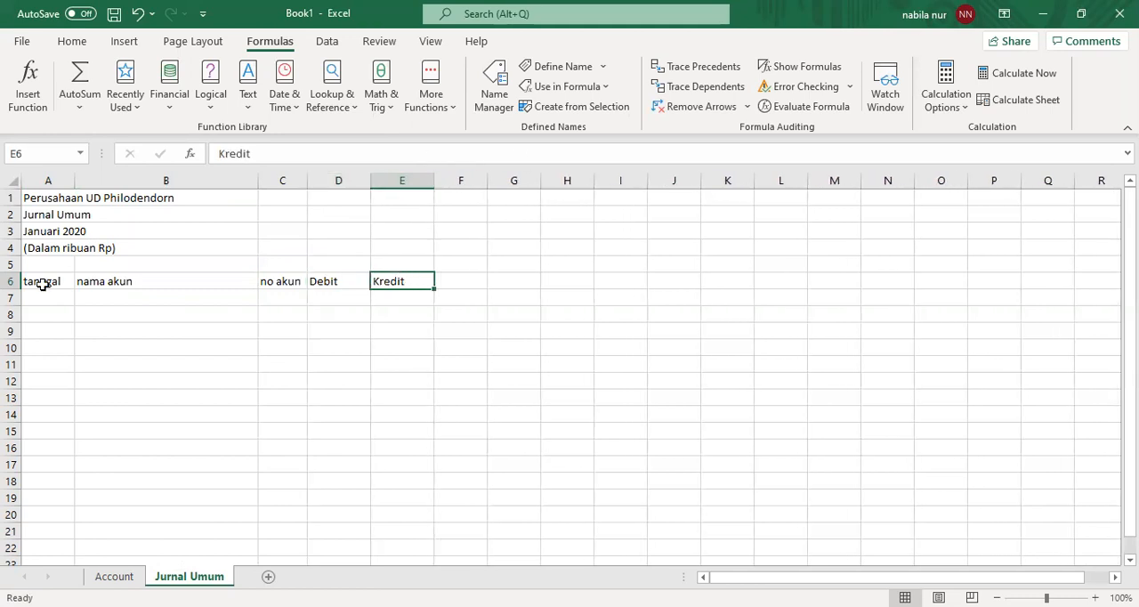
- Center the journal column headings in A6:E6 horizontally
click(42, 286)
drag(42, 285, 399, 275)
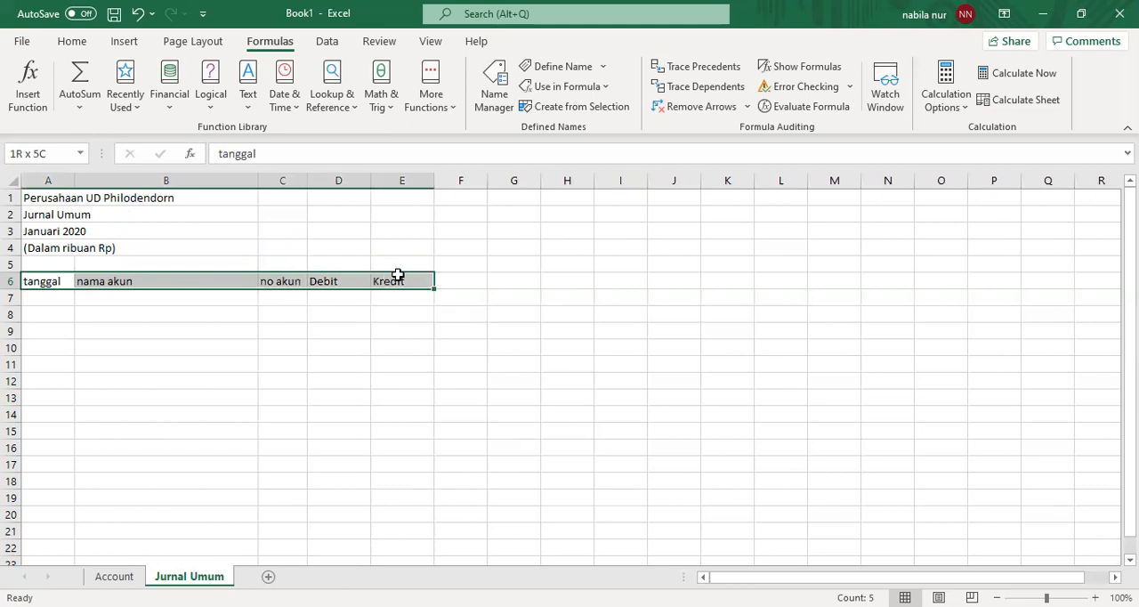
click(88, 46)
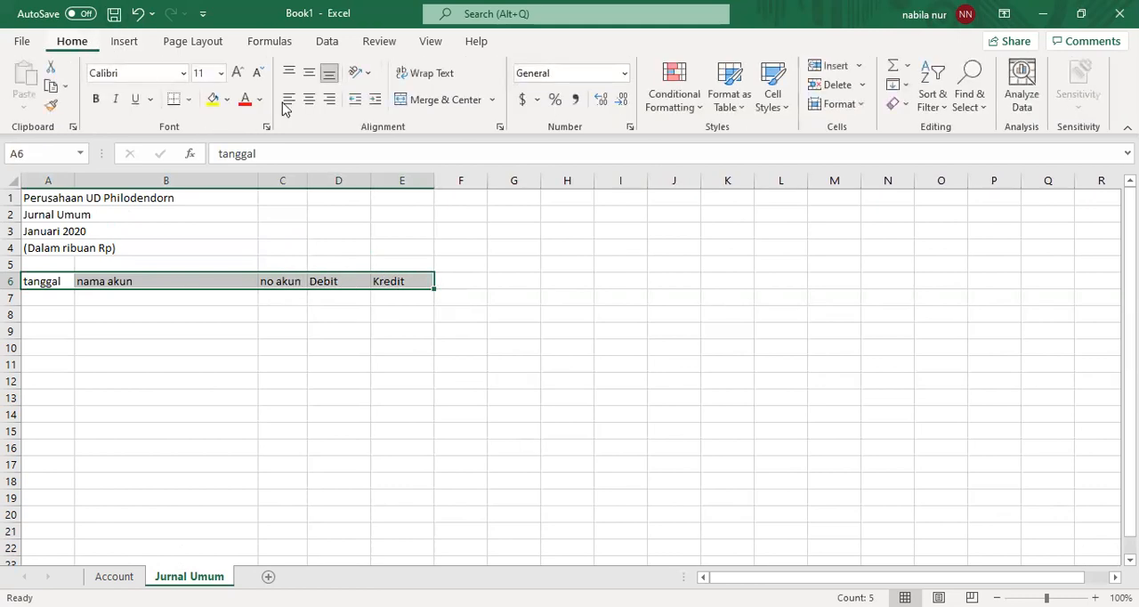
click(309, 99)
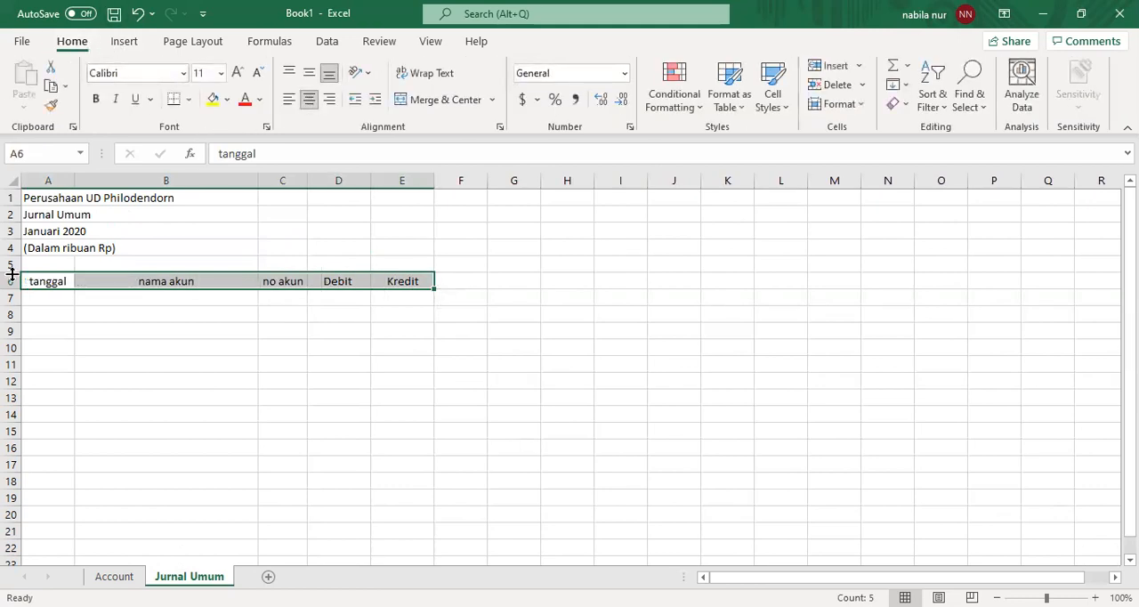
- Enter the transaction date 1/1/2020 in A7 under the tanggal heading
click(48, 300)
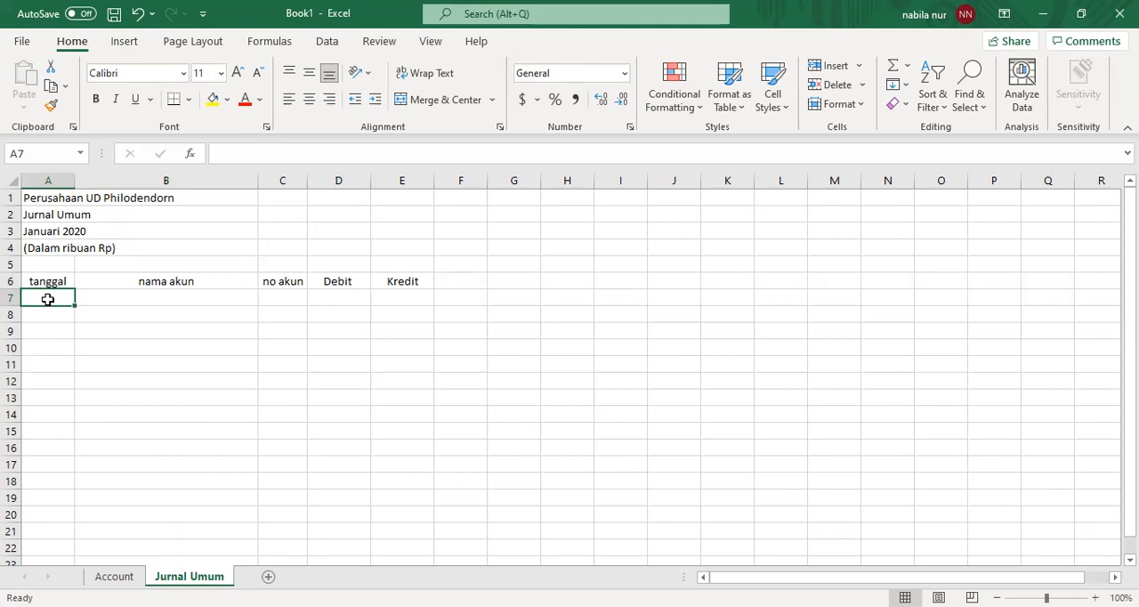
text(1)
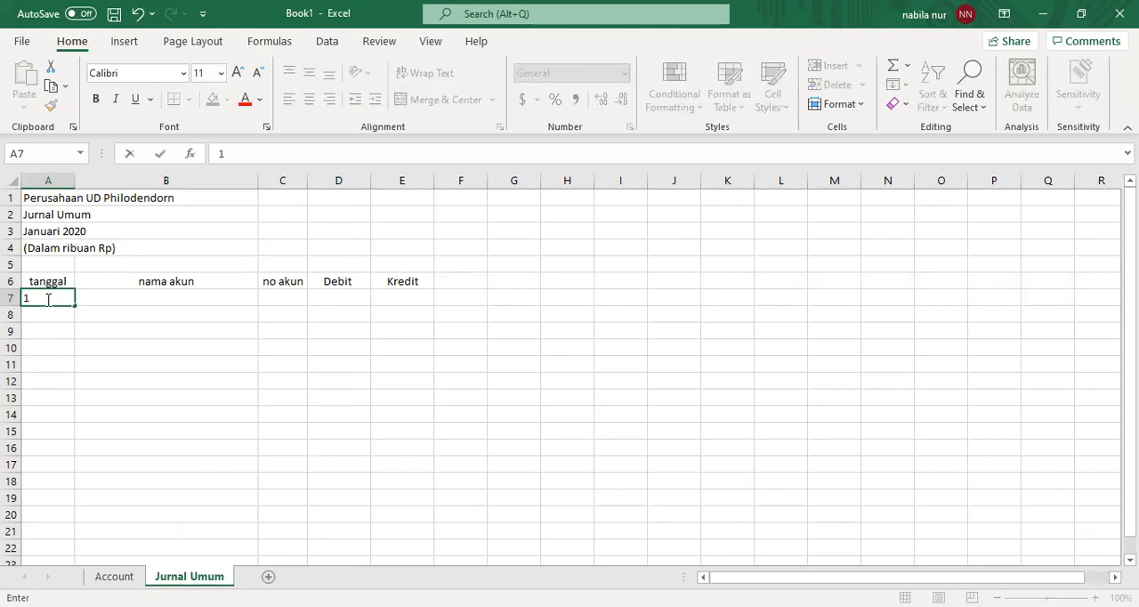
text(/1/2020)
- Start a VLOOKUP formula in B7 with the account number cell C7 as the lookup value
click(141, 304)
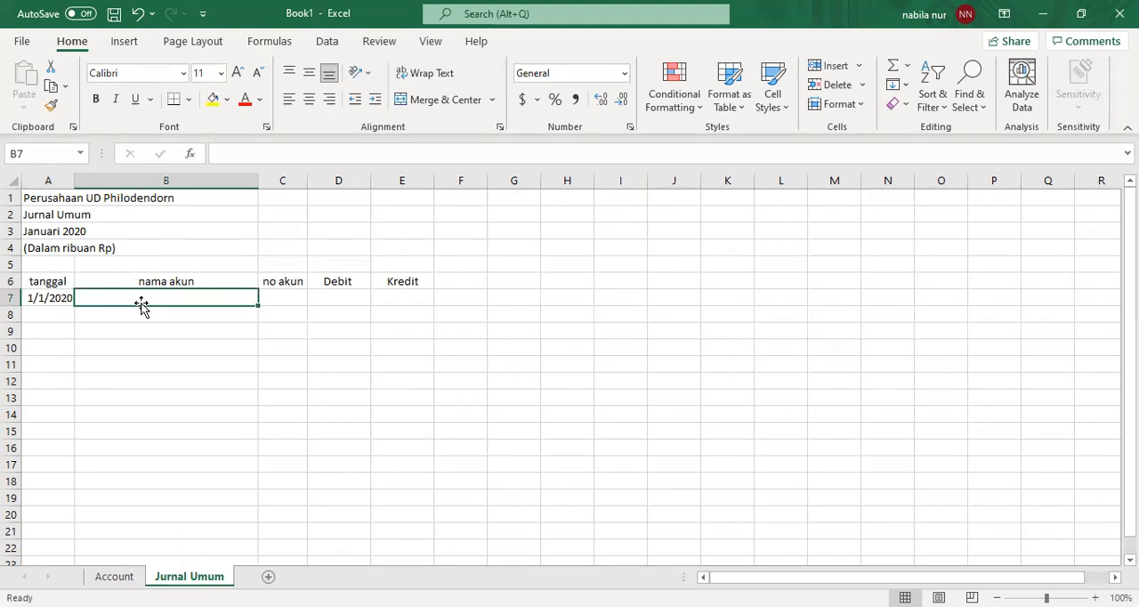
text(=)
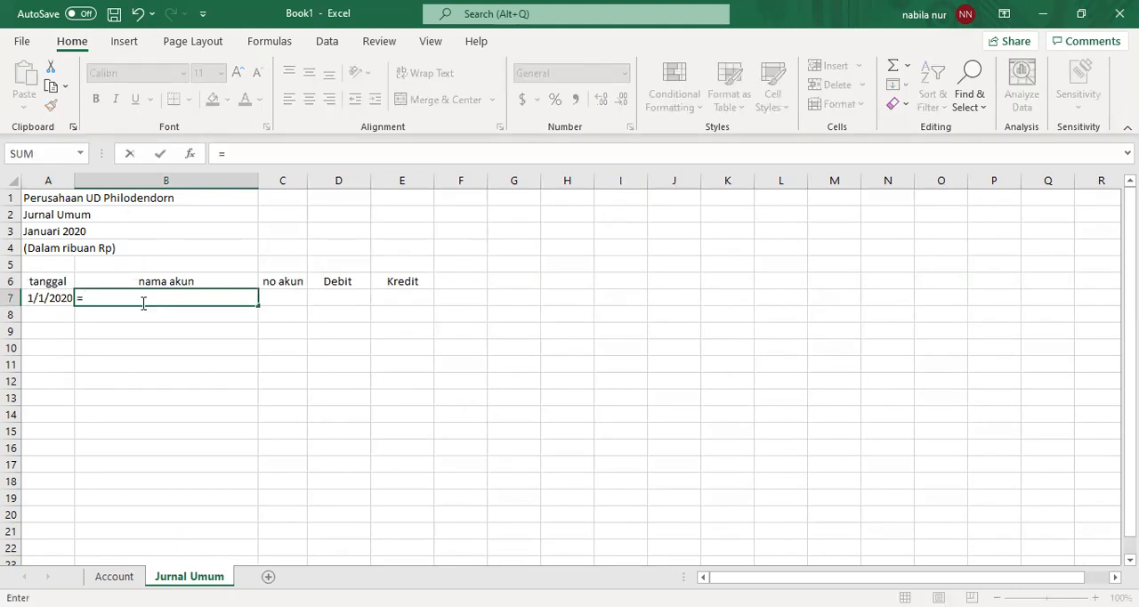
text(v)
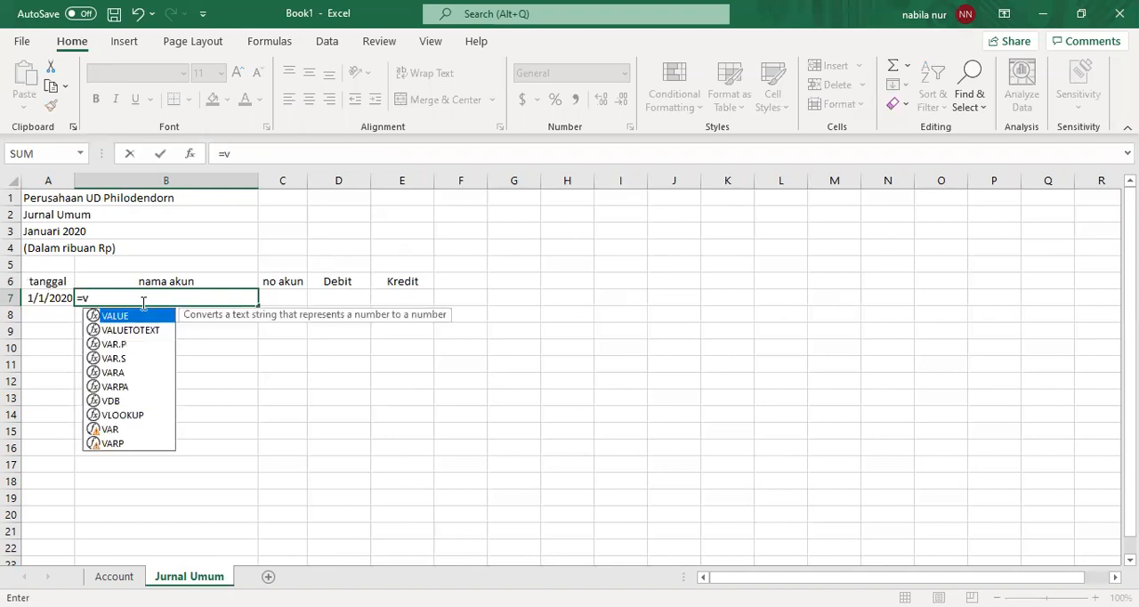
text(lookup)
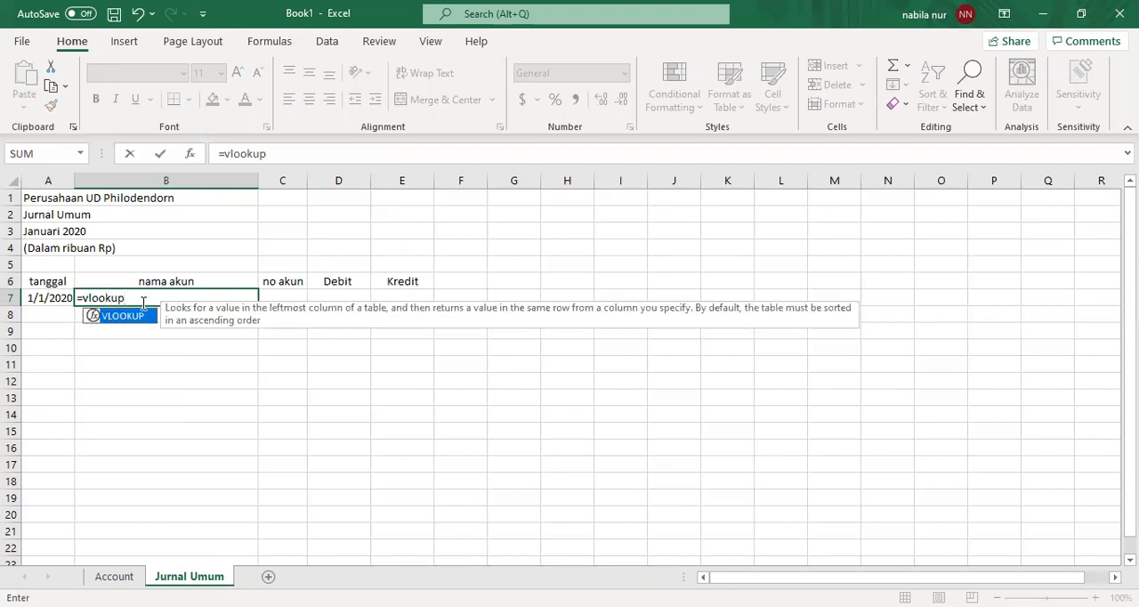
text(()
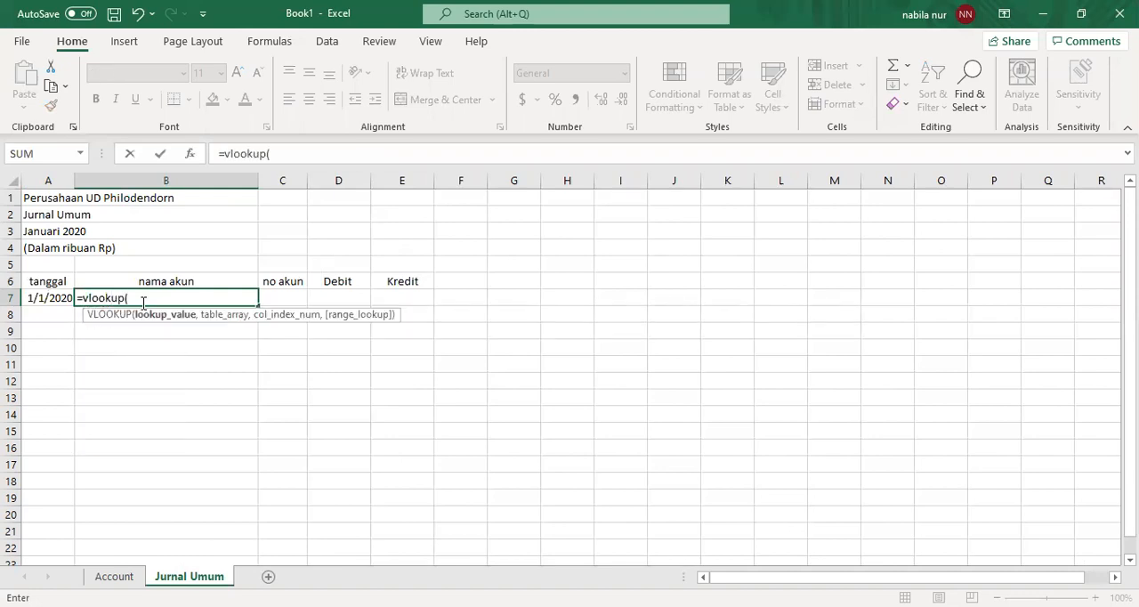
click(285, 297)
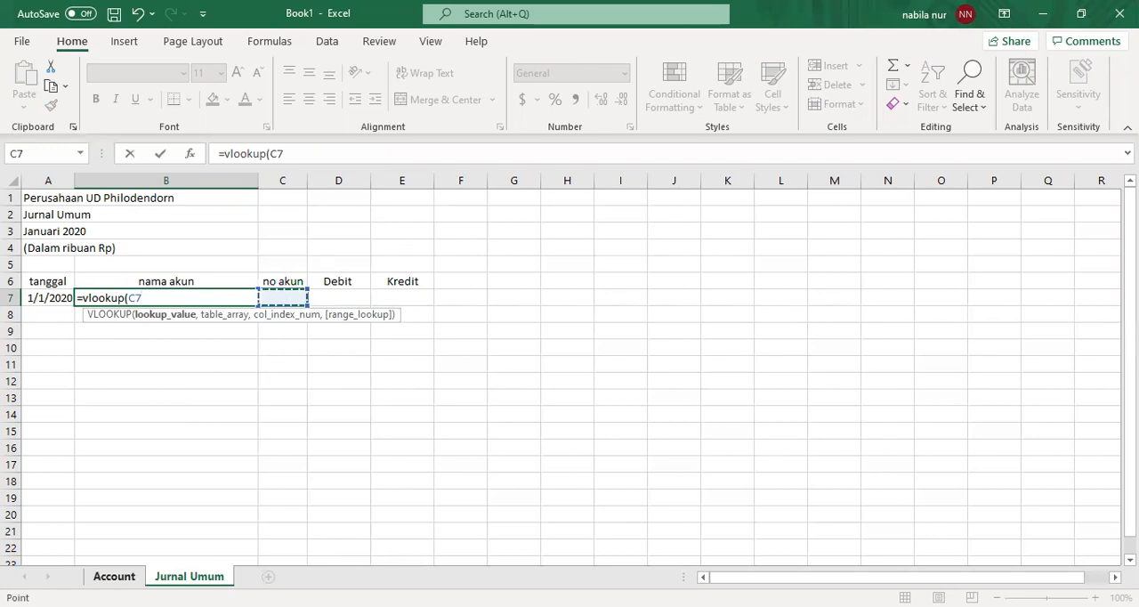
click(113, 576)
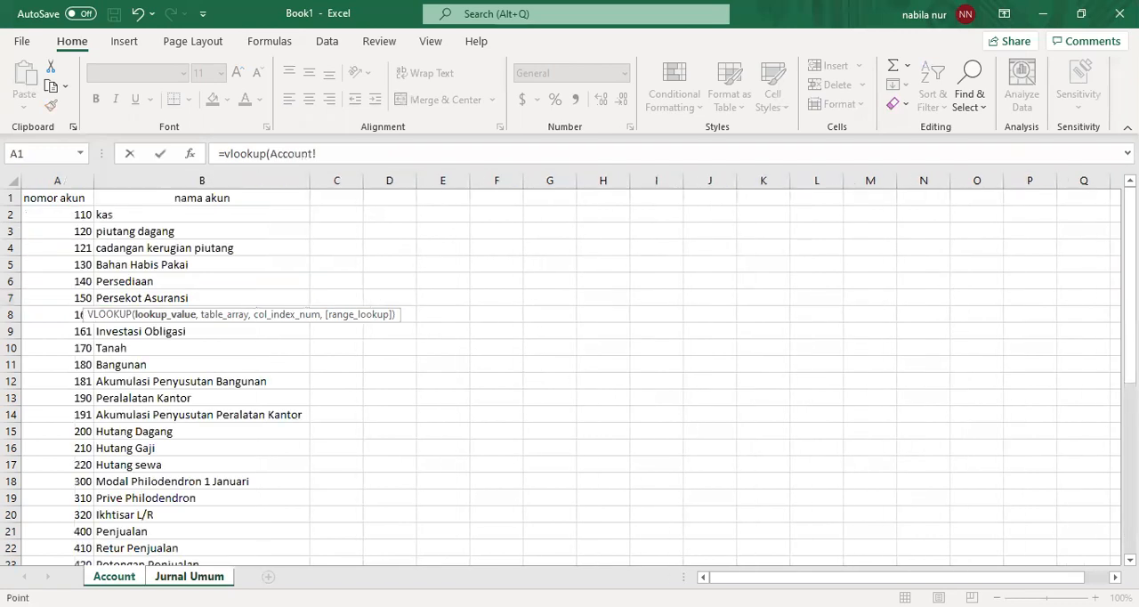
click(75, 215)
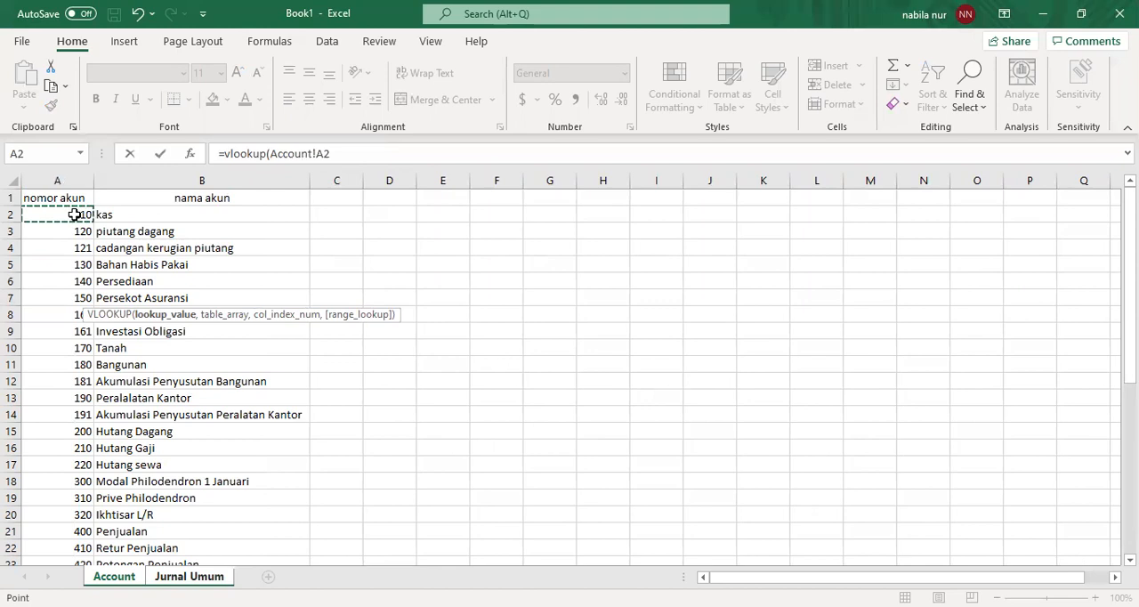
click(187, 576)
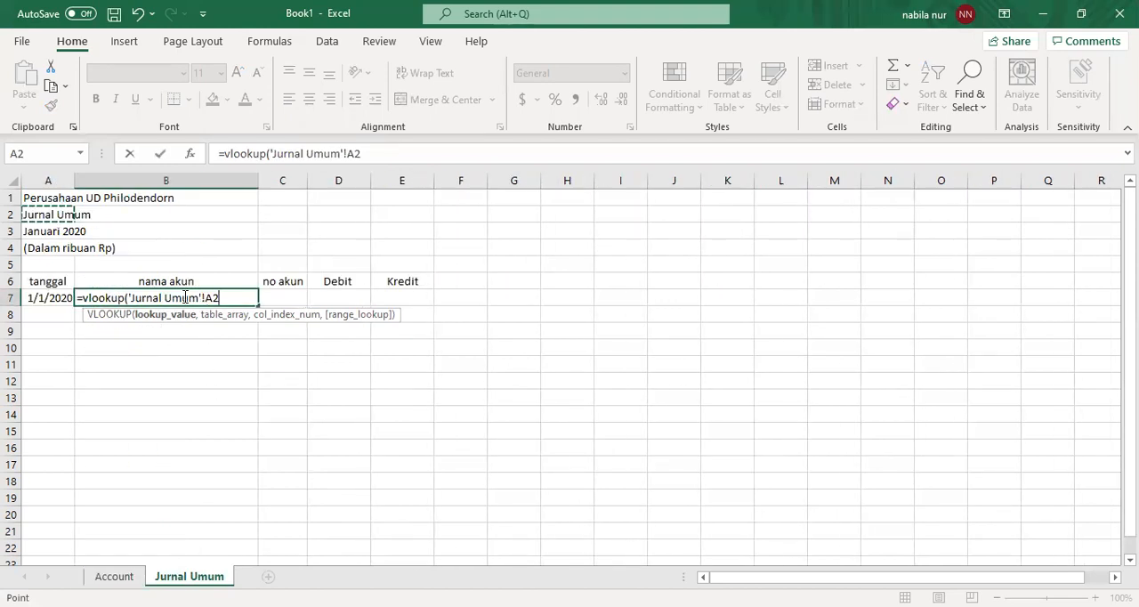
- Put C7 back as the lookup value and replace the 'Jurnal Umum' sheet name with the named range Account as the table array
click(129, 297)
text(C7)
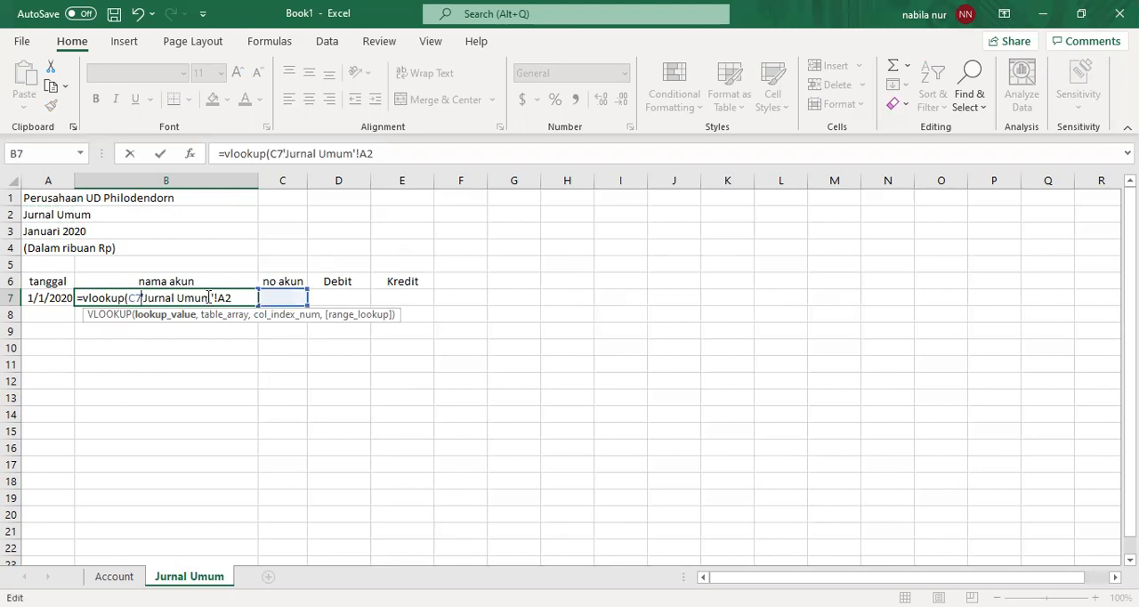
key(BackSpace)
key(BackSpace)
key(BackSpace)
key(BackSpace)
key(BackSpace)
key(BackSpace)
key(BackSpace)
key(BackSpace)
key(BackSpace)
key(BackSpace)
key(BackSpace)
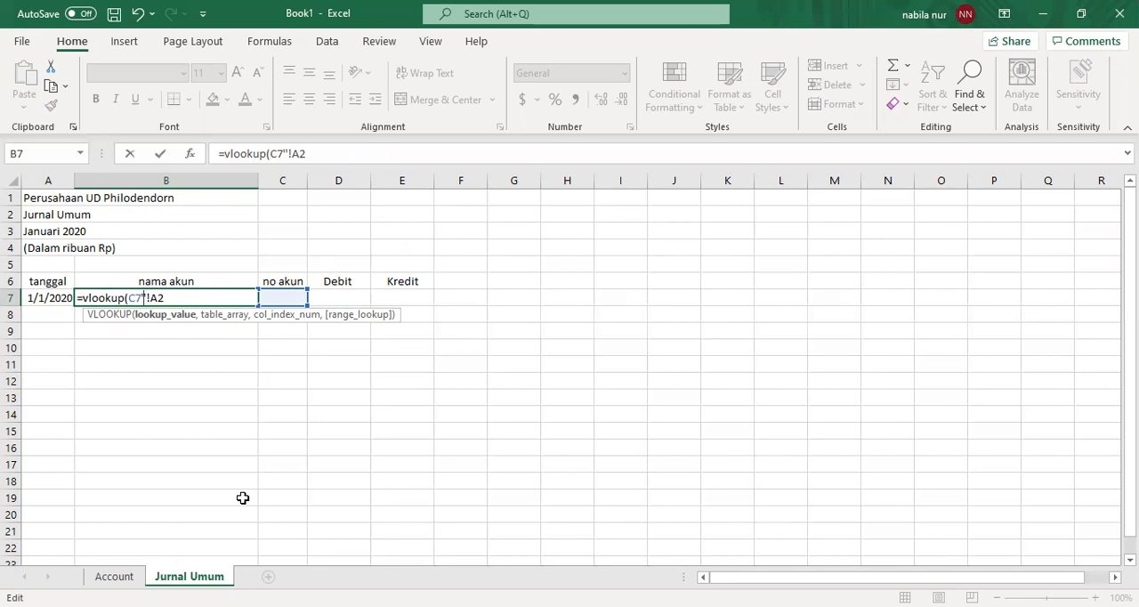
text(ACC)
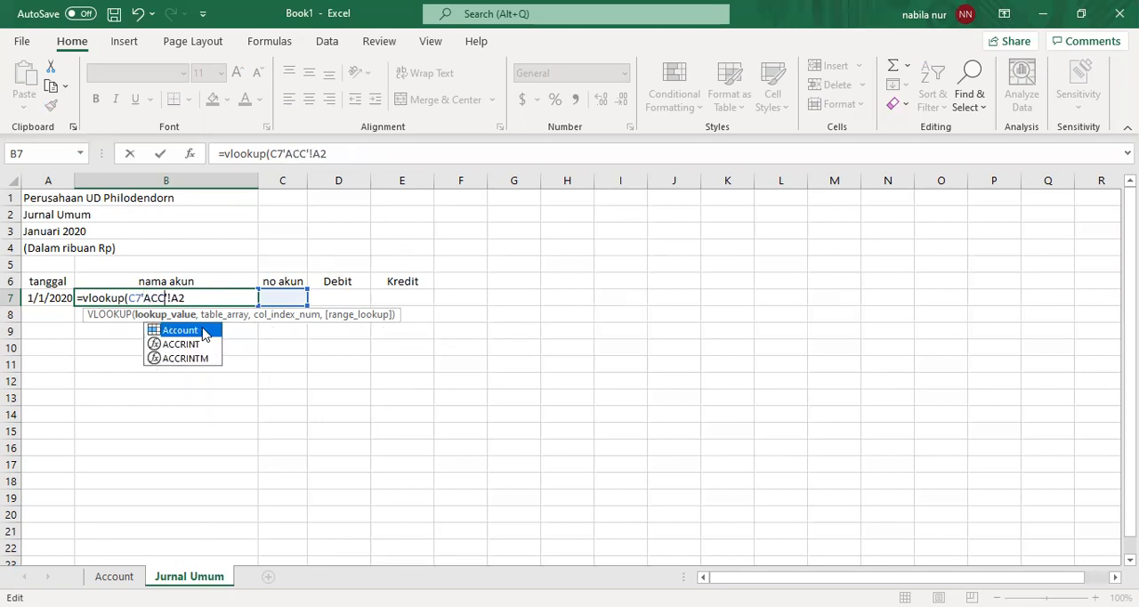
double_click(203, 331)
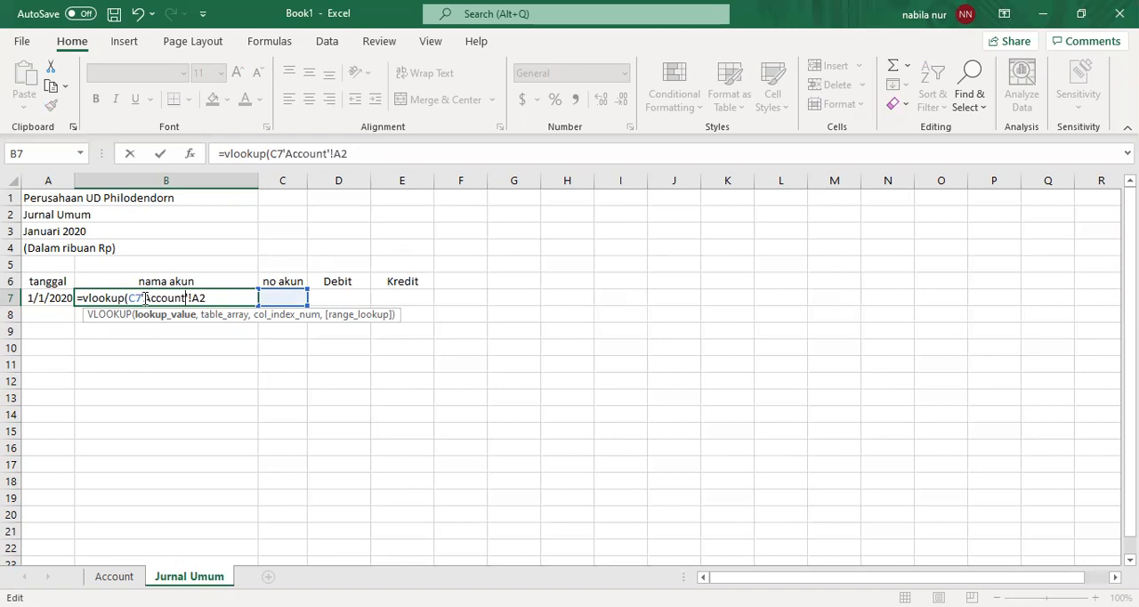
key(Delete)
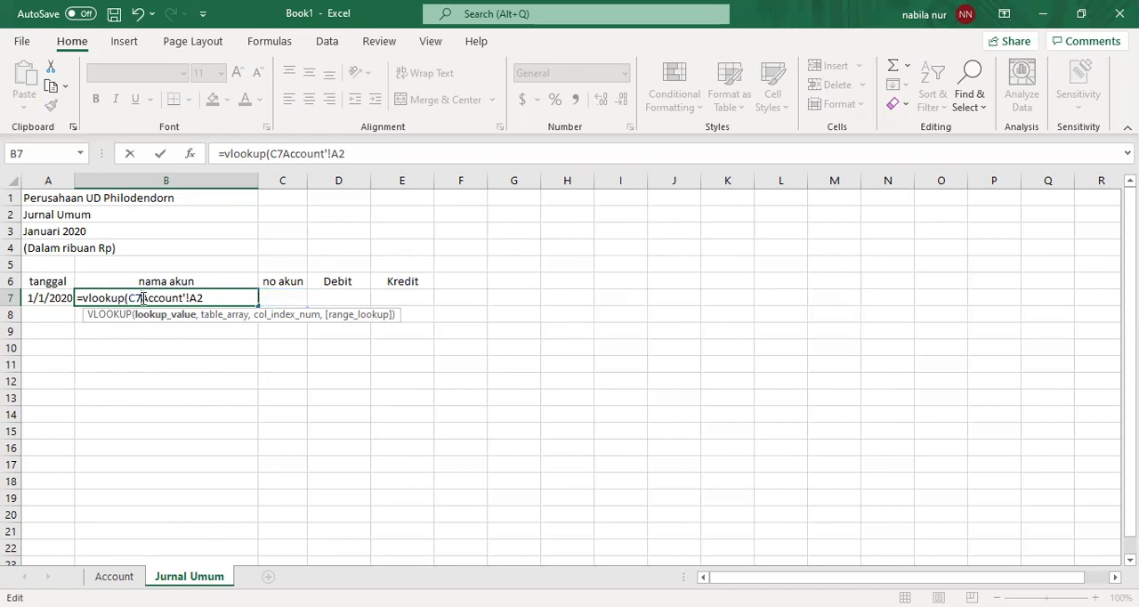
text(,)
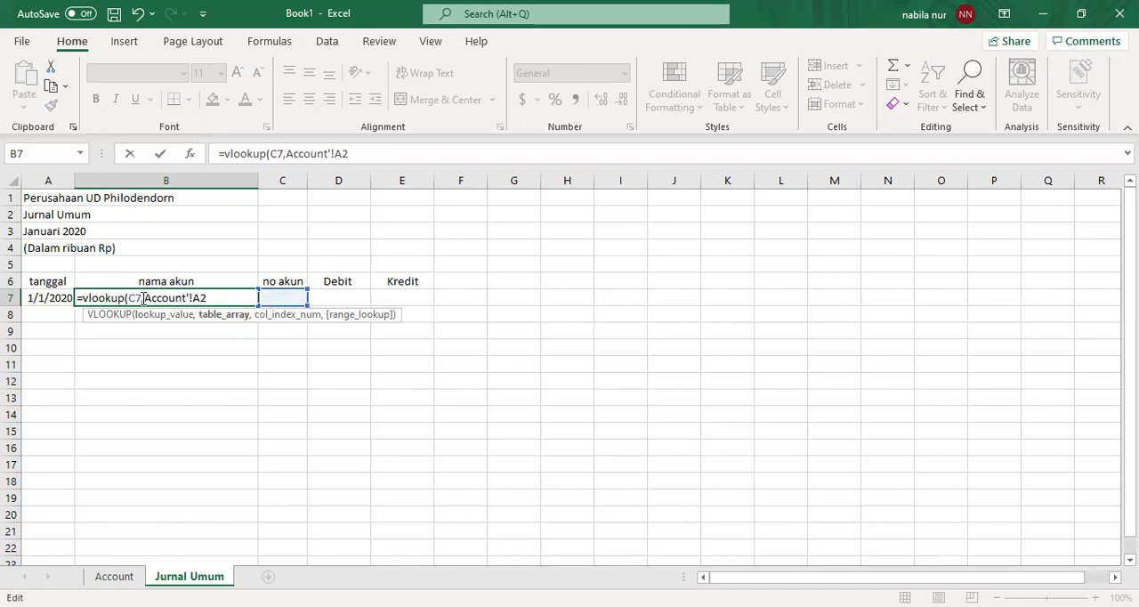
- Remove the leftover cell reference and complete the B7 formula as =VLOOKUP(C7,Account,2,0)
click(200, 299)
key(BackSpace)
key(BackSpace)
key(BackSpace)
text(,)
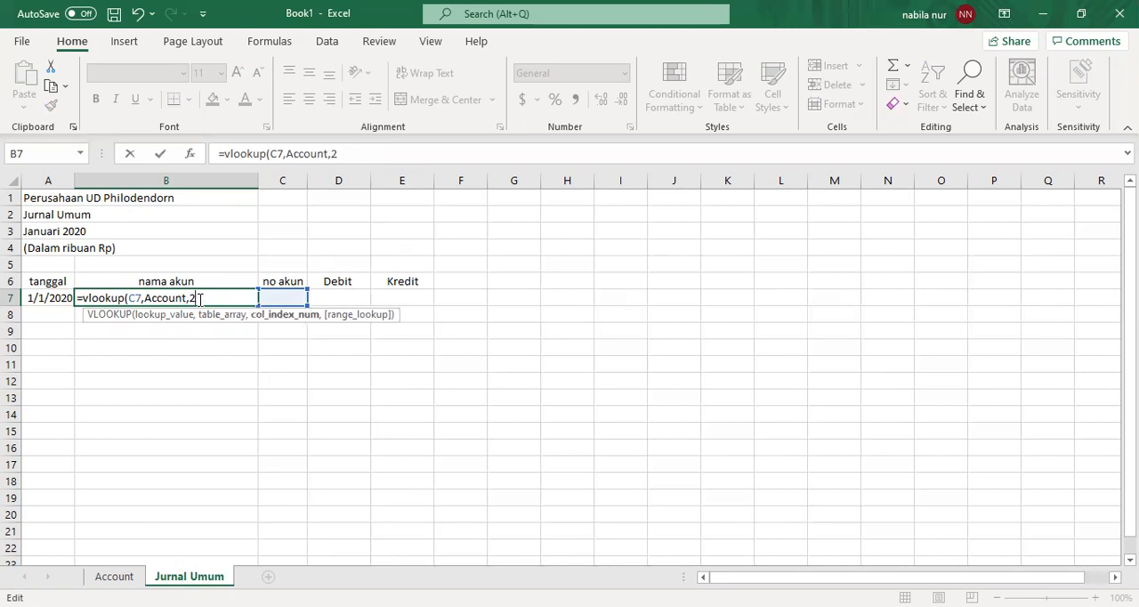
text(,0)
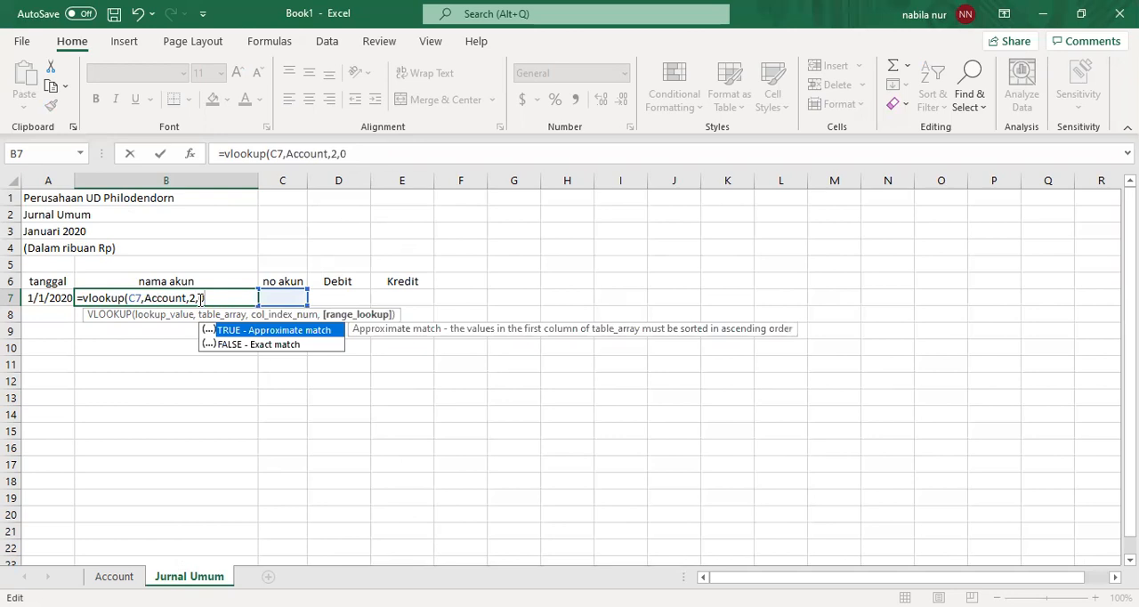
text())
key(Return)
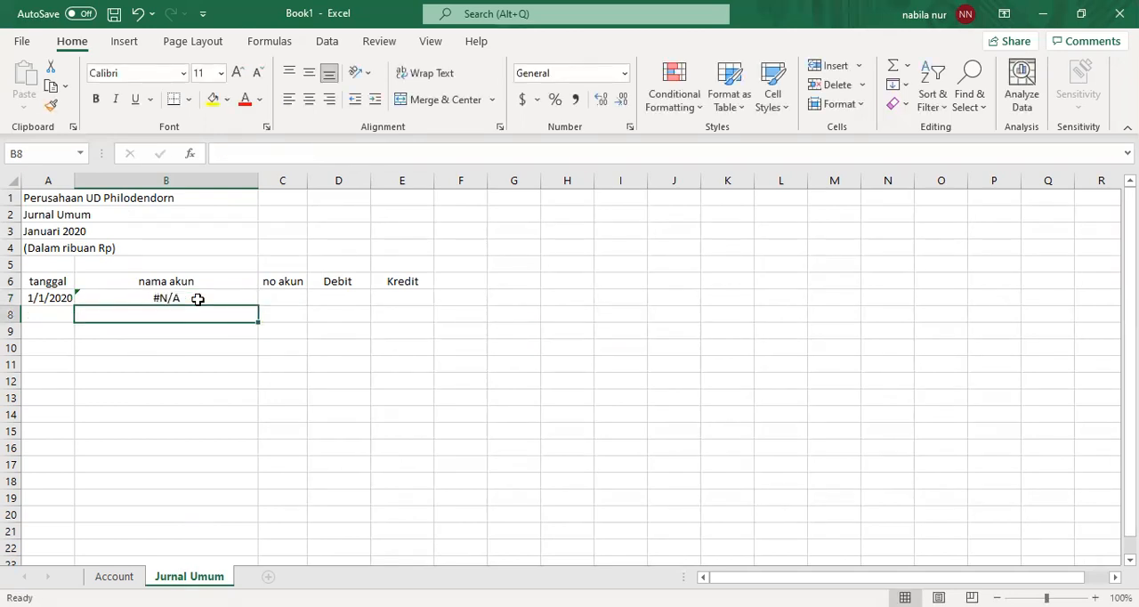
- Test the lookup with account number 110 in C7 and undo that entry
click(278, 298)
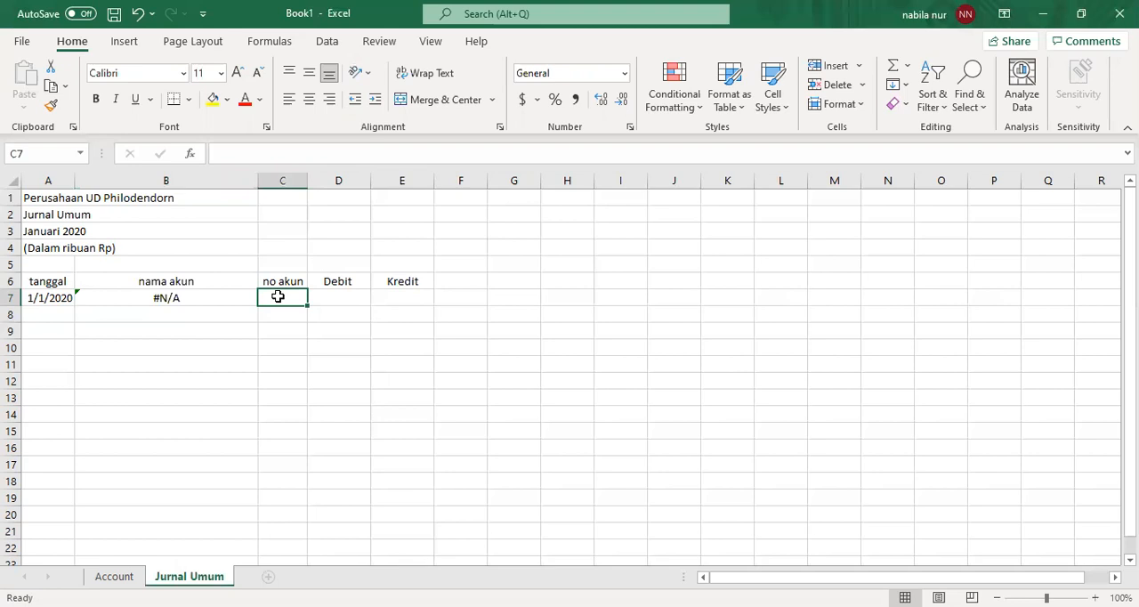
text(110)
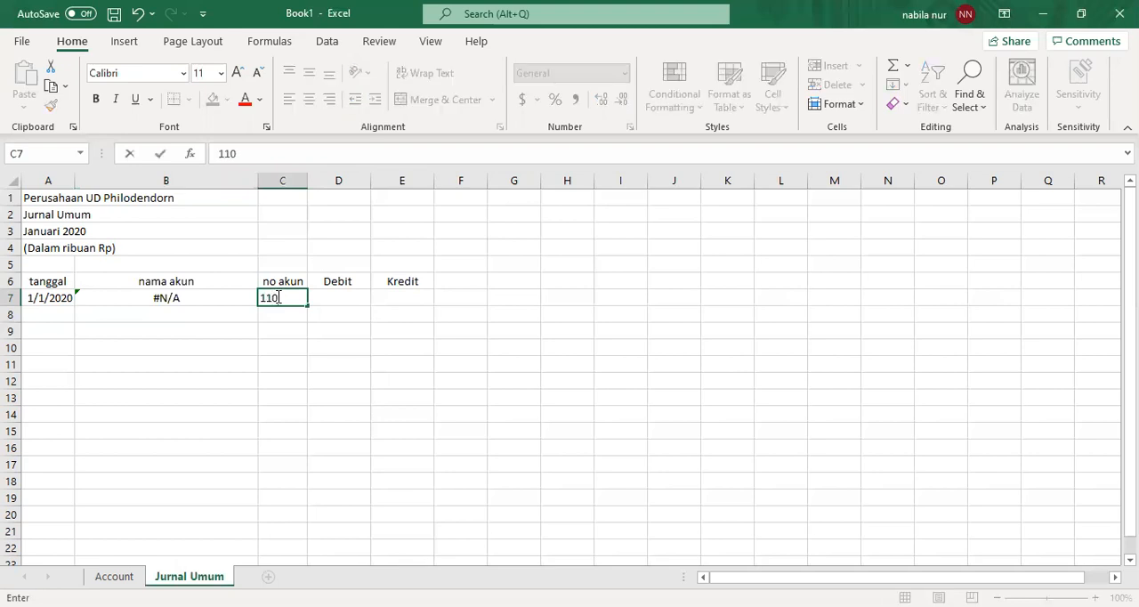
key(Return)
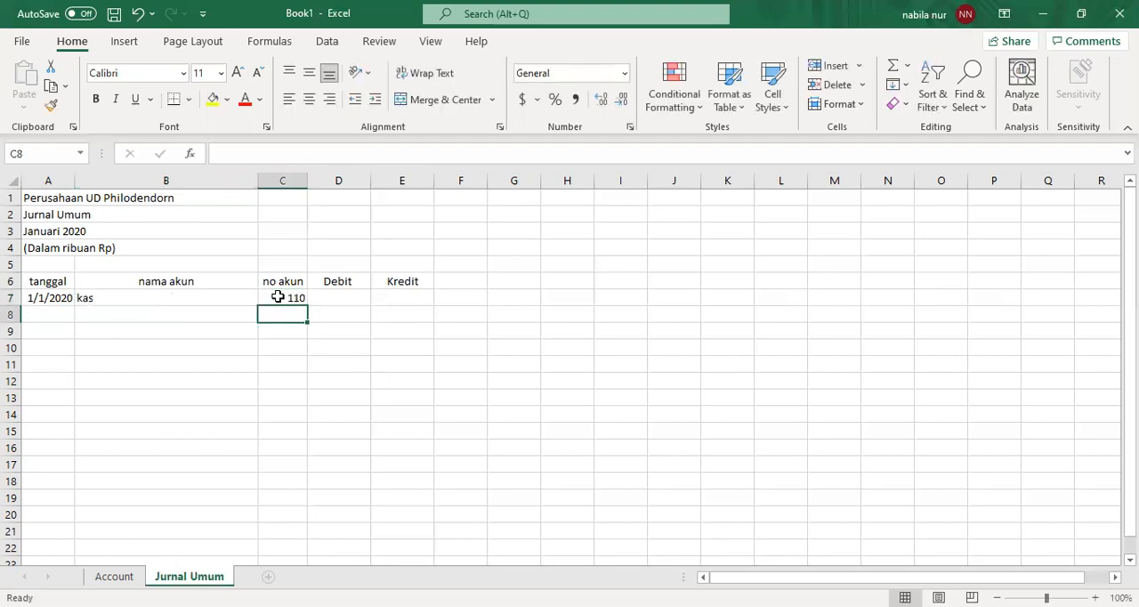
click(138, 14)
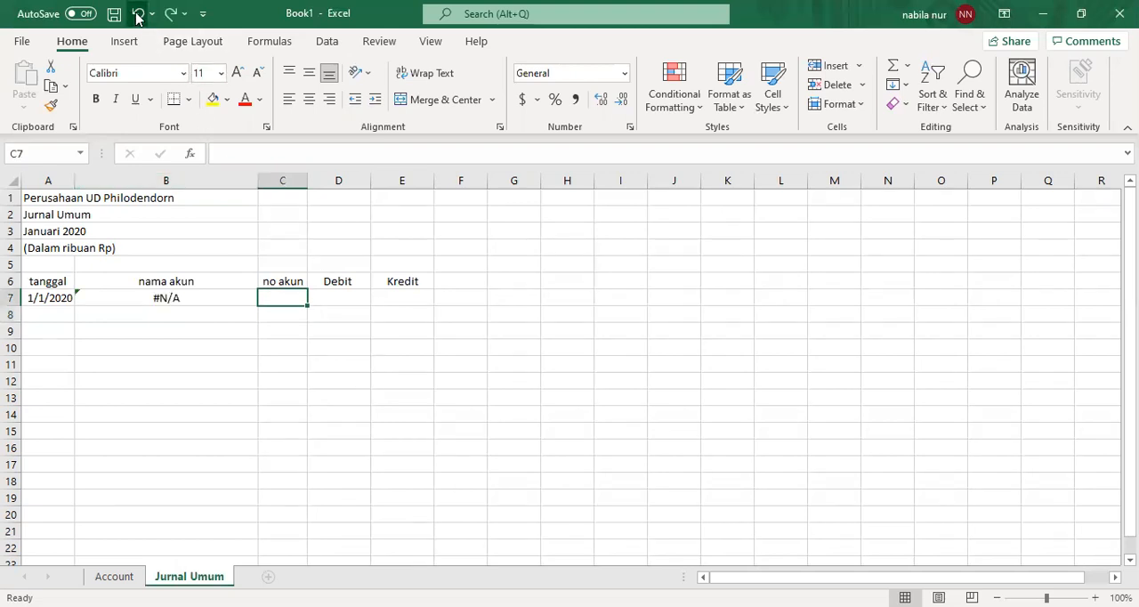
- Fill the VLOOKUP formula from B7 down the nama akun column to B35
click(204, 297)
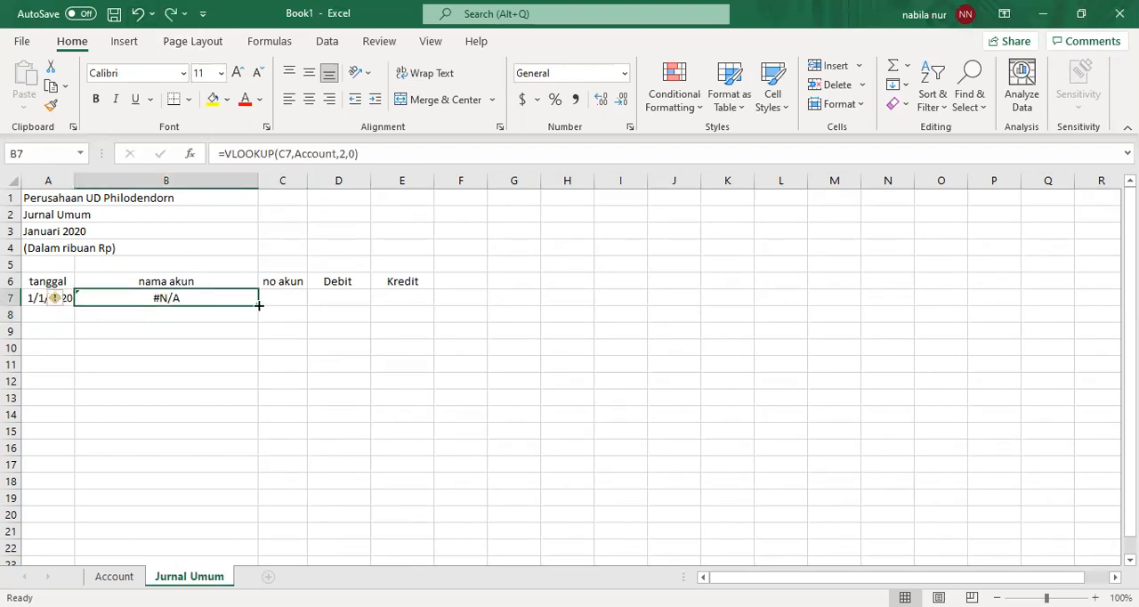
drag(255, 304, 236, 524)
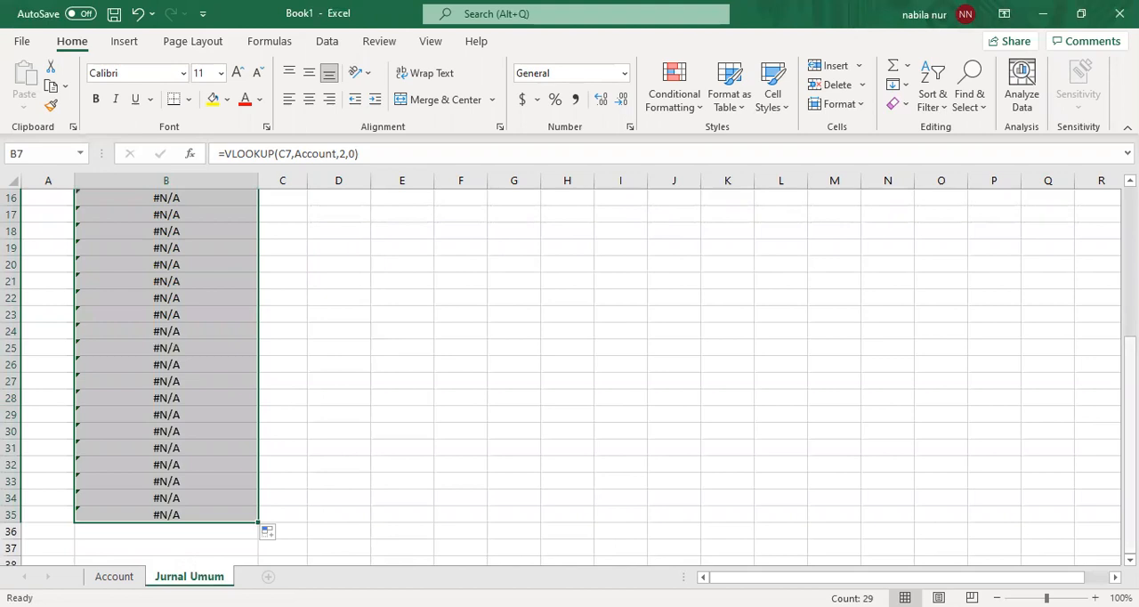
scroll(1129, 374, up, 5)
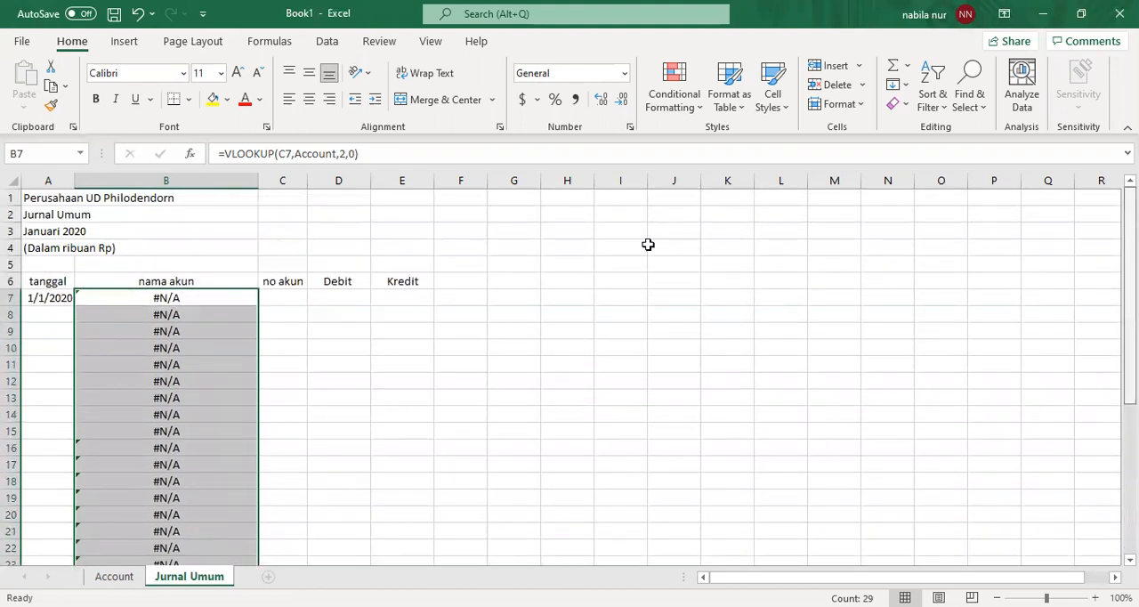
- Record the first journal line with account number 612 in C7 and a debit of 12,000 in D7
click(285, 299)
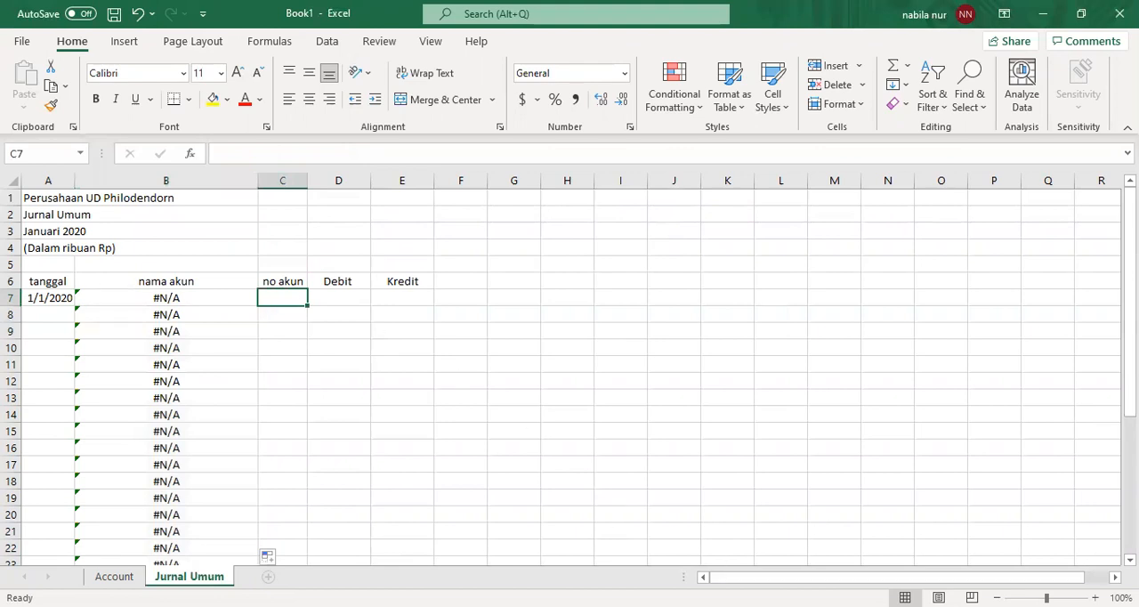
key(alt+Tab)
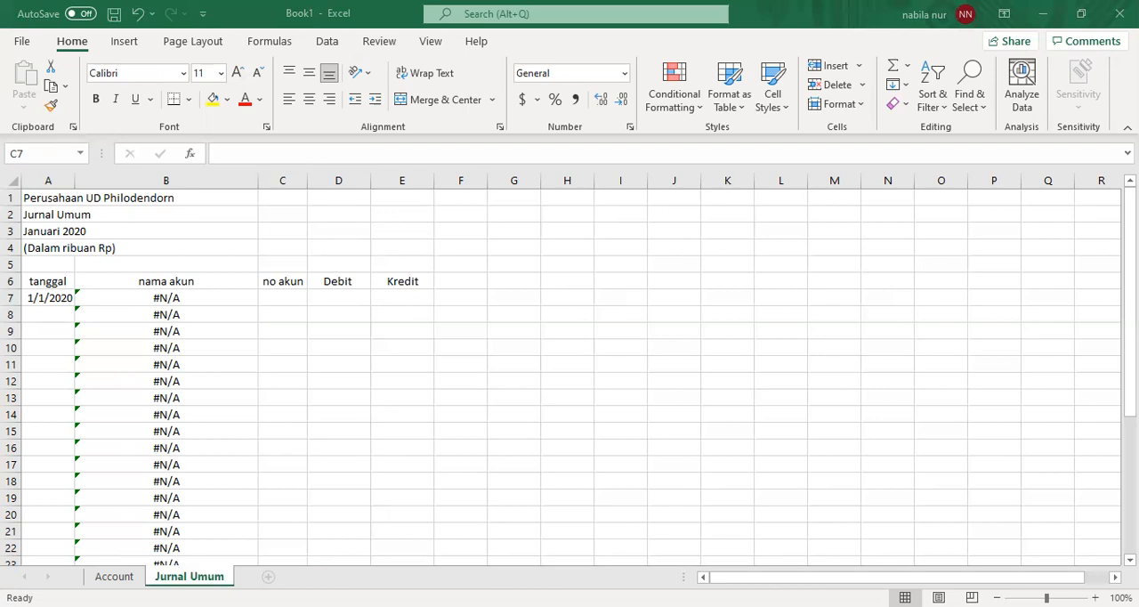
text(612)
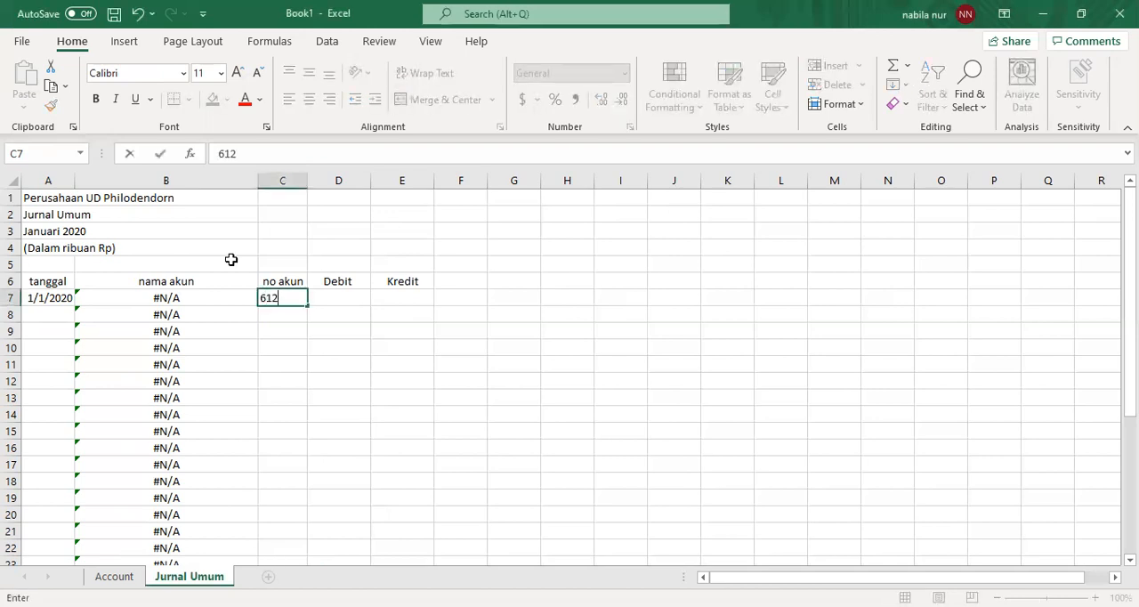
key(Return)
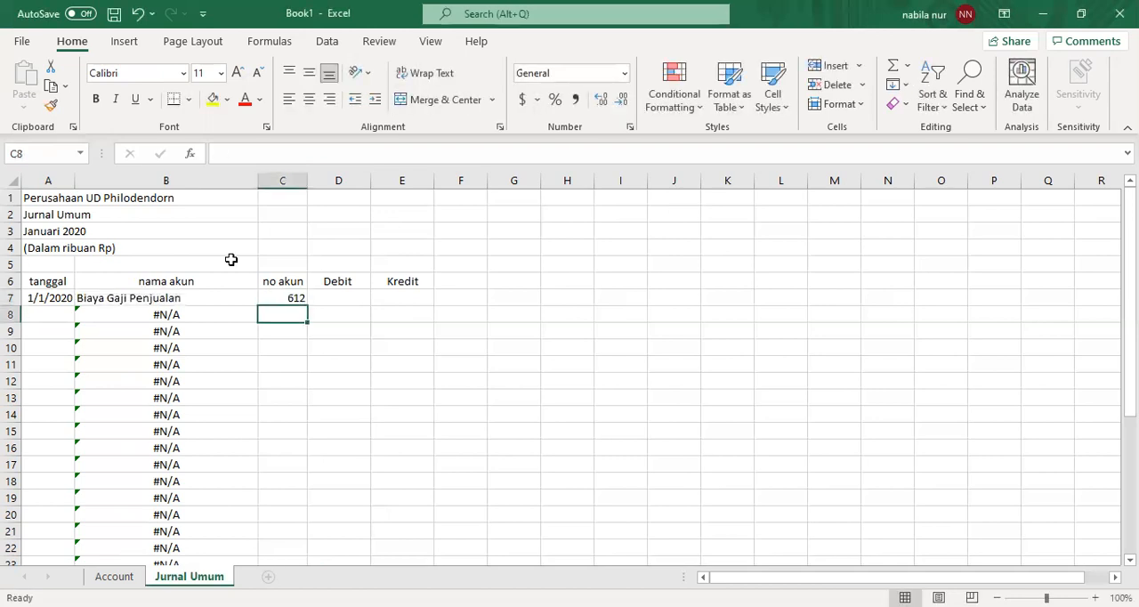
key(Up)
key(Right)
text(12,000)
key(Return)
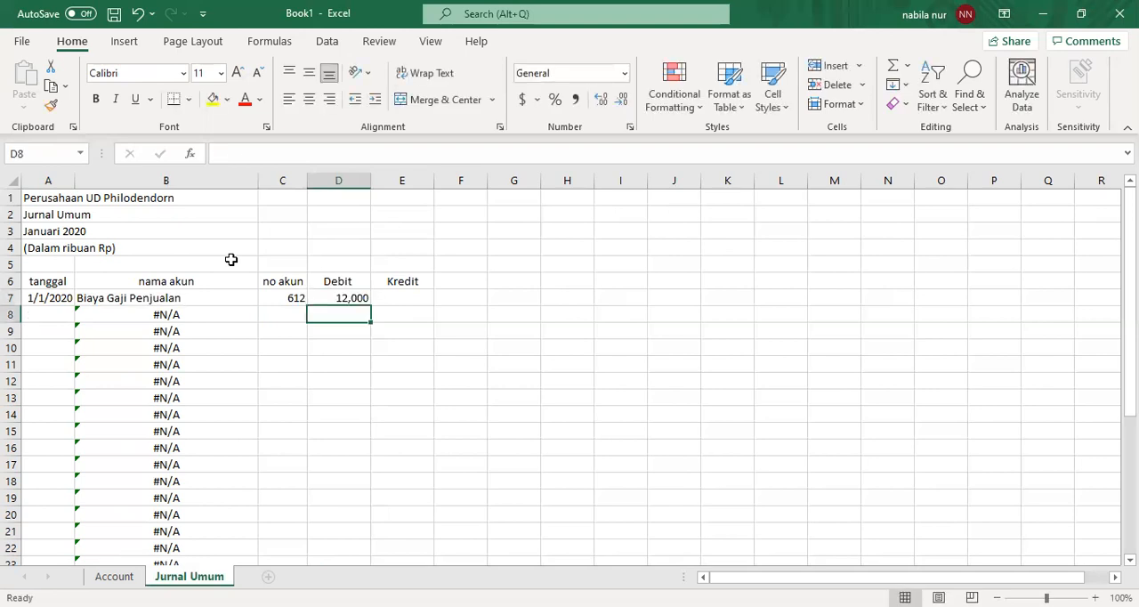
- Record the second journal line with account number 618 in C8 and a debit of 10,000 in D8
key(Left)
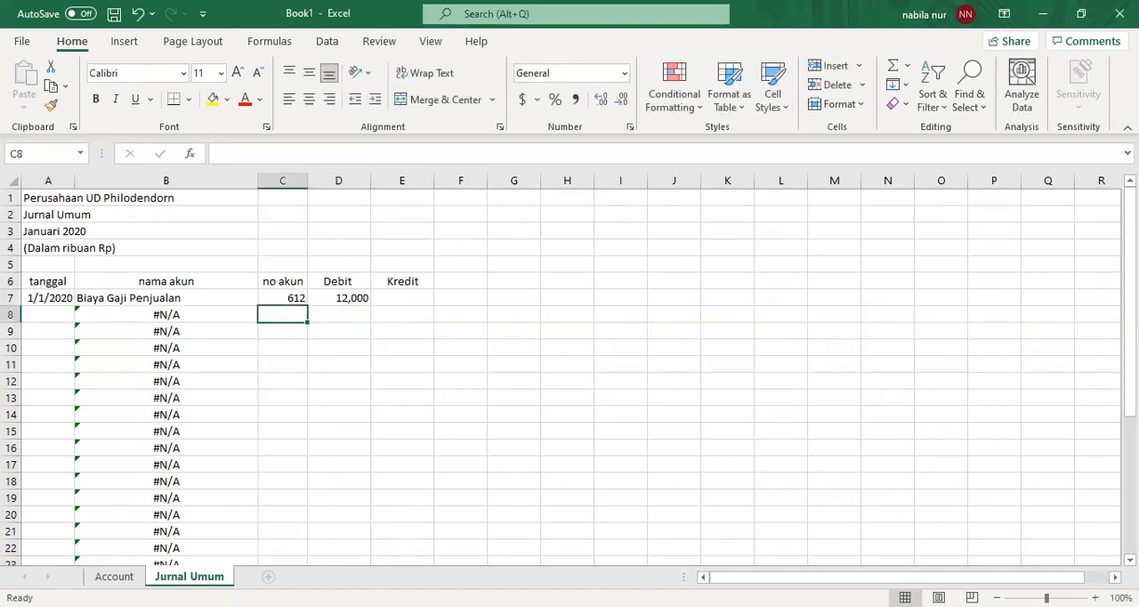
key(alt+Tab)
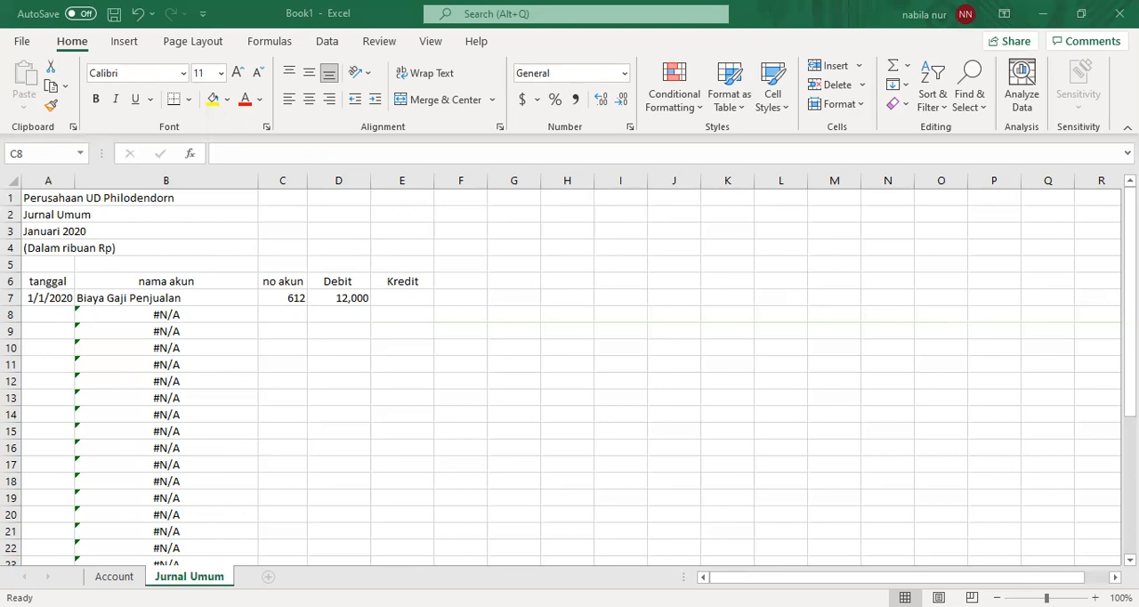
key(ctrl+Page_Up)
key(ctrl+Page_Down)
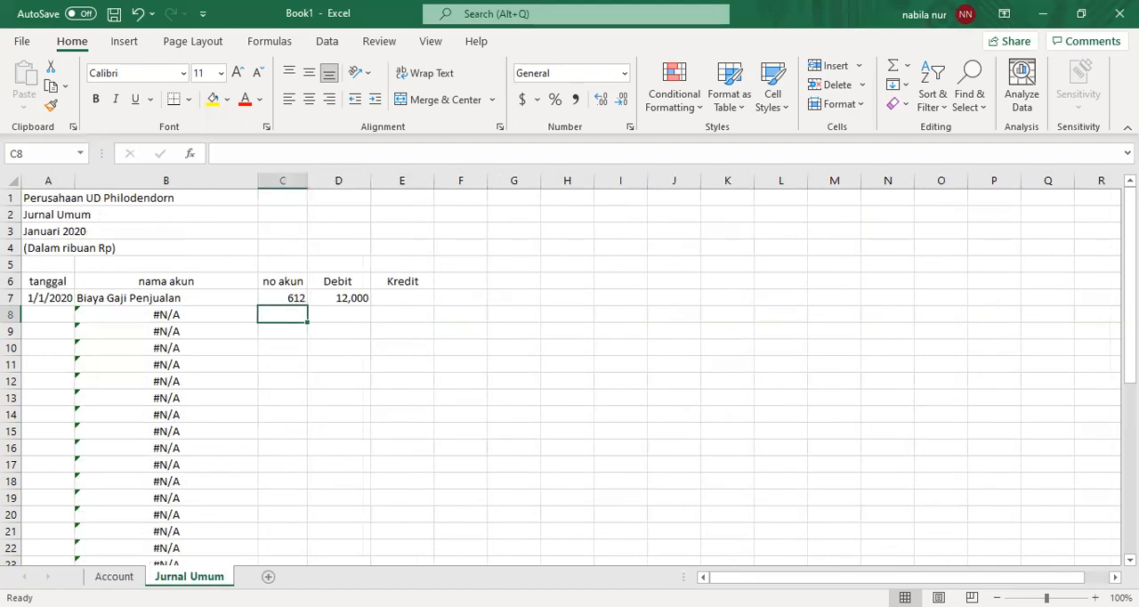
text(613)
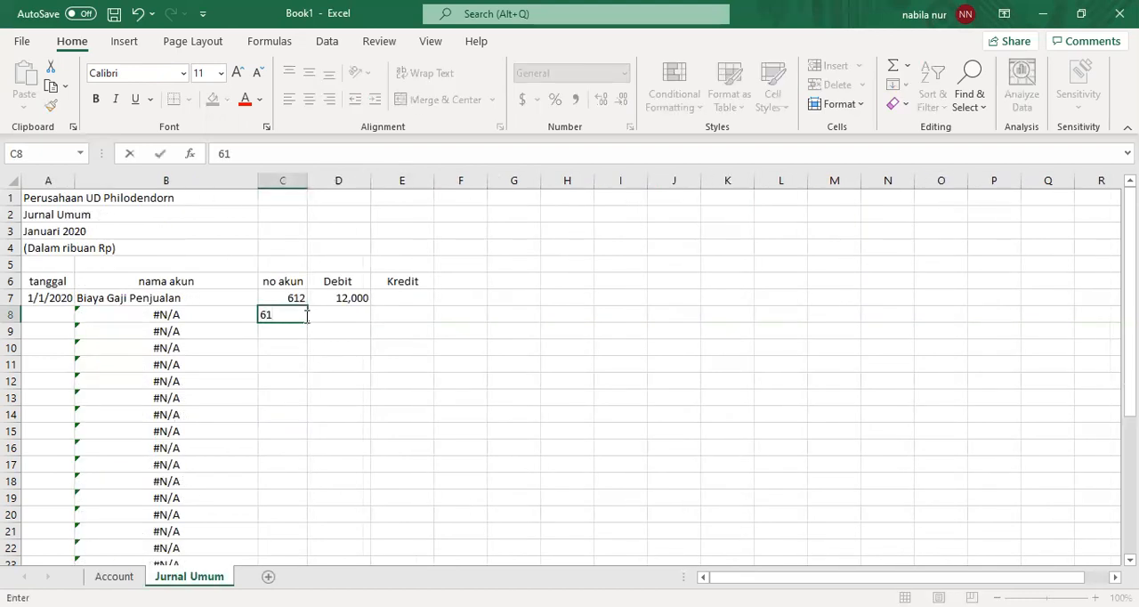
key(Return)
key(Right)
key(Up)
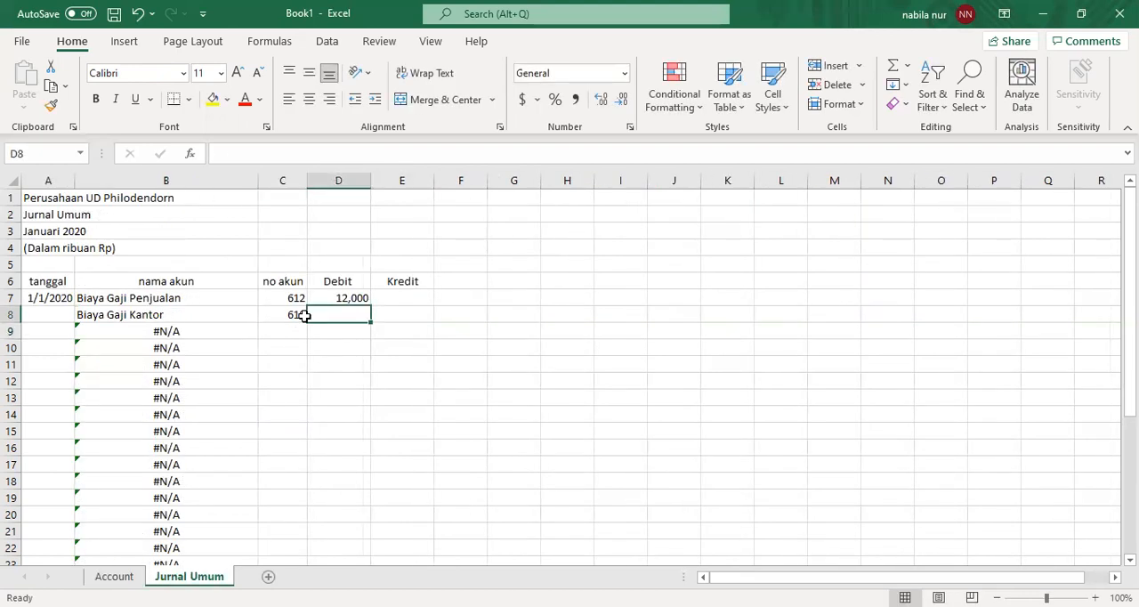
text(10,000)
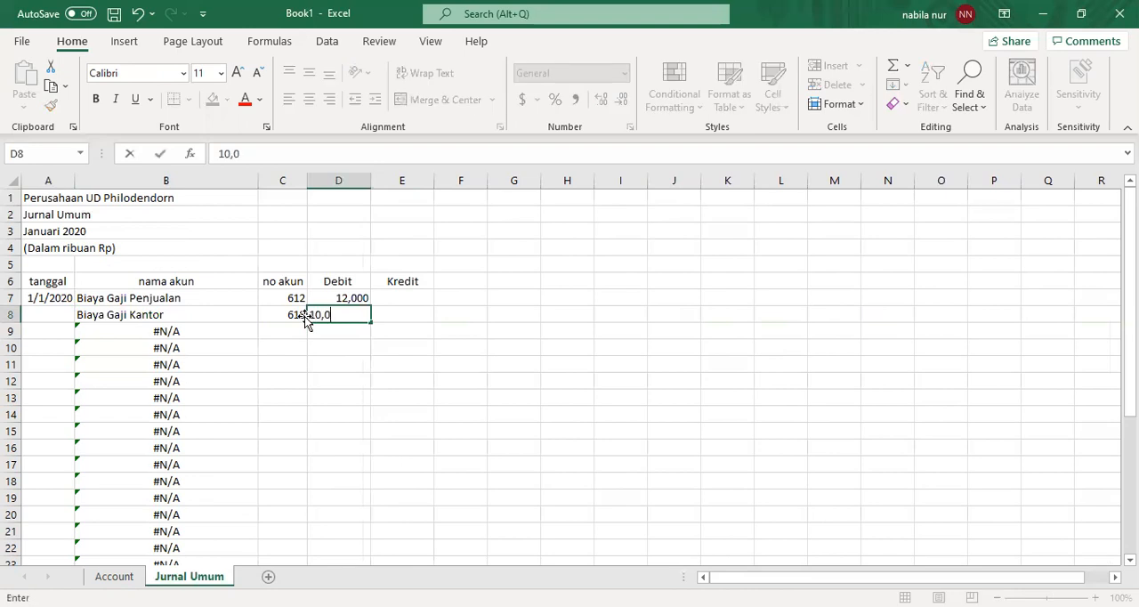
key(Return)
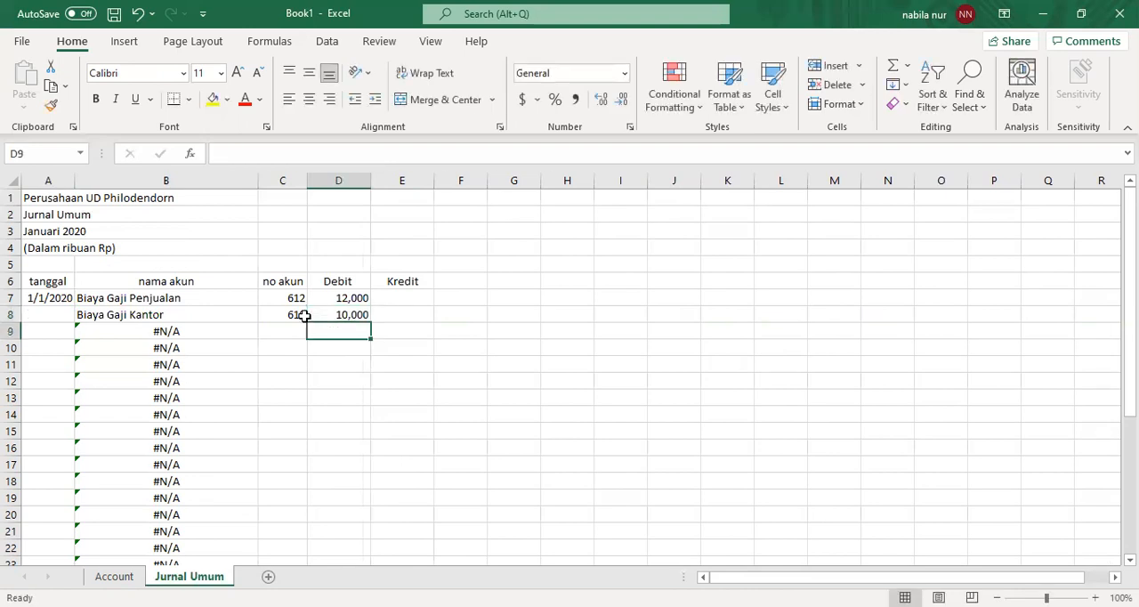
- Record the cash line with account number 110 in C9 and a credit of 22,000 in E9
key(Left)
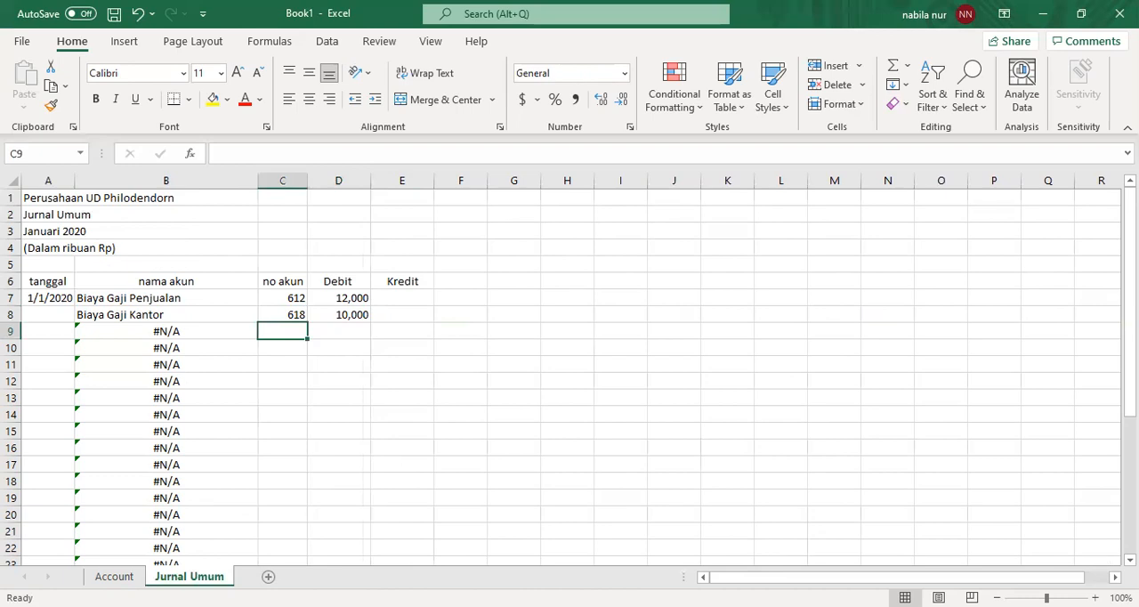
key(alt+Tab)
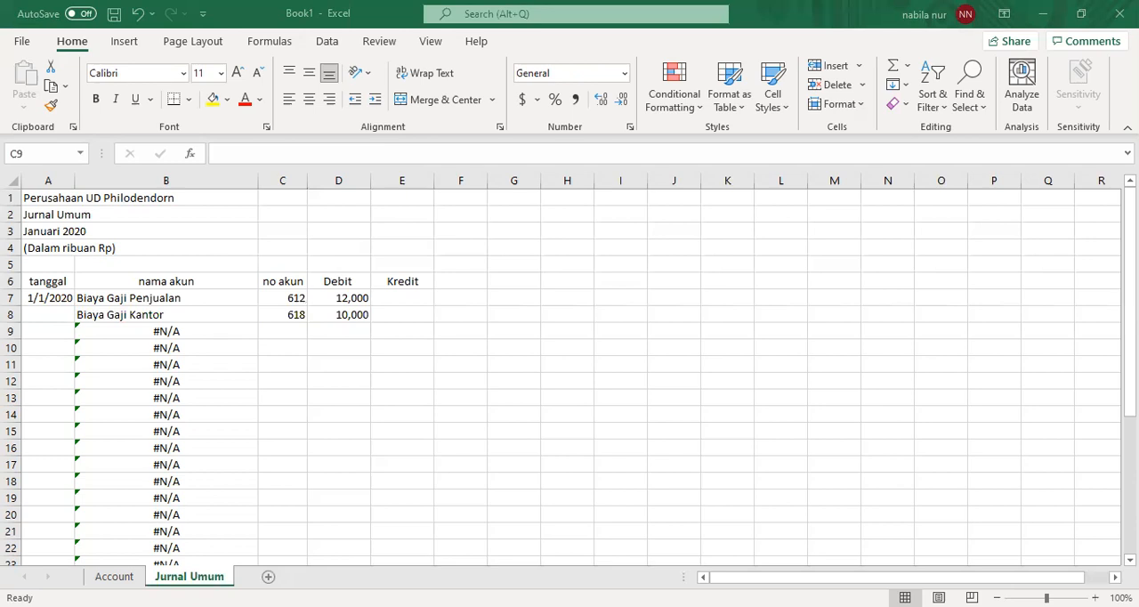
text(11)
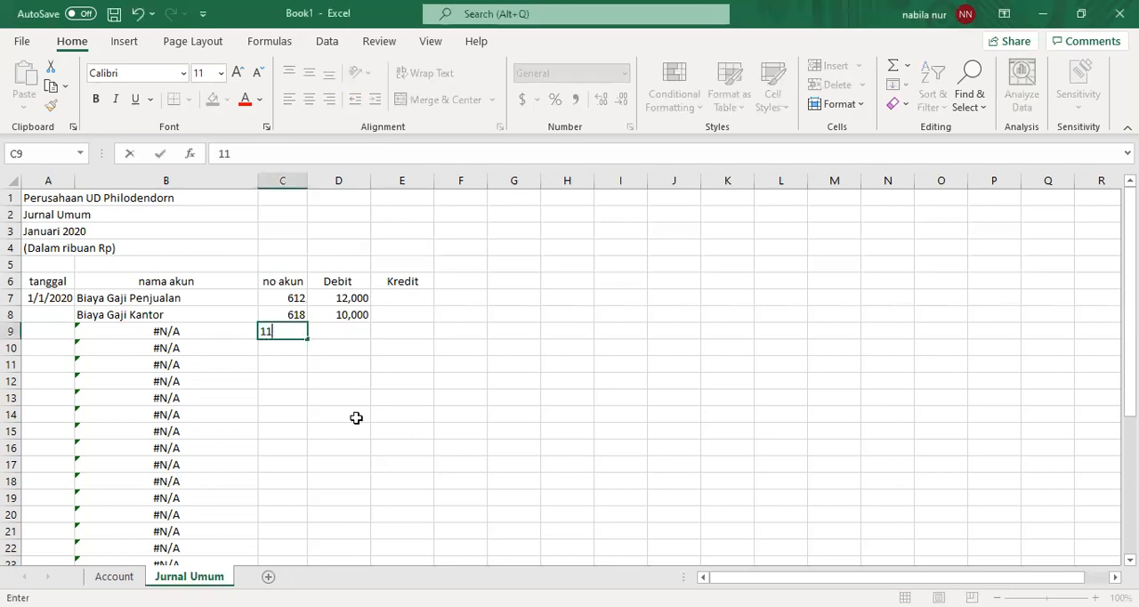
text(0)
key(Return)
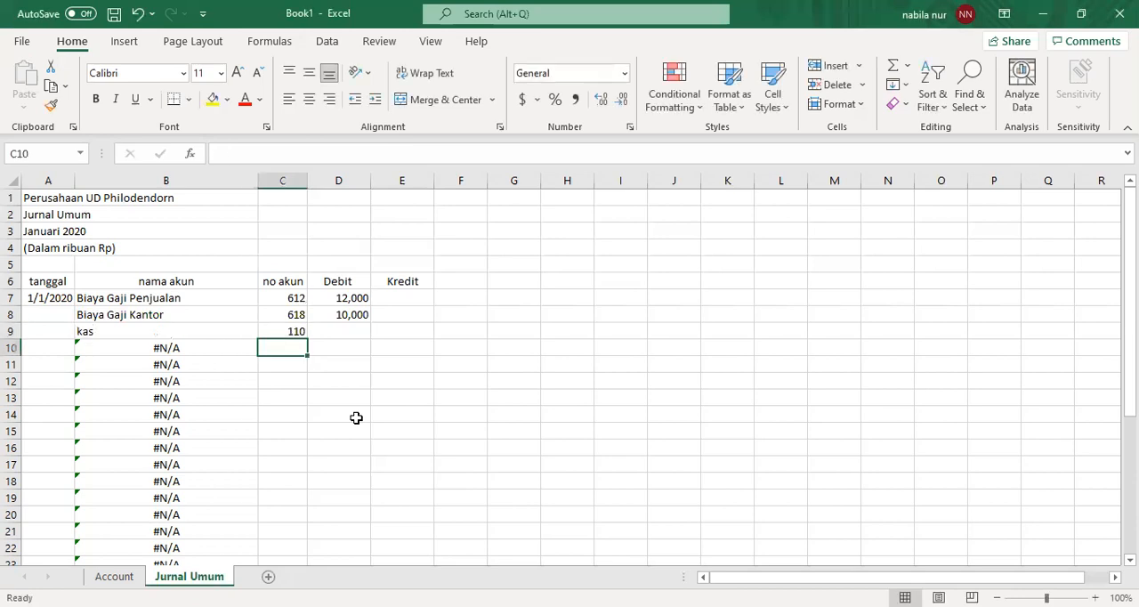
key(Up)
key(Right)
key(Right)
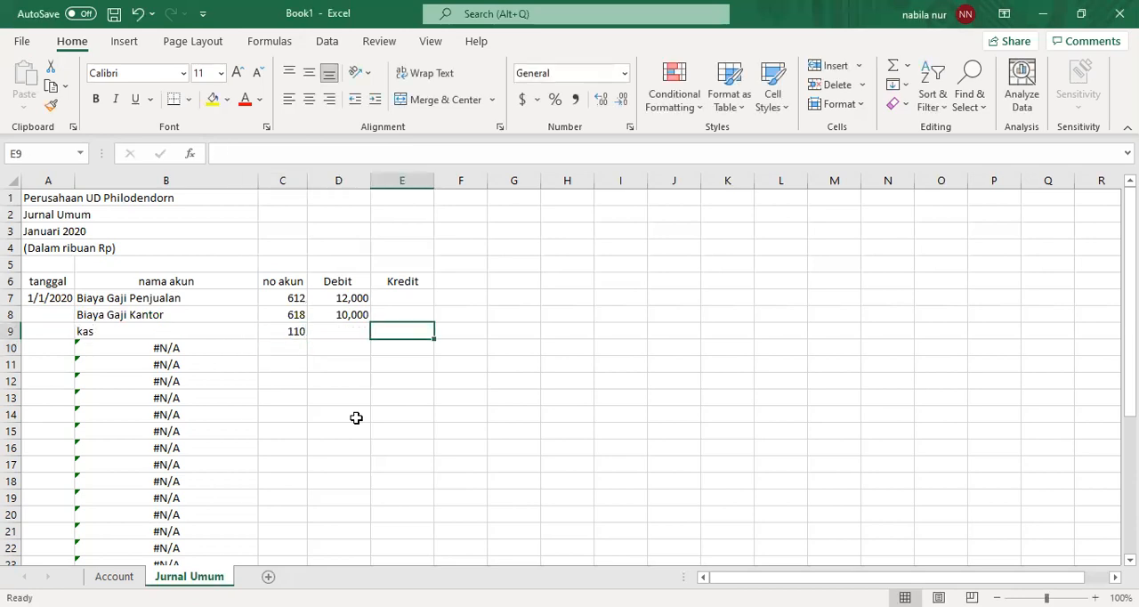
text(22,000)
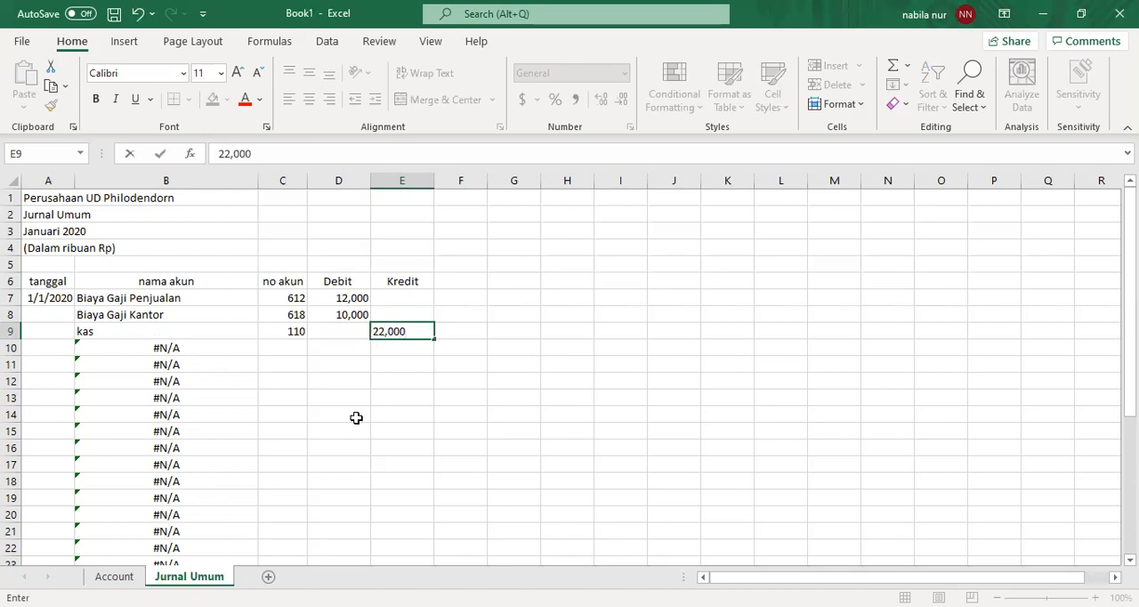
key(Return)
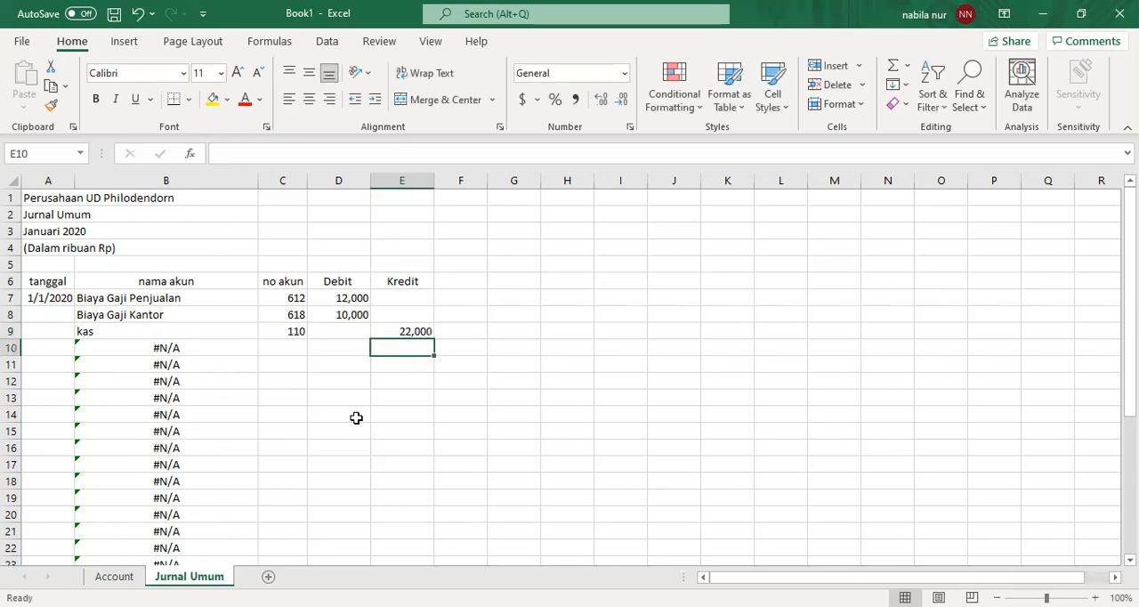
- Start the next journal entry with account number 200 in C10 and a debit of 50,000 in D10
key(Left)
key(Left)
key(Left)
key(Left)
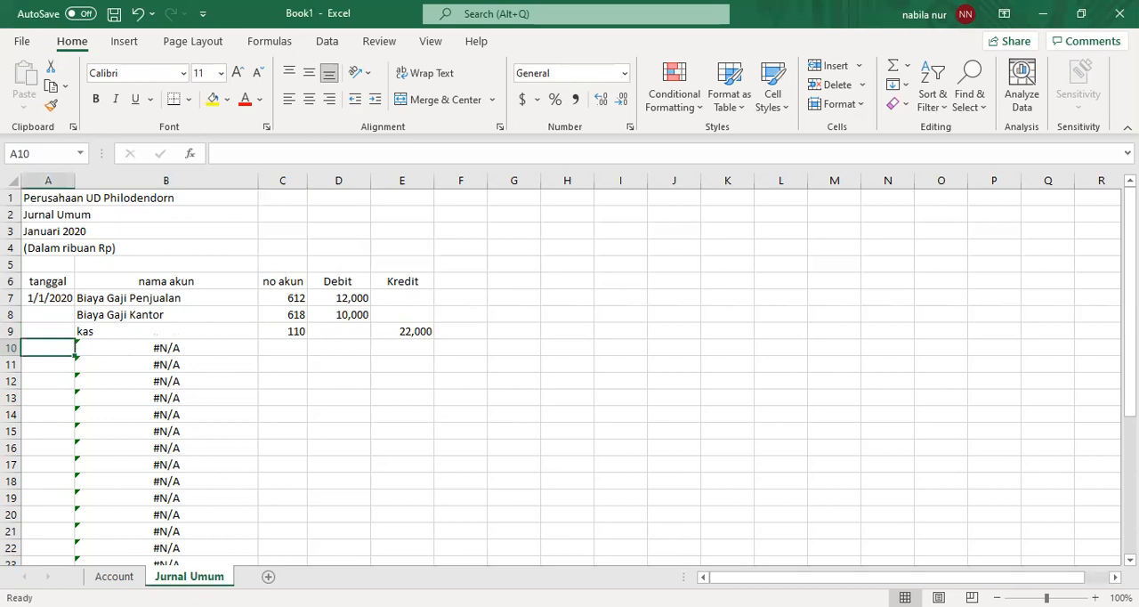
key(alt+Tab)
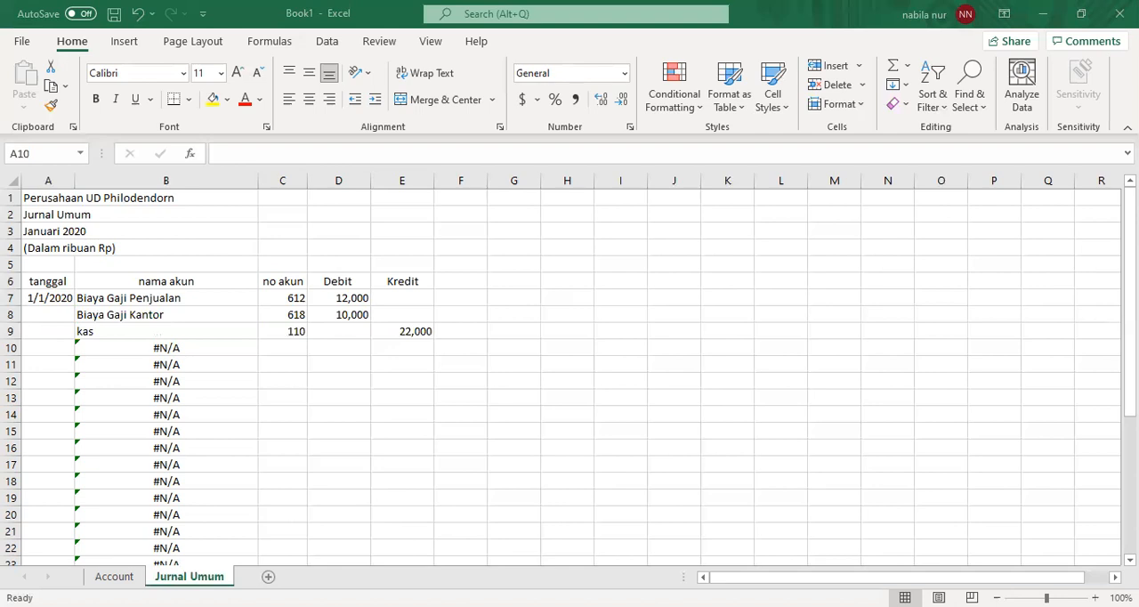
click(292, 355)
text(200)
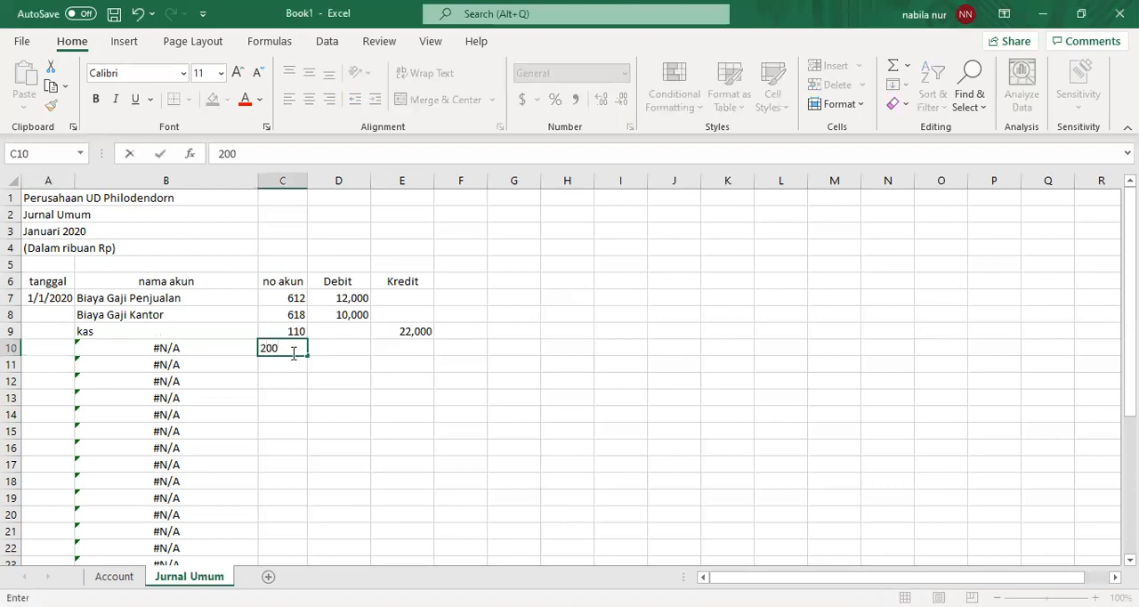
key(Return)
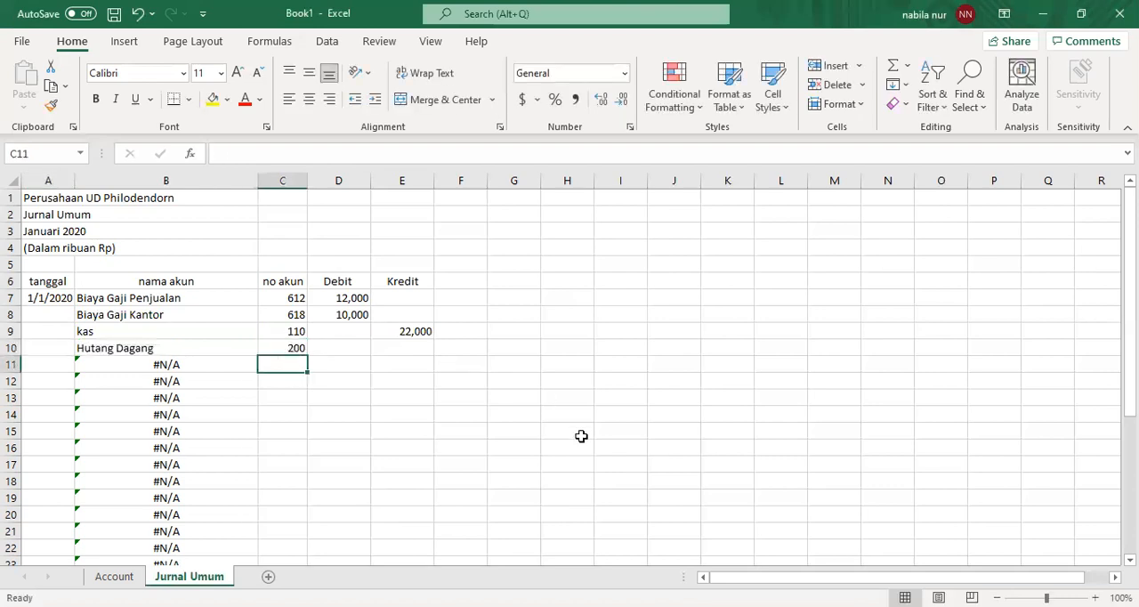
click(353, 359)
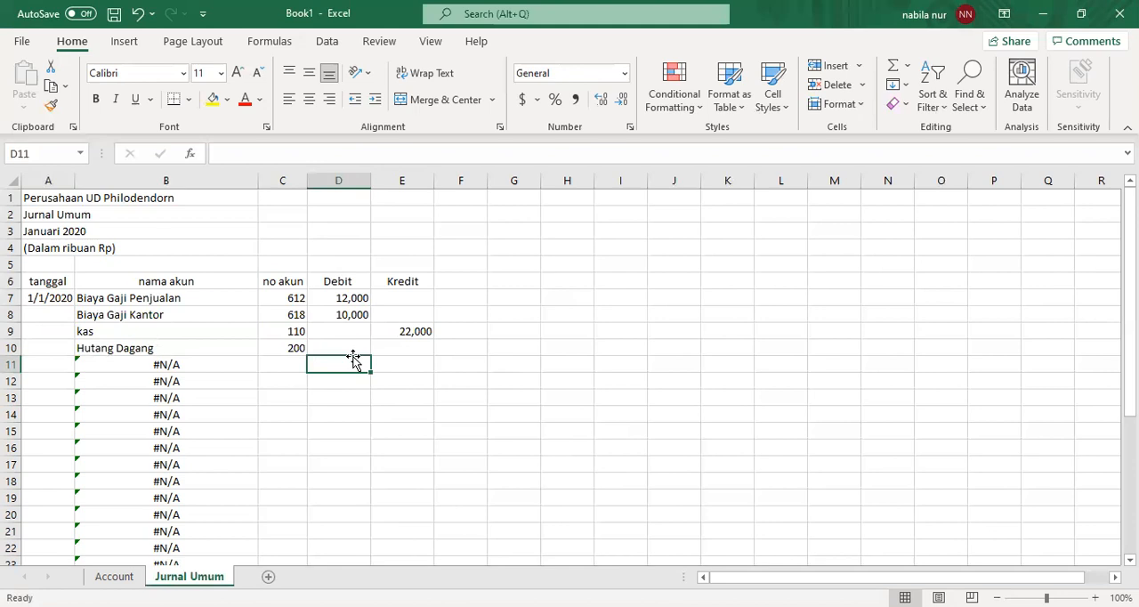
click(352, 350)
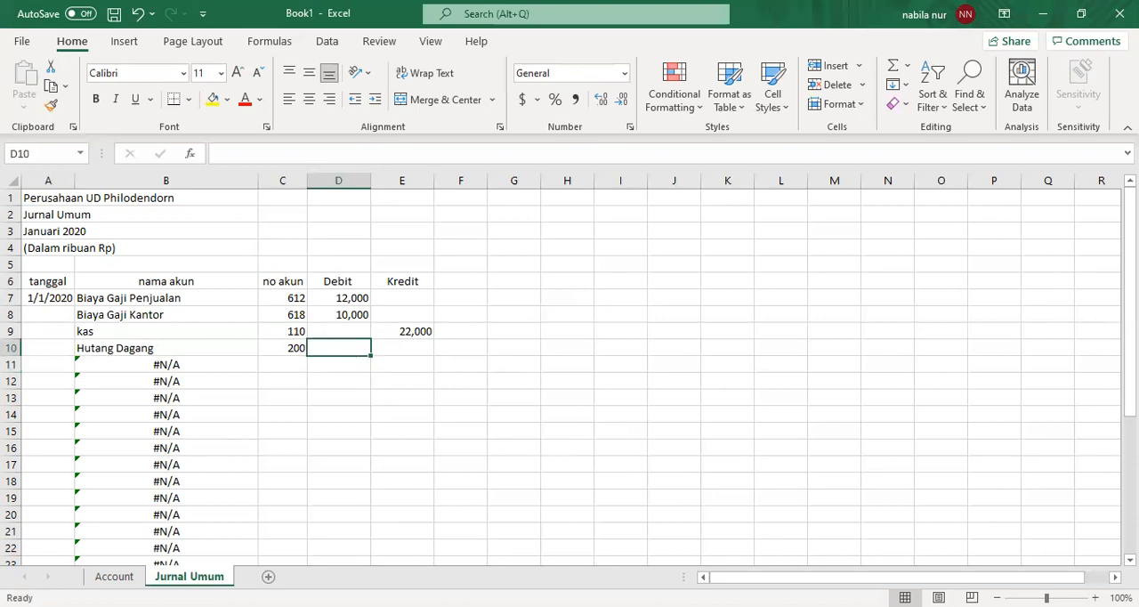
key(alt+Tab)
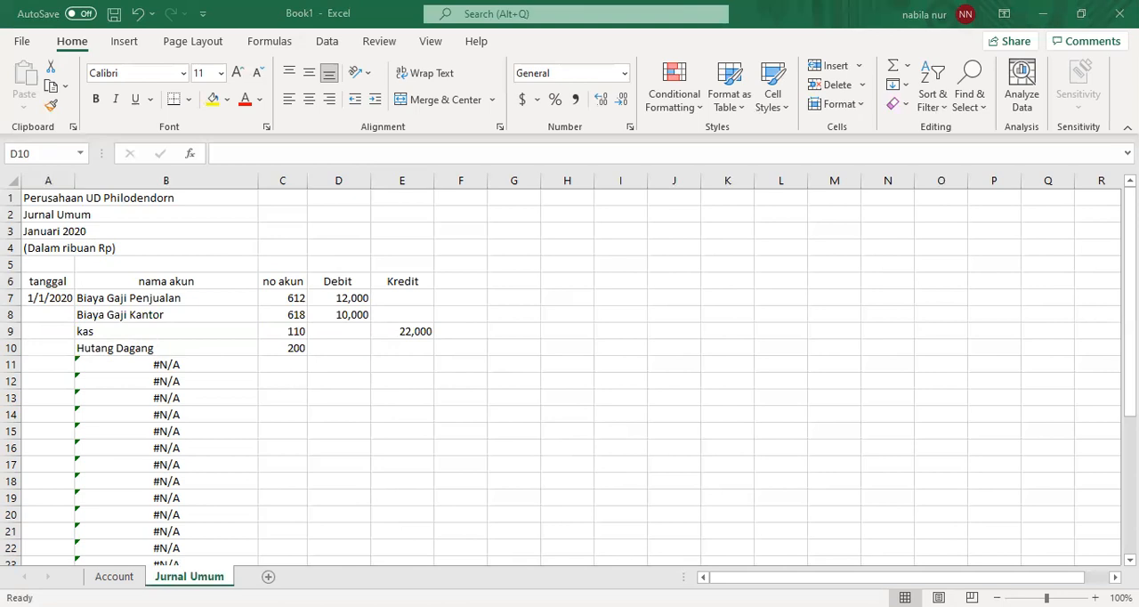
key(alt+Tab)
text(50,000)
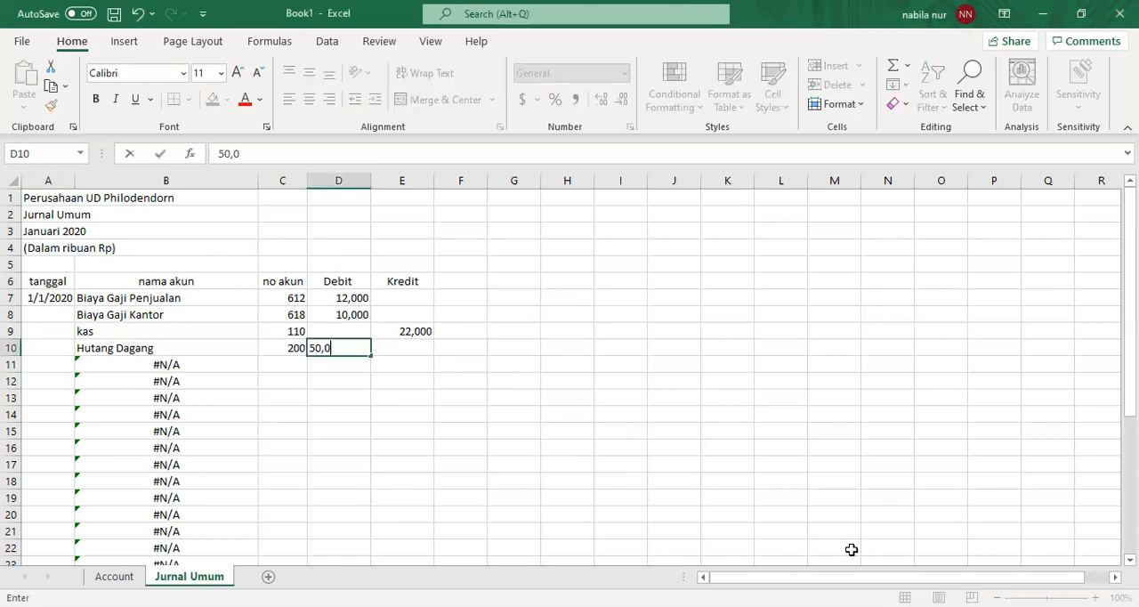
key(Return)
- Record the purchase discount line with account number 520 in C11 and a credit of 1,000 in E11
key(Left)
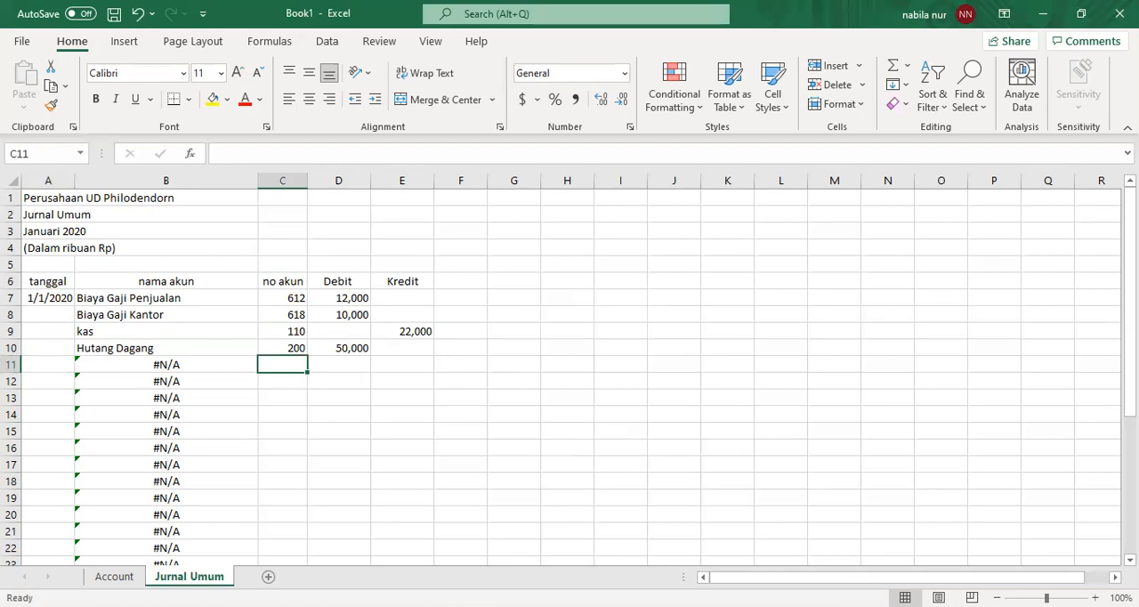
key(alt+Tab)
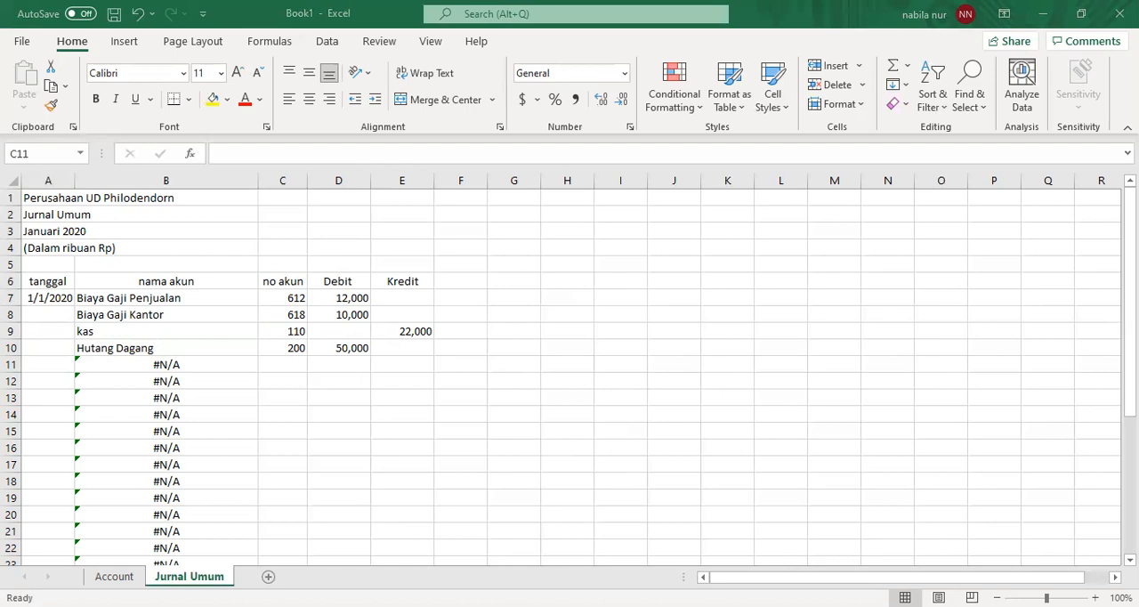
key(alt+Tab)
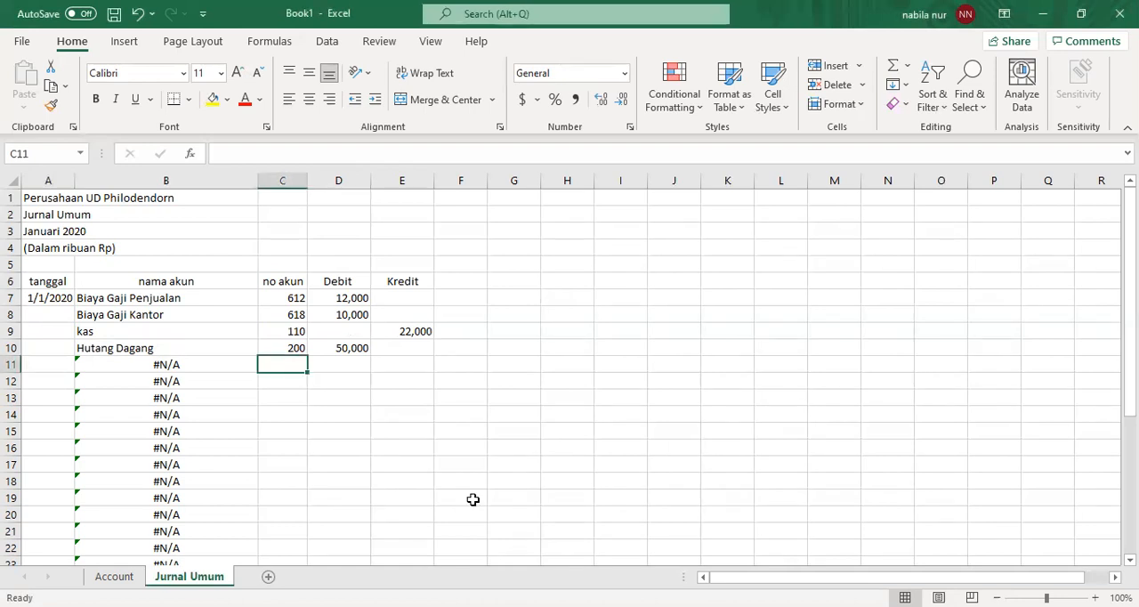
text(520)
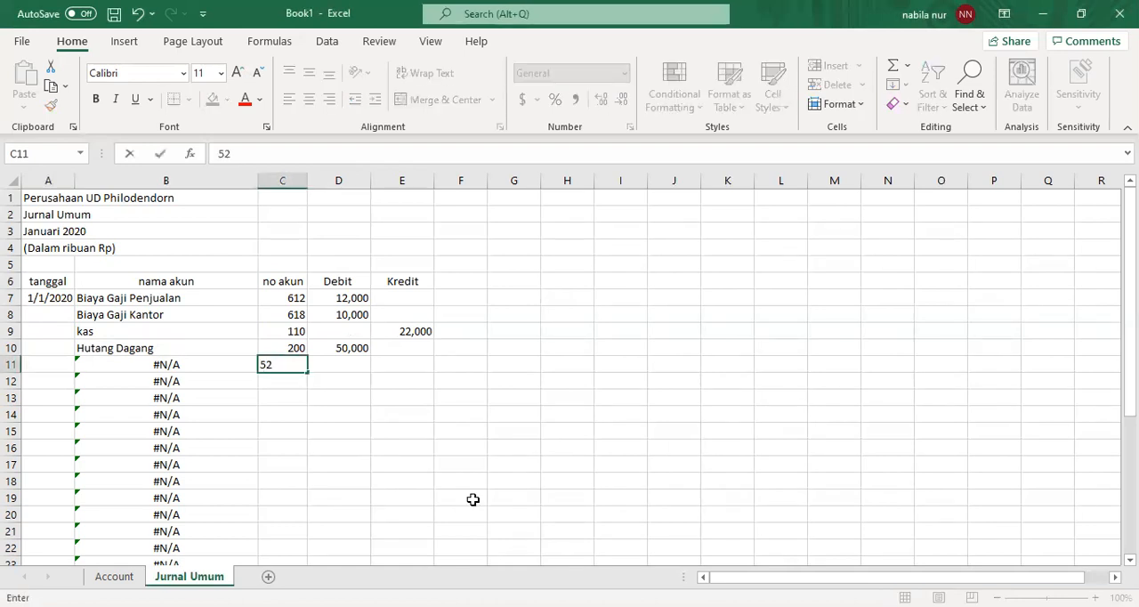
key(Return)
key(Up)
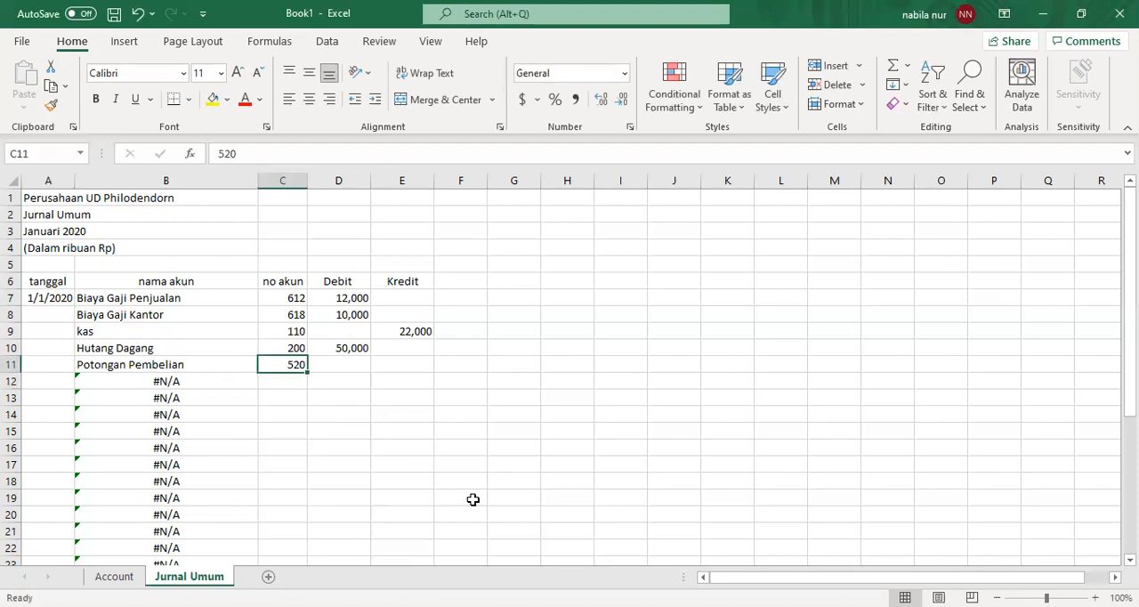
key(Right)
key(Right)
text(1,000)
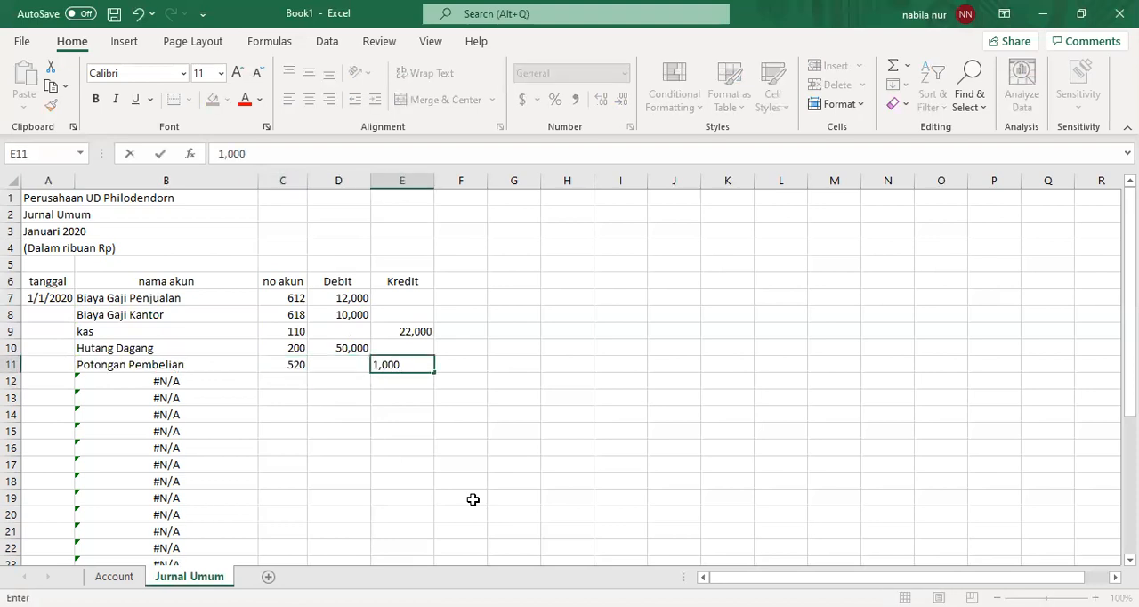
key(Return)
- Record the cash line with account number 110 in C12 and a credit of 49,000 in E12
key(Left)
key(Left)
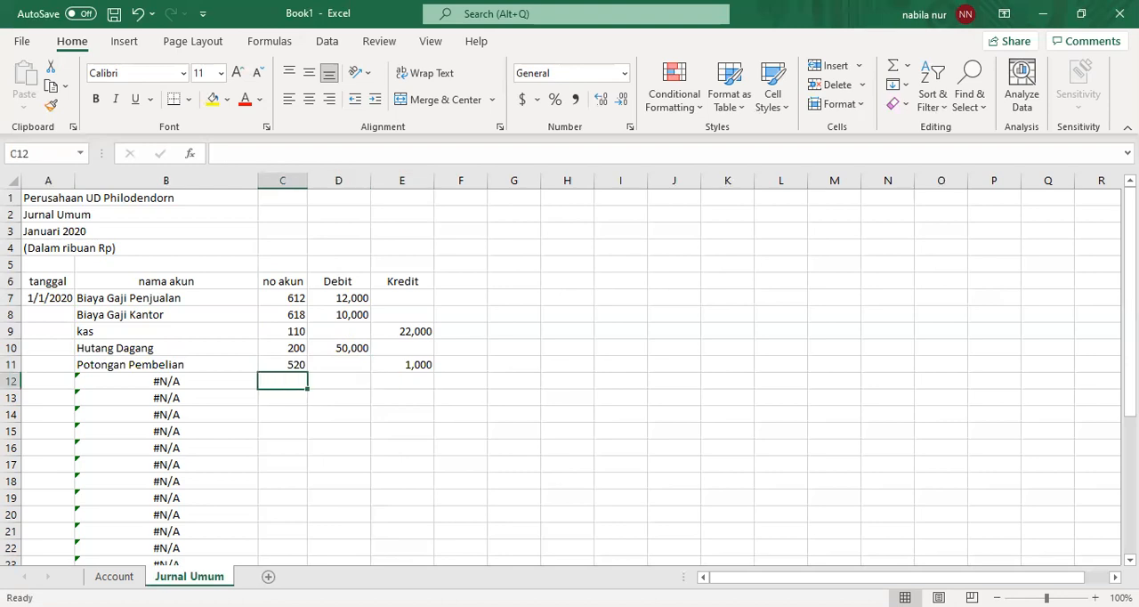
key(alt+Tab)
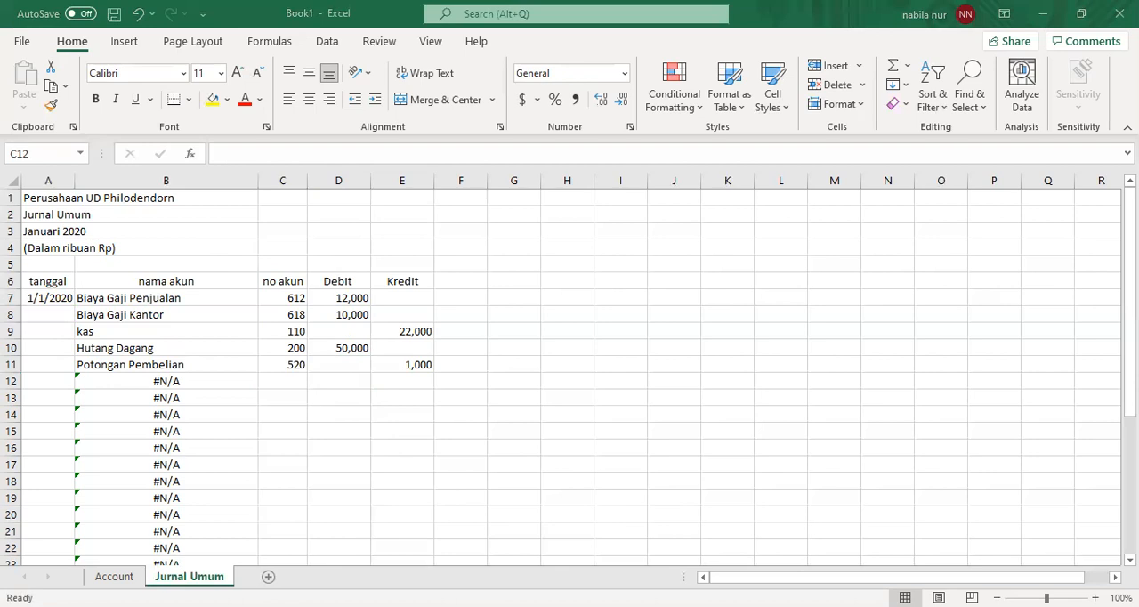
key(alt+Tab)
text(KAS)
key(BackSpace)
key(BackSpace)
key(BackSpace)
text(110)
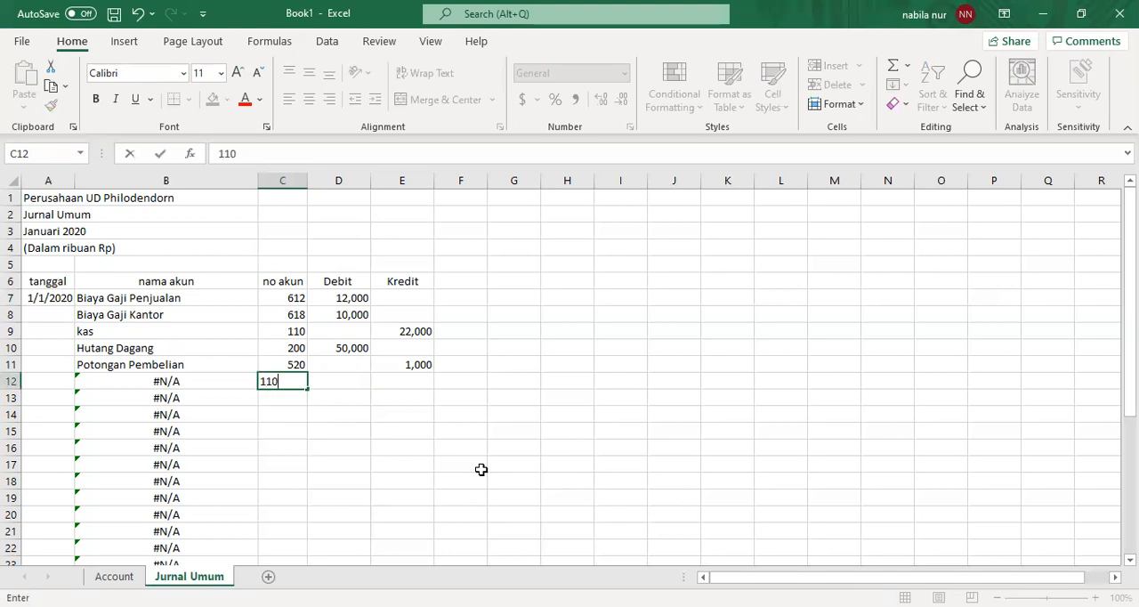
key(Return)
key(Up)
key(Right)
key(Right)
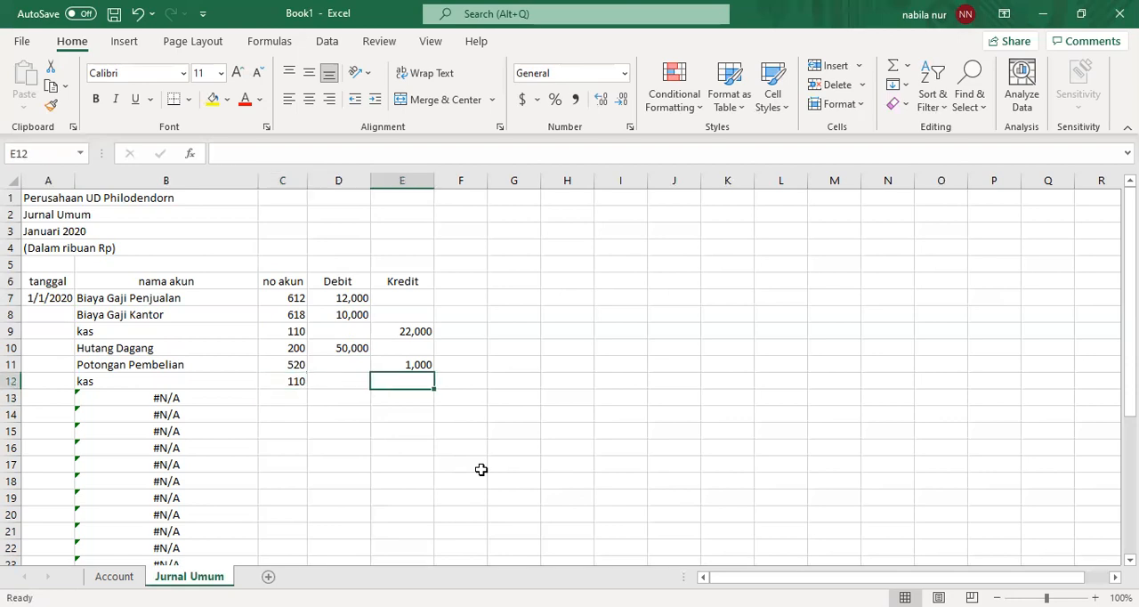
text(49,000)
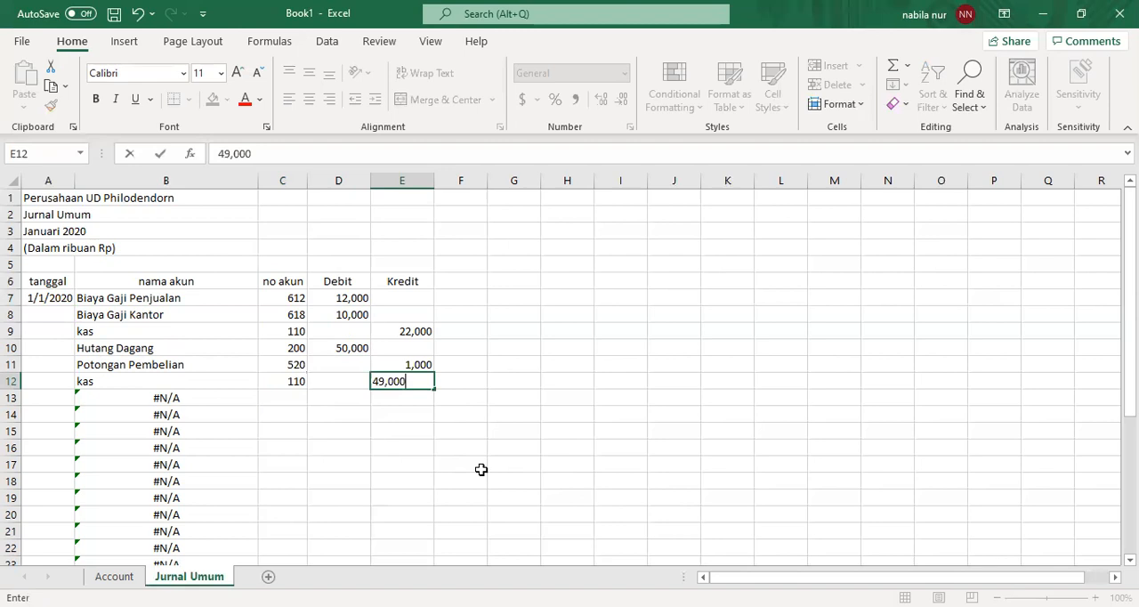
key(Return)
- Date the accounts payable payment entry 1/1/2020 in A10
key(Left)
key(Left)
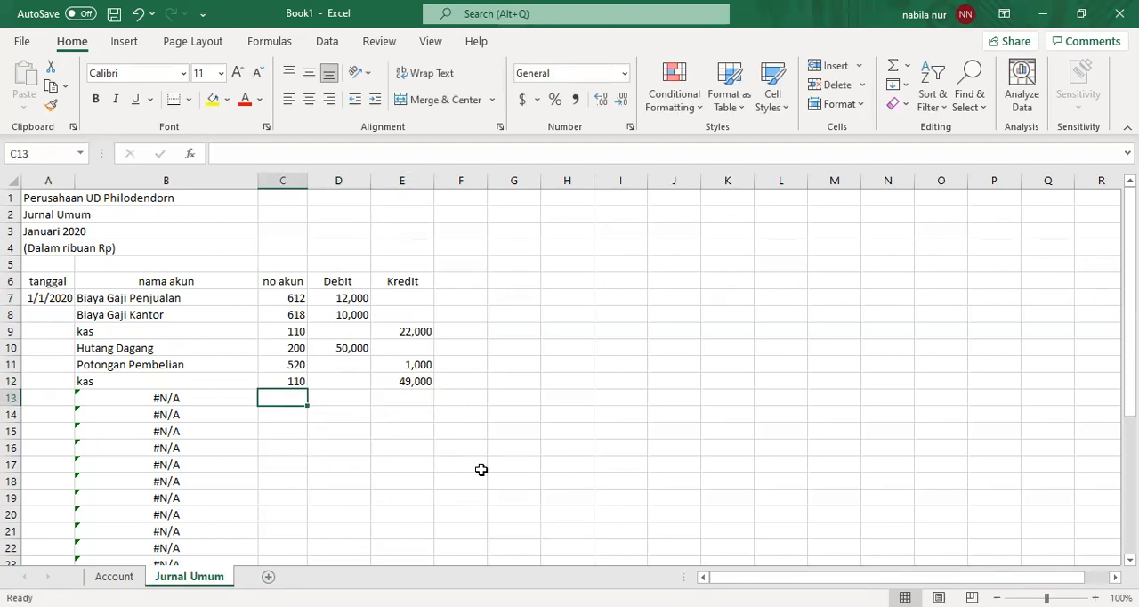
key(Left)
key(Left)
key(Up)
key(Up)
key(Up)
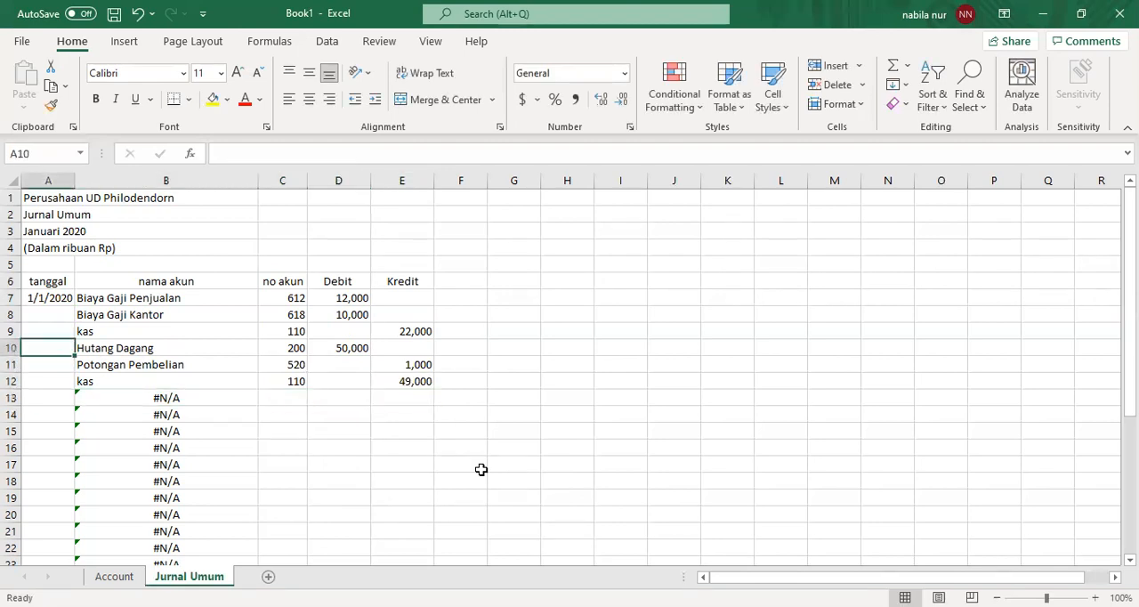
text(1/1/2)
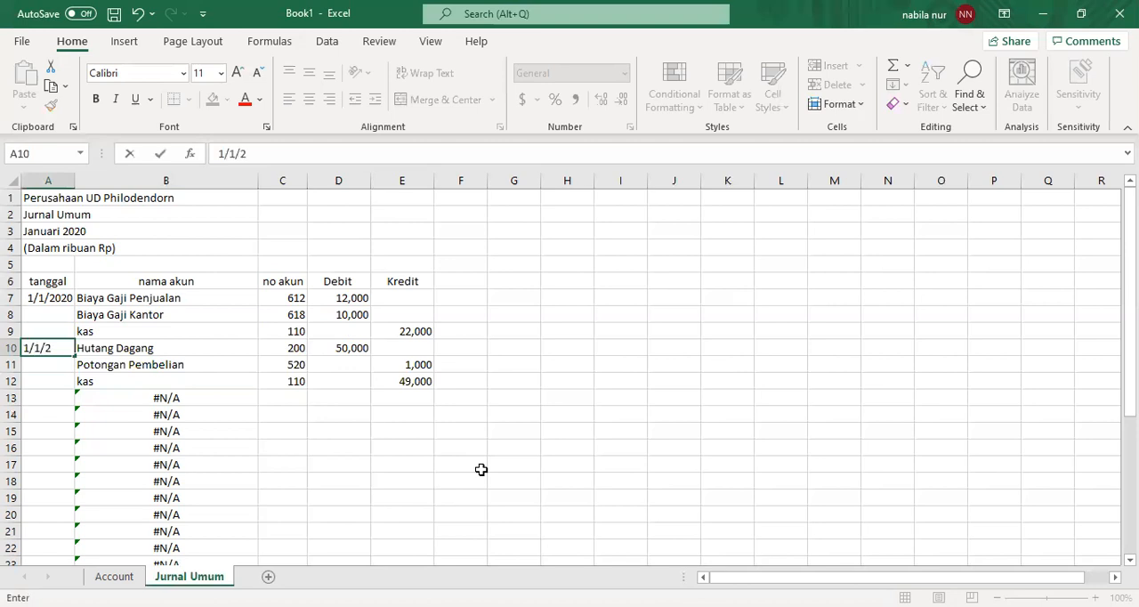
text(020)
key(Return)
key(Return)
key(Return)
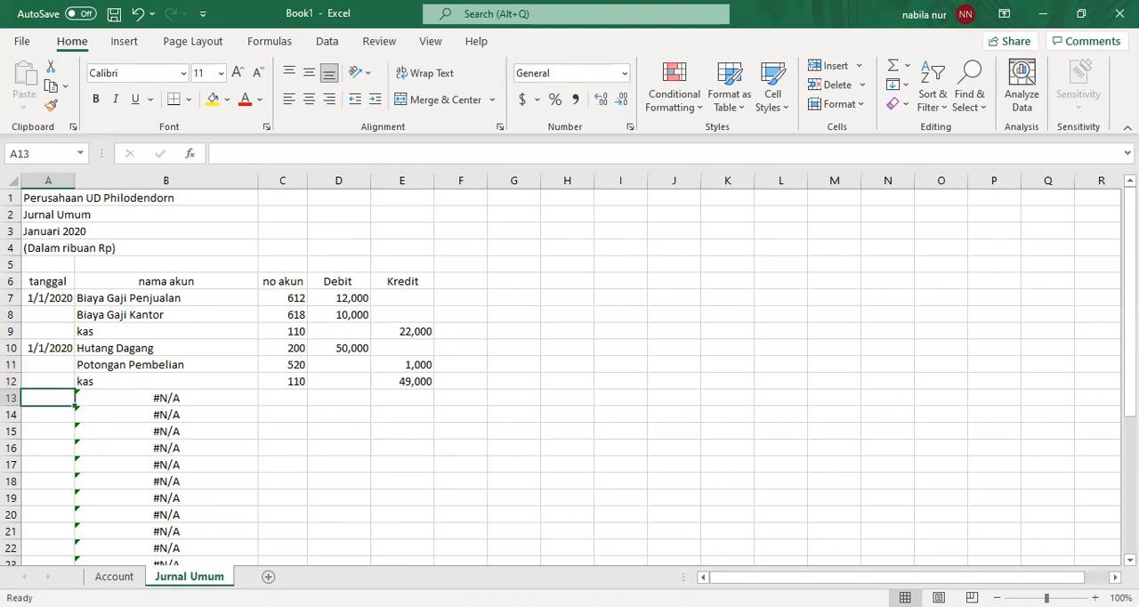
- Start the next journal entry with the date 2/1/2020 in A13
key(alt+Tab)
text(2/1/2020)
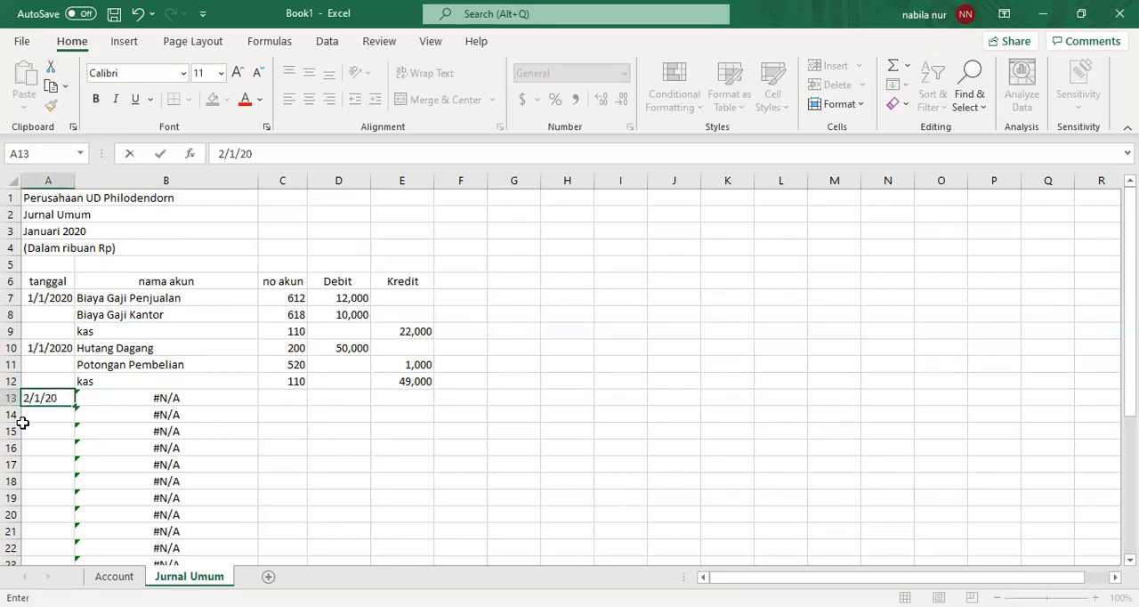
key(Tab)
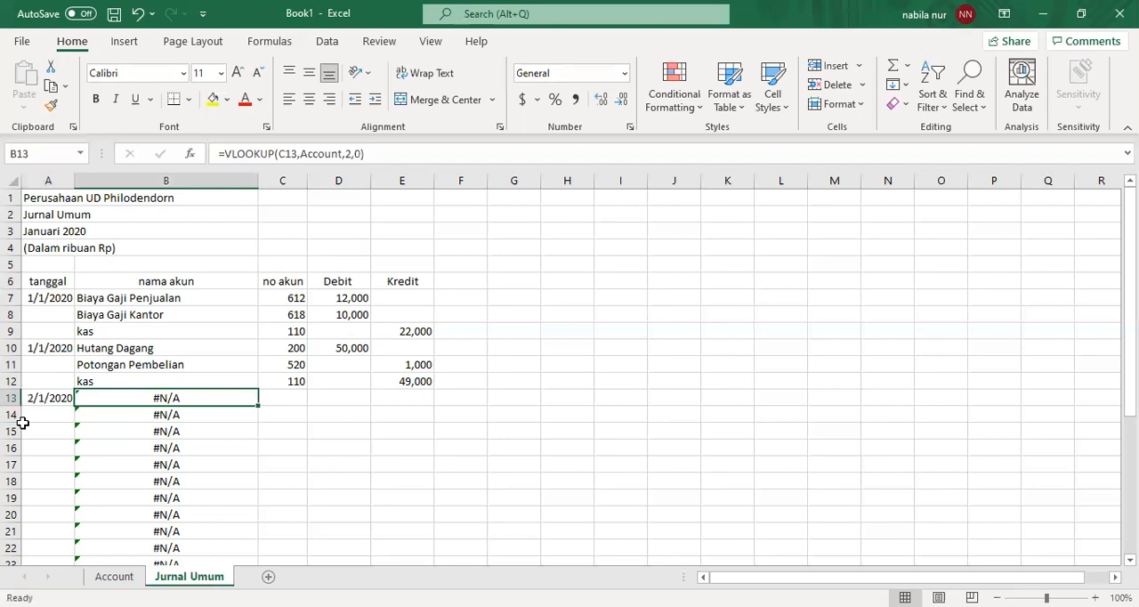
- Look up the purchases account on the Account sheet and enter its number 500 in C13 of Jurnal Umum
key(Tab)
click(114, 577)
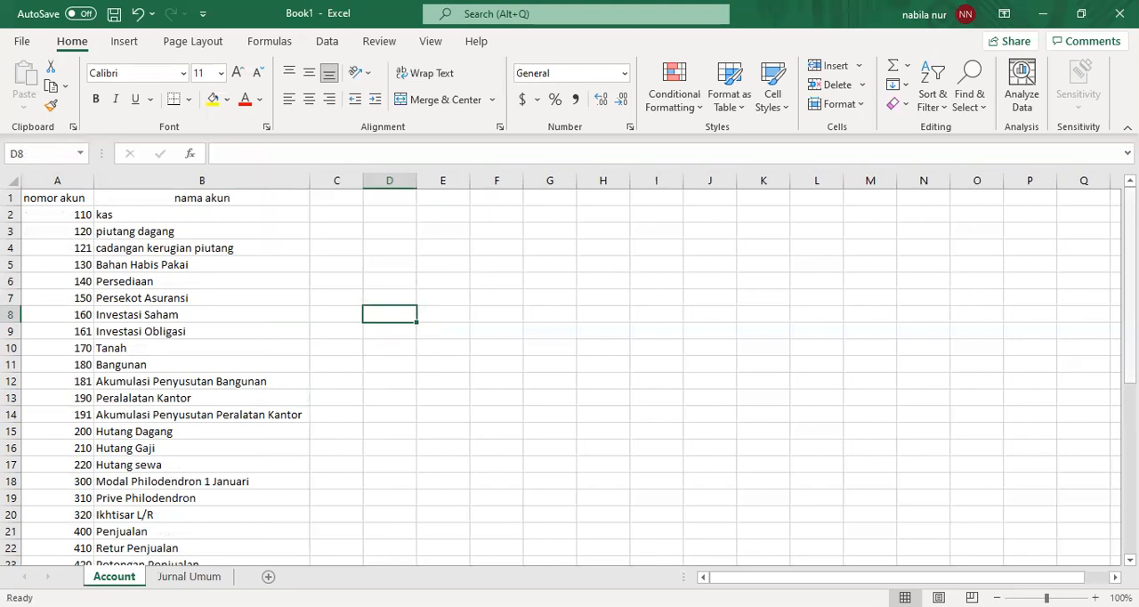
scroll(569, 373, down, 2)
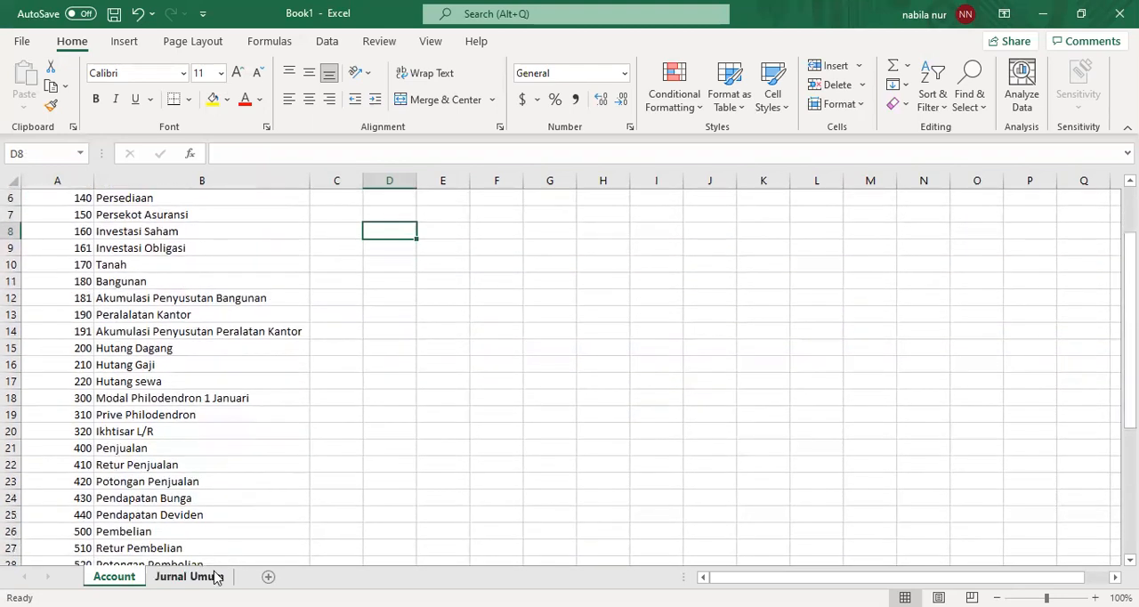
click(215, 578)
text(500)
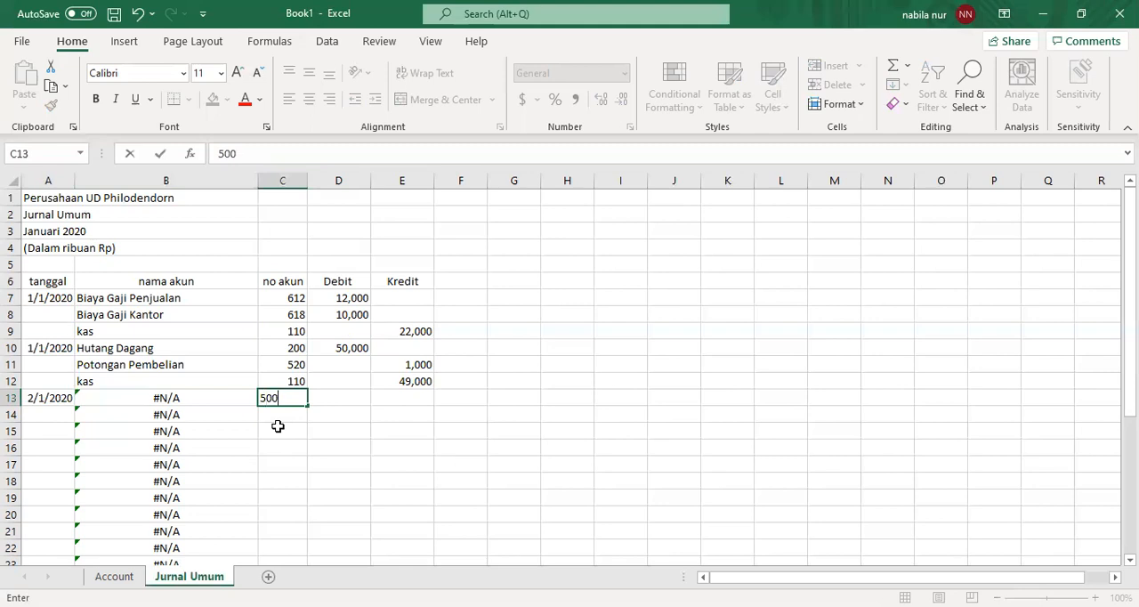
key(Return)
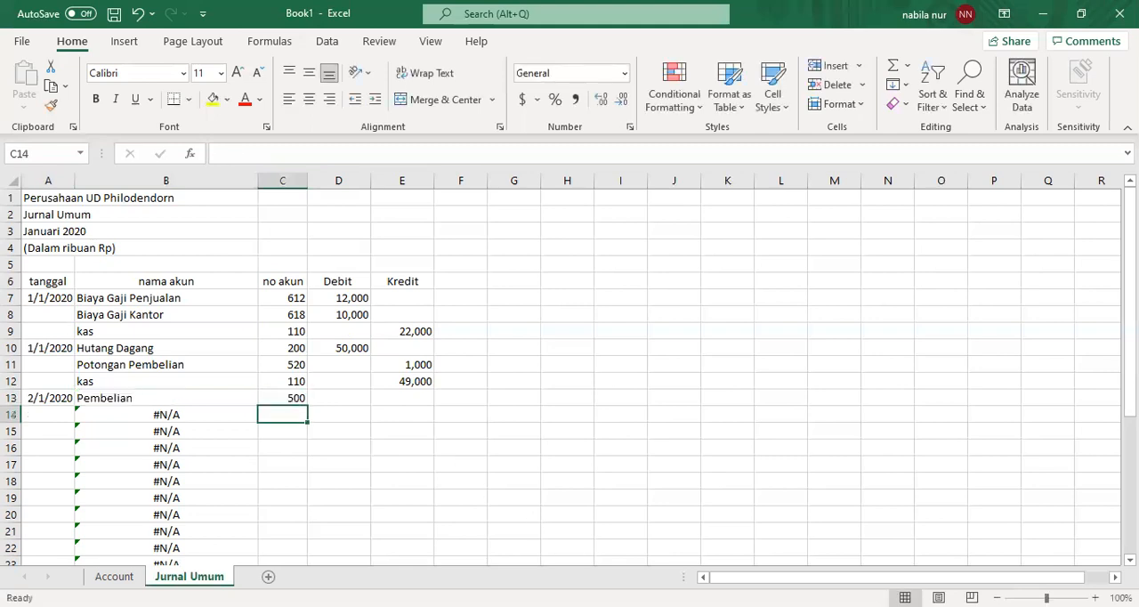
- Enter a debit of 250,000 in D13 for the purchases line
key(alt+Tab)
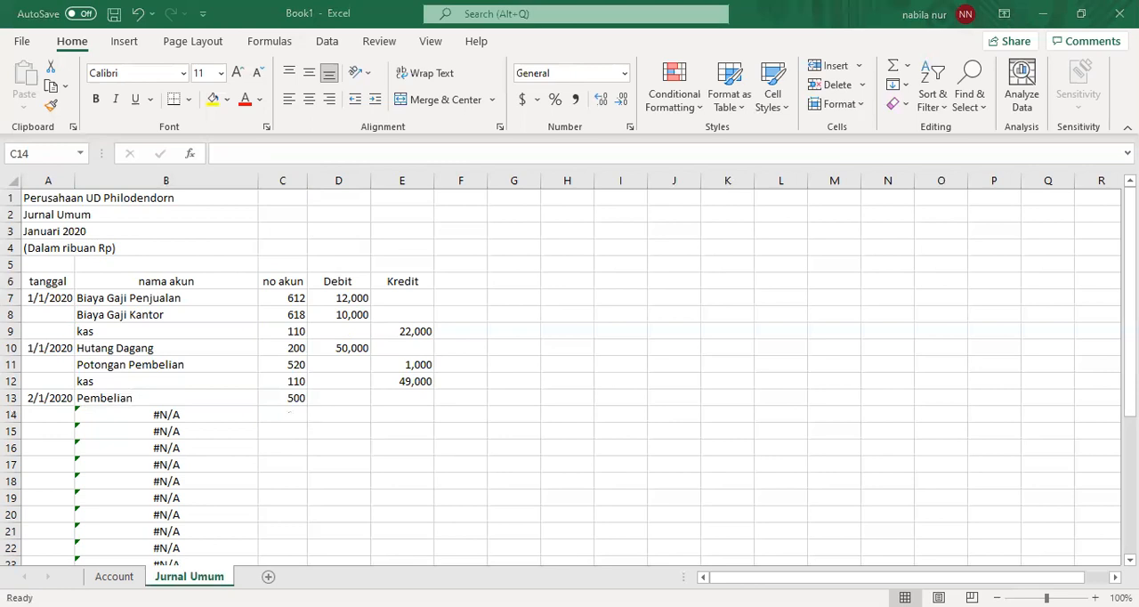
click(320, 403)
text(25)
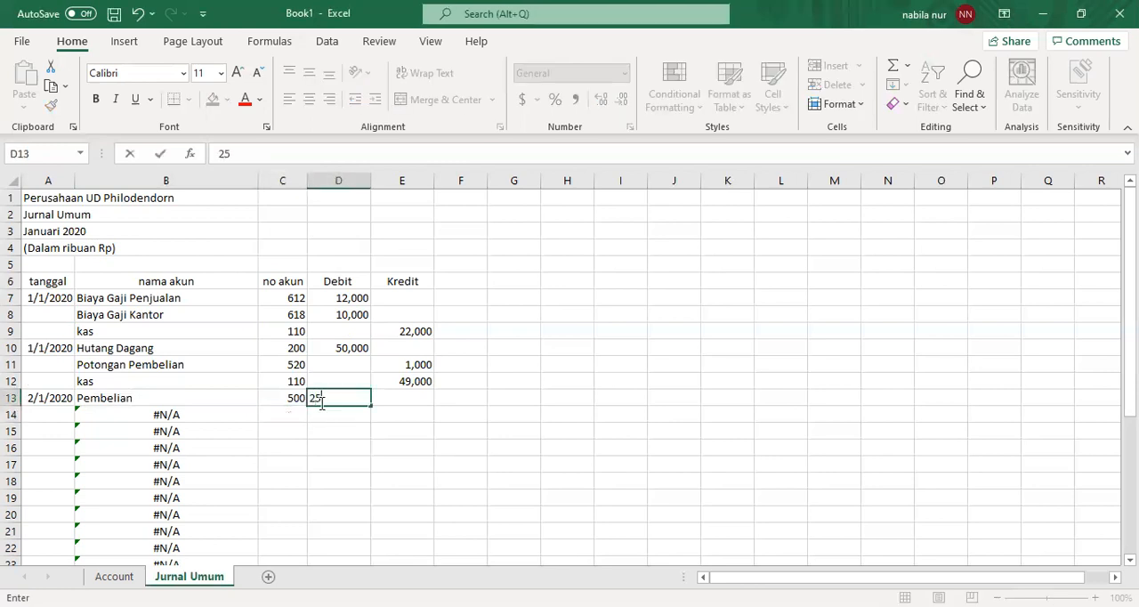
text(0,000)
key(Return)
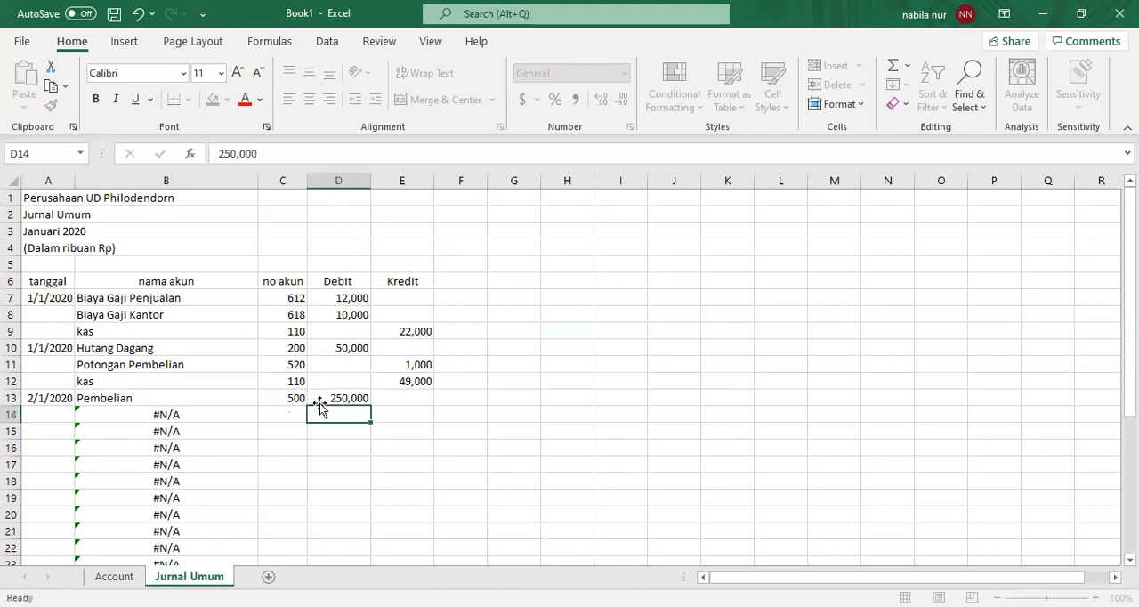
- Record the accounts payable line with account number 200 in C14 and a credit of 250,000 in E14
key(Left)
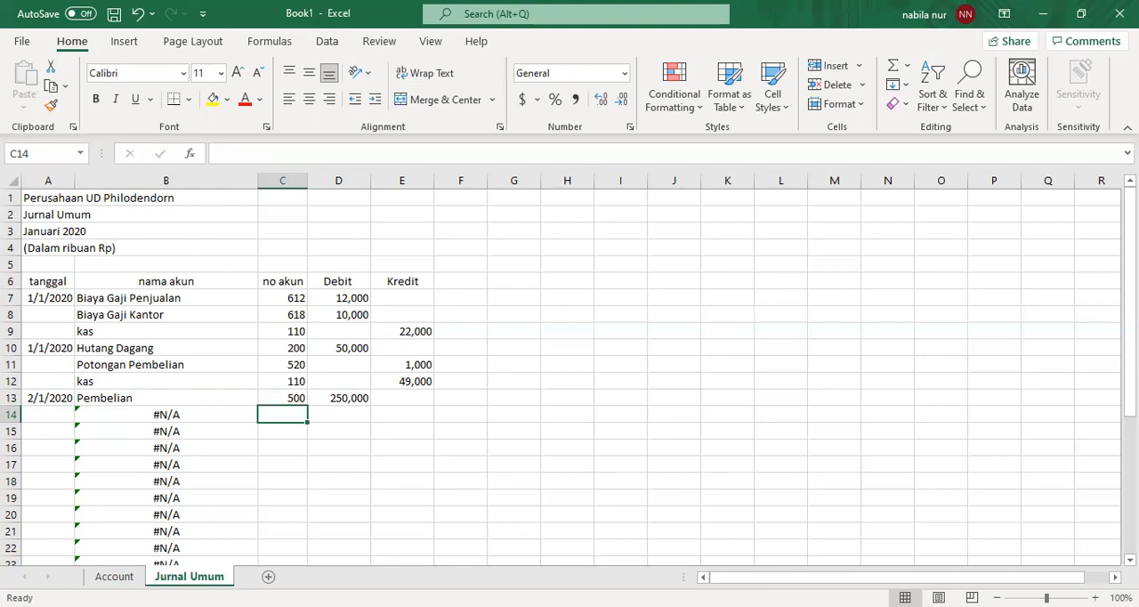
key(alt+Tab)
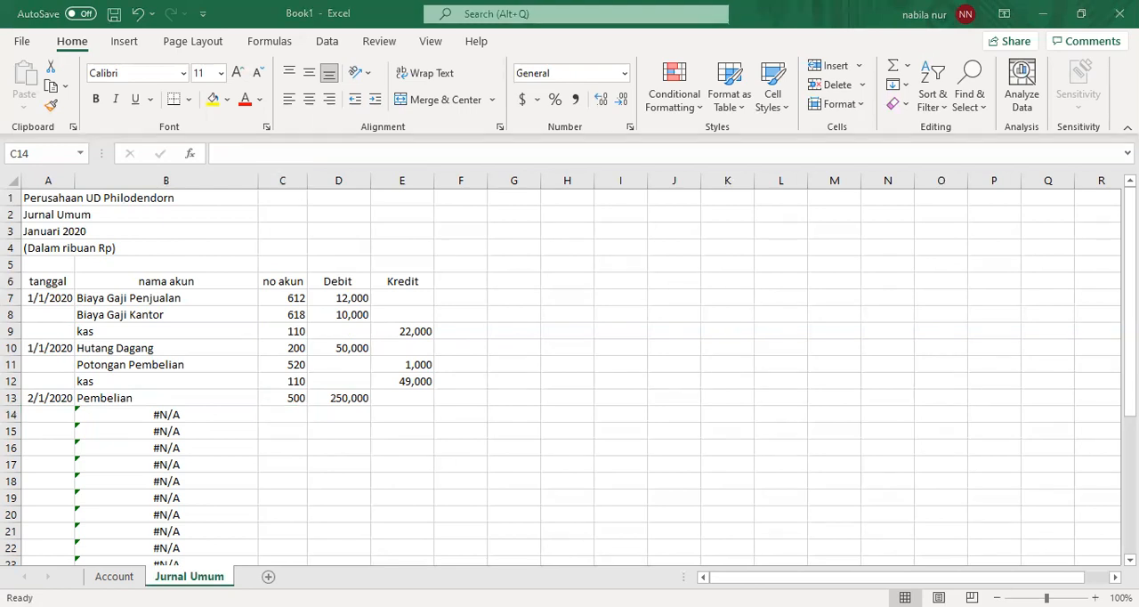
click(296, 415)
text(200)
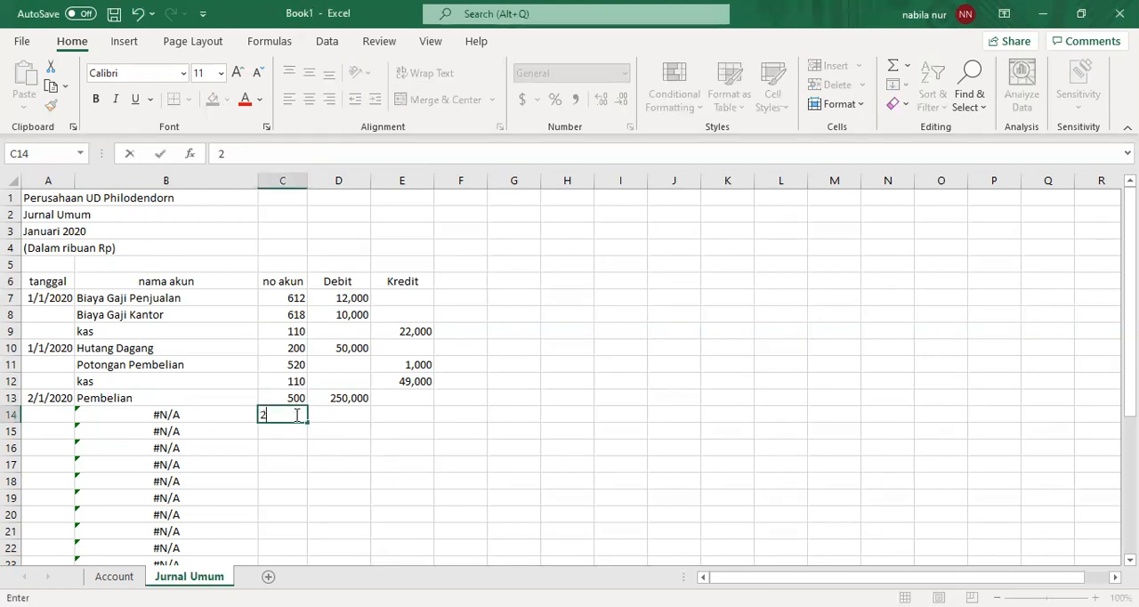
click(295, 415)
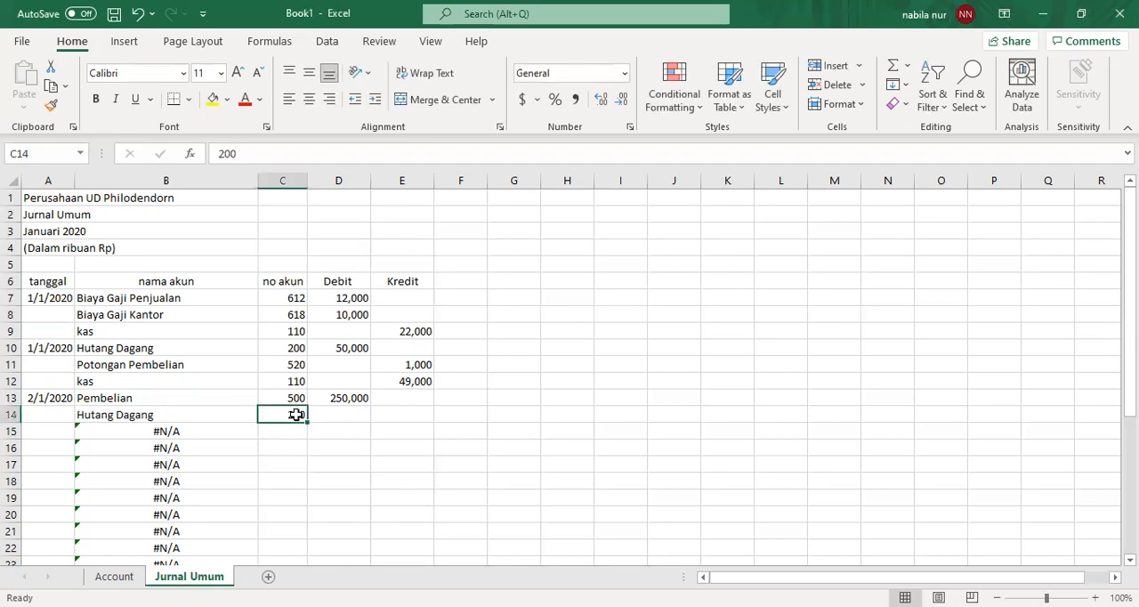
key(Tab)
key(Tab)
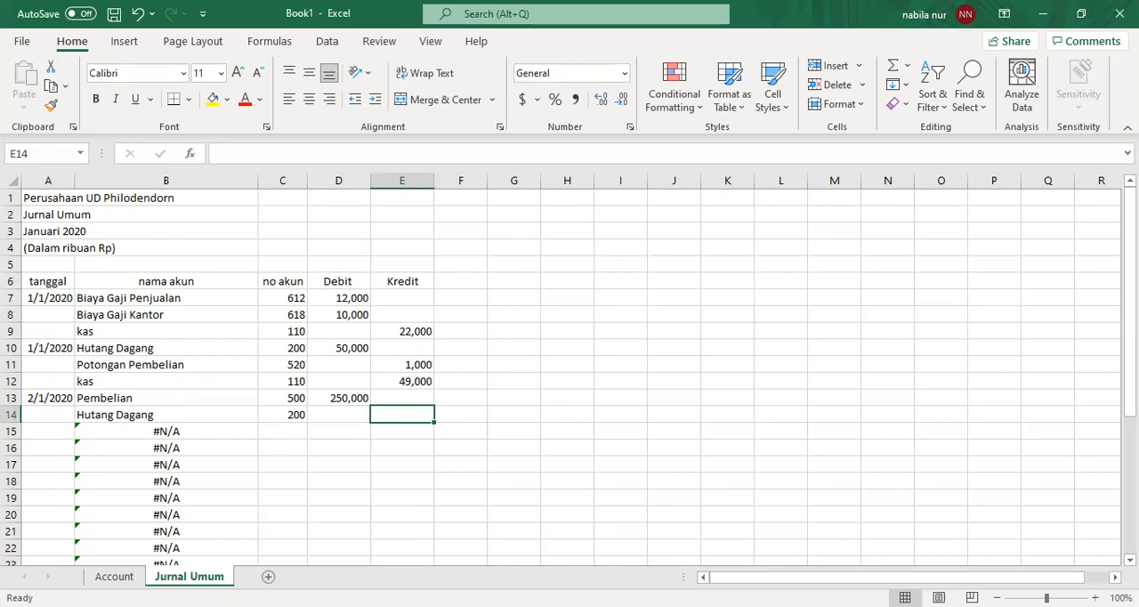
key(alt+Tab)
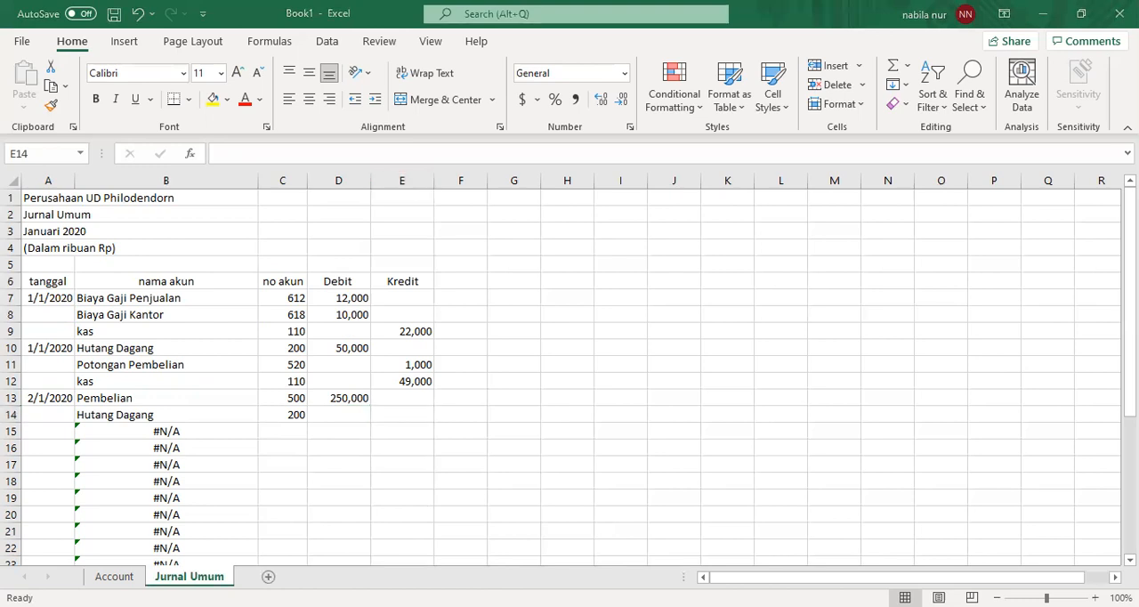
key(alt+Tab)
text(250,000)
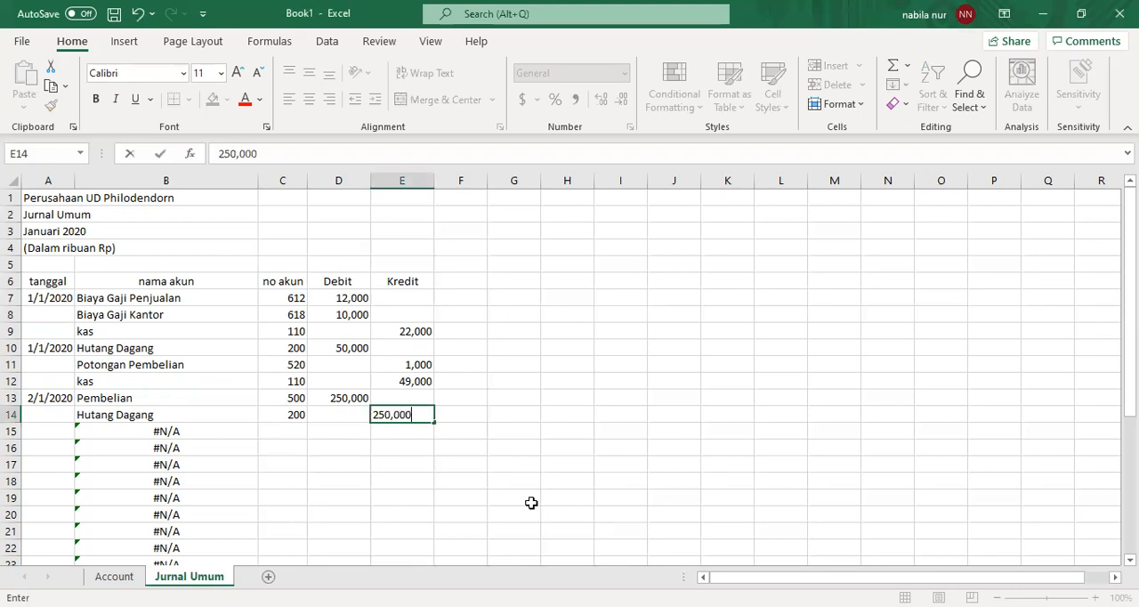
key(Return)
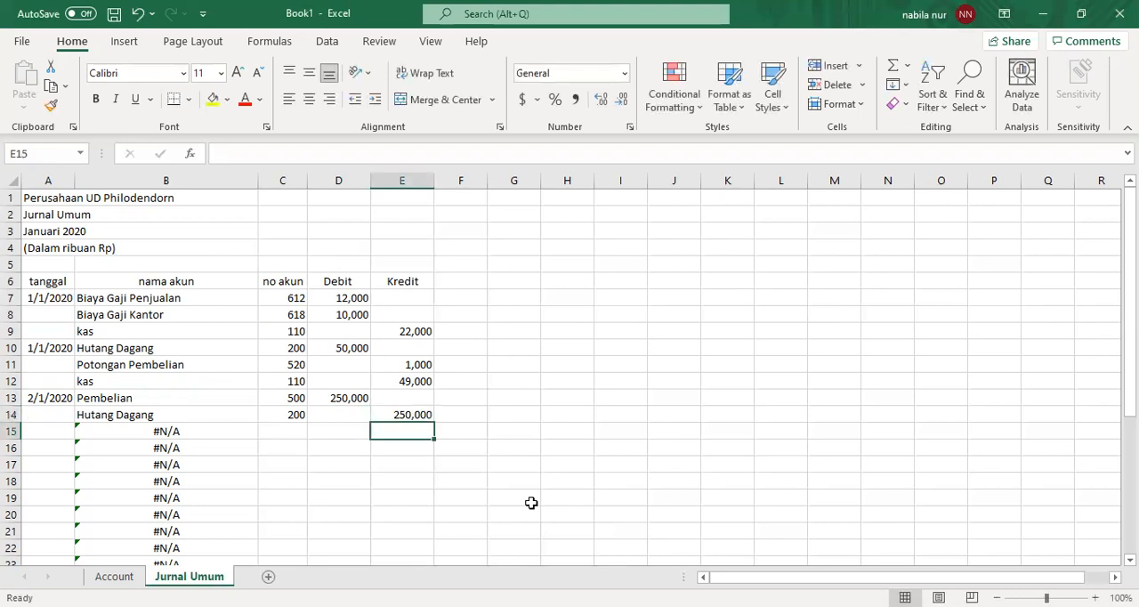
- Enter the date 3/1/2020 in A15 for the next journal entry
key(Left)
key(Left)
key(Left)
key(Left)
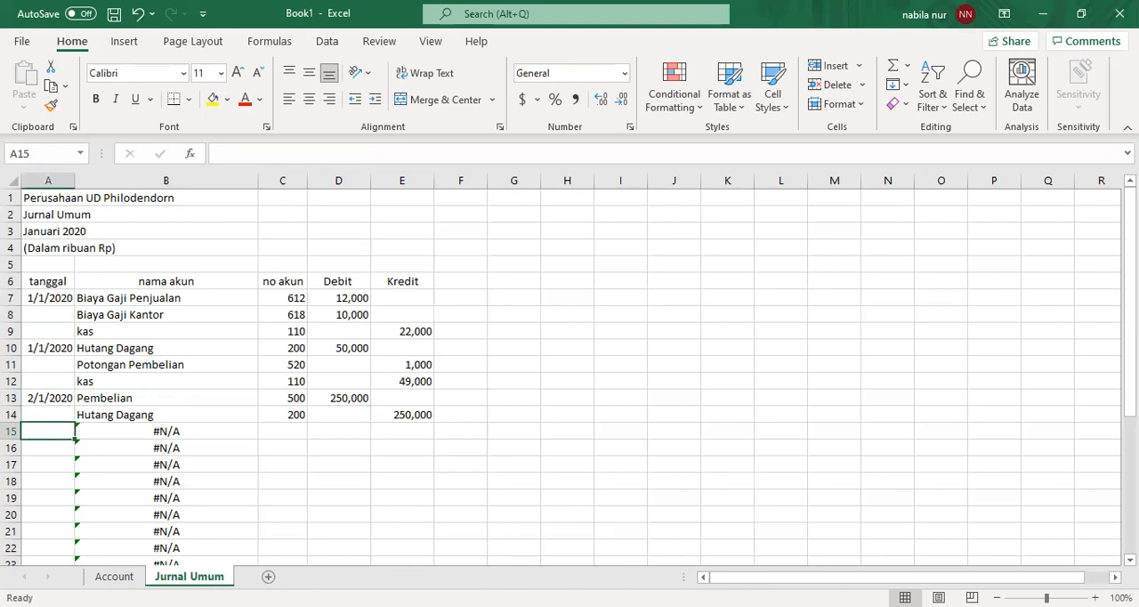
key(alt+Tab)
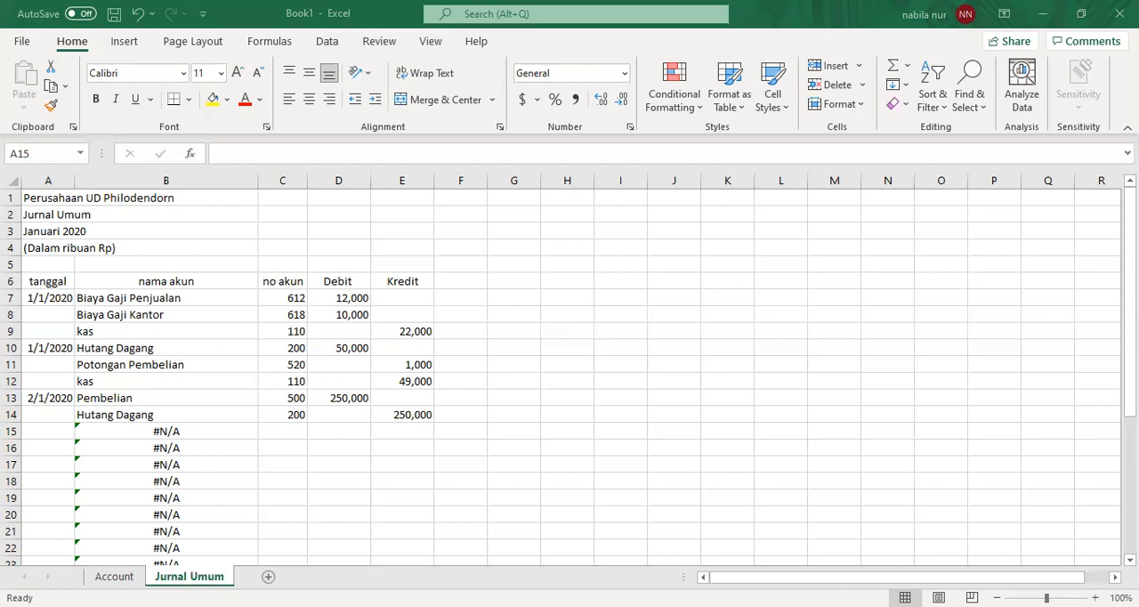
click(275, 431)
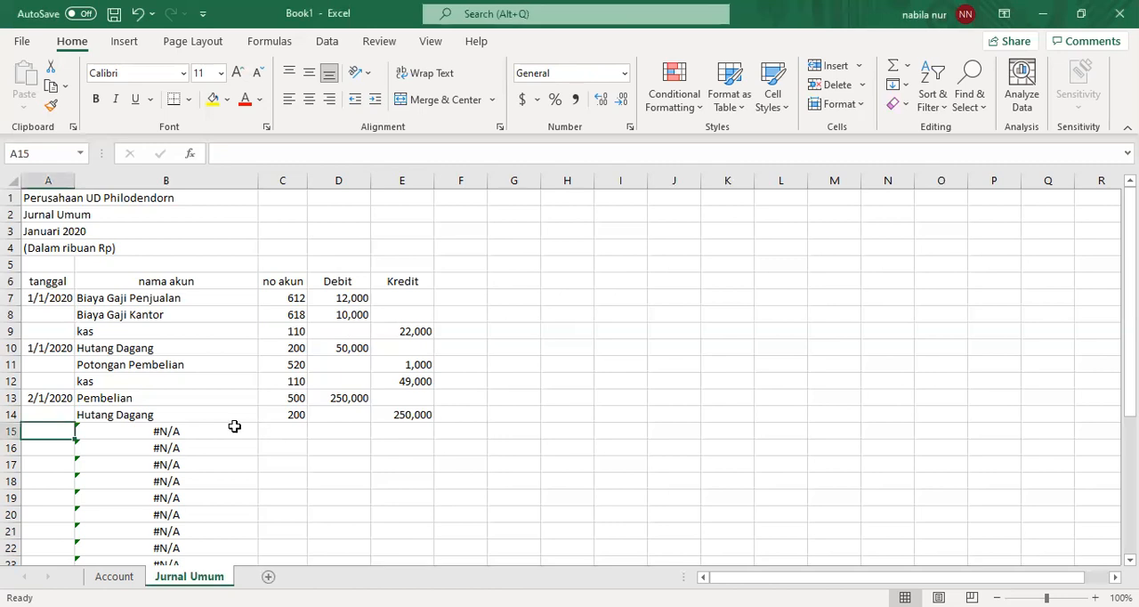
text(3/1/2020)
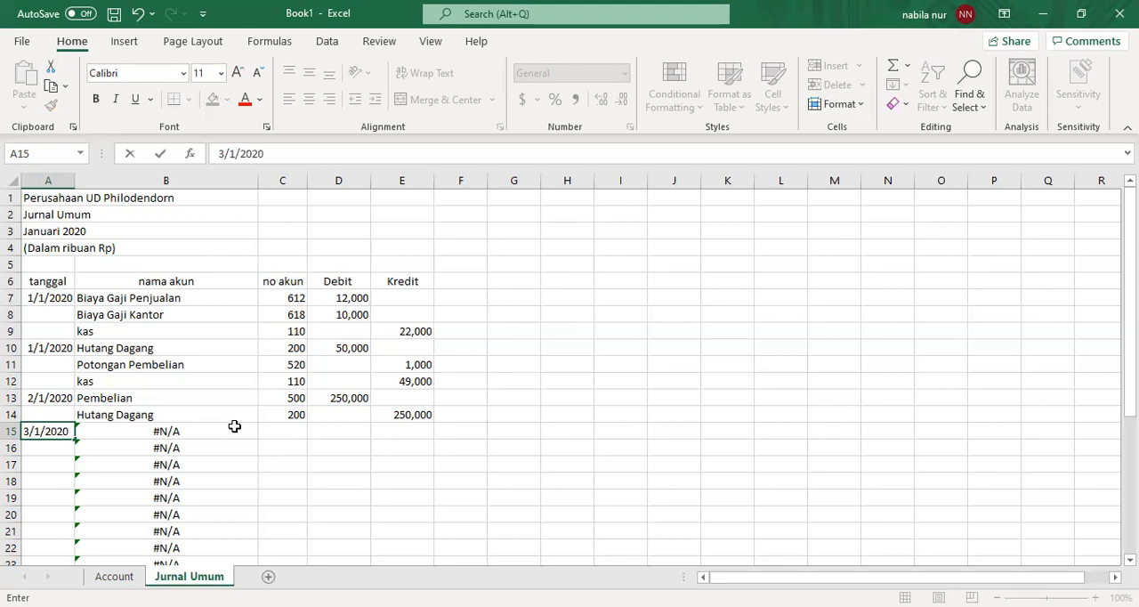
- Record the purchase freight line with account number 600 in C15 and a debit of 10,000 in D15
key(Tab)
key(Tab)
text(600)
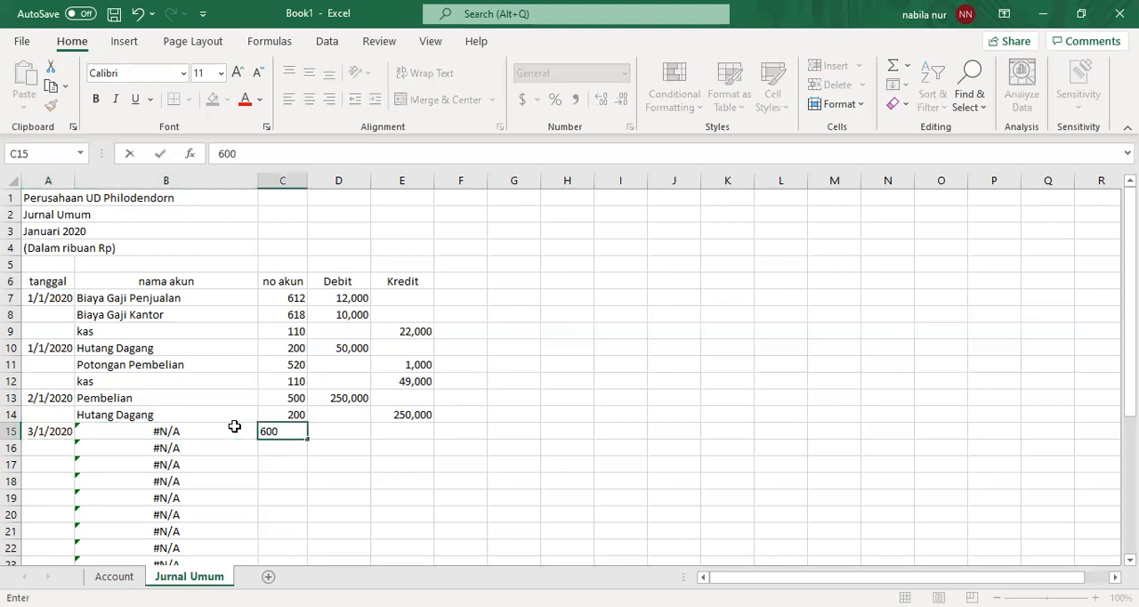
key(Tab)
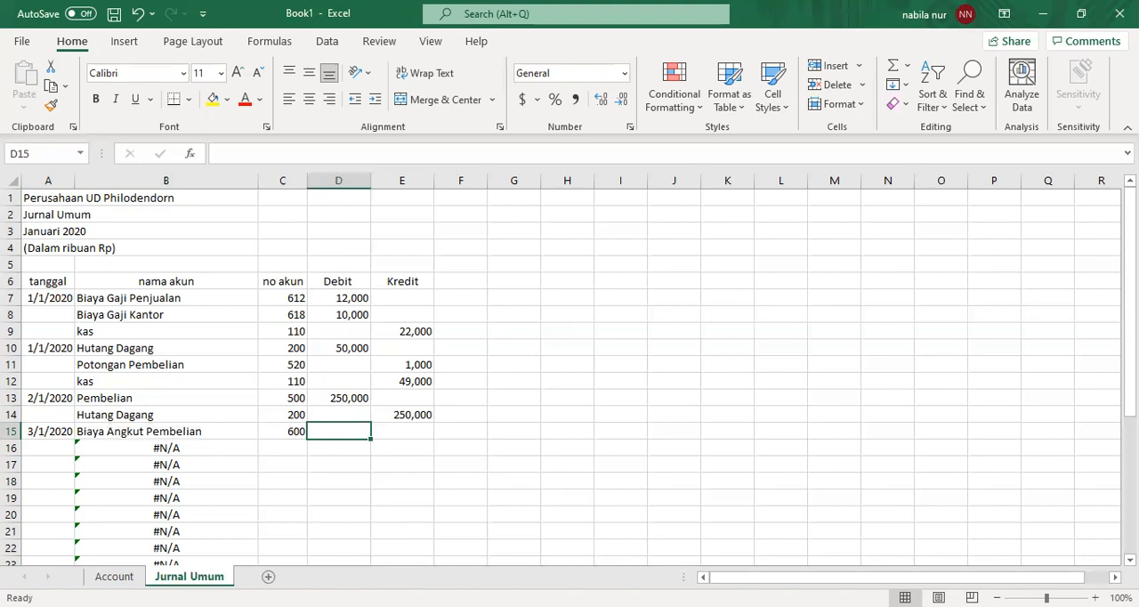
key(alt+Tab)
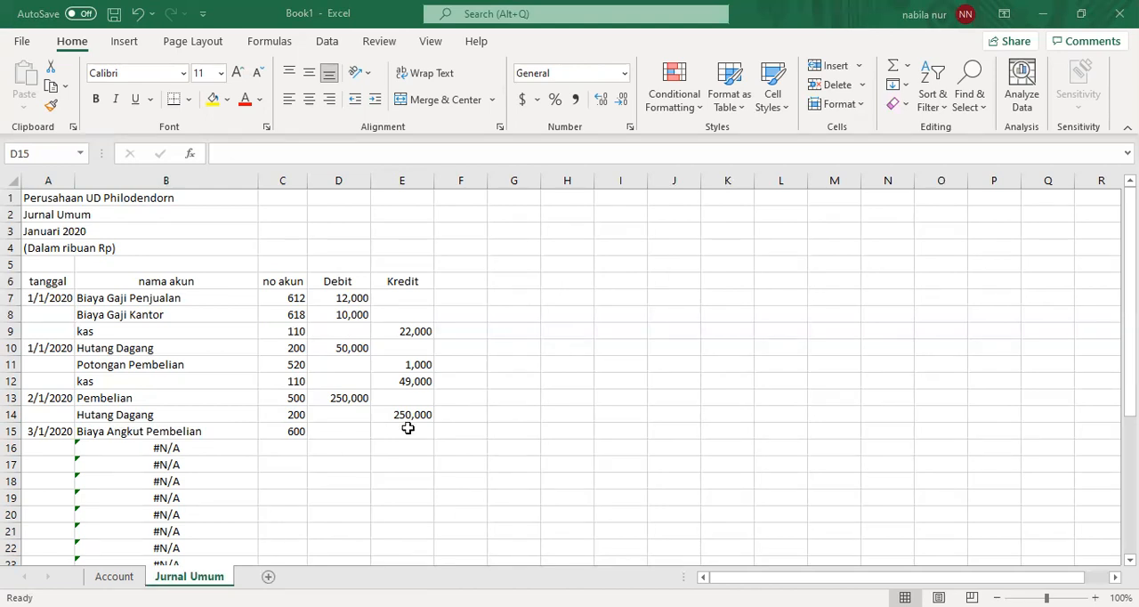
key(alt+Tab)
text(10,000)
key(Return)
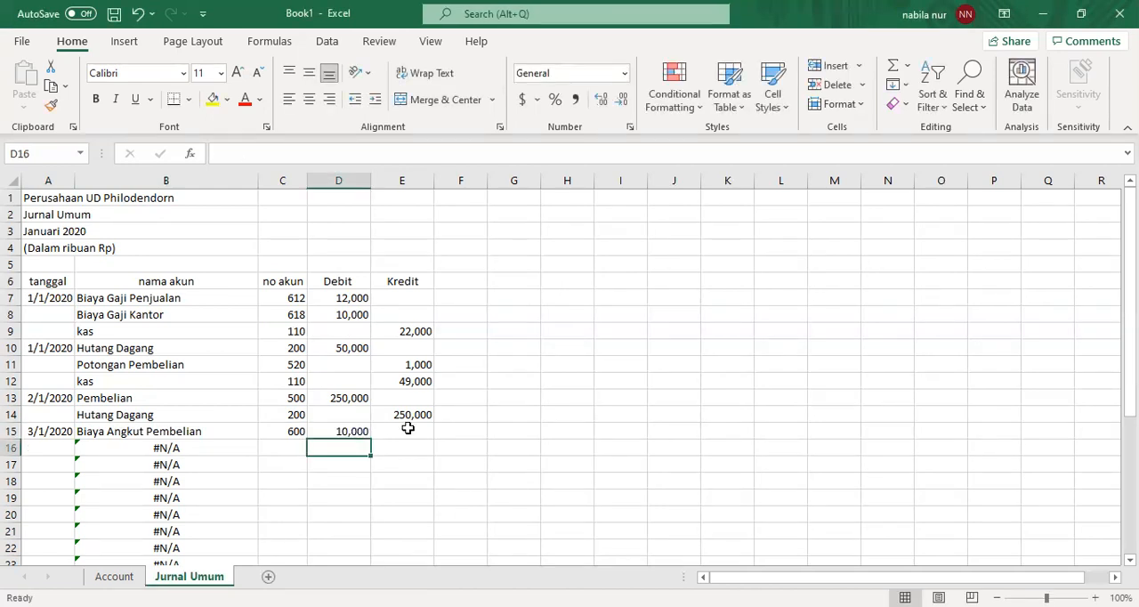
- Record the cash line with account number 110 in C16 and a credit of 10,000 in E16
key(Left)
text(110)
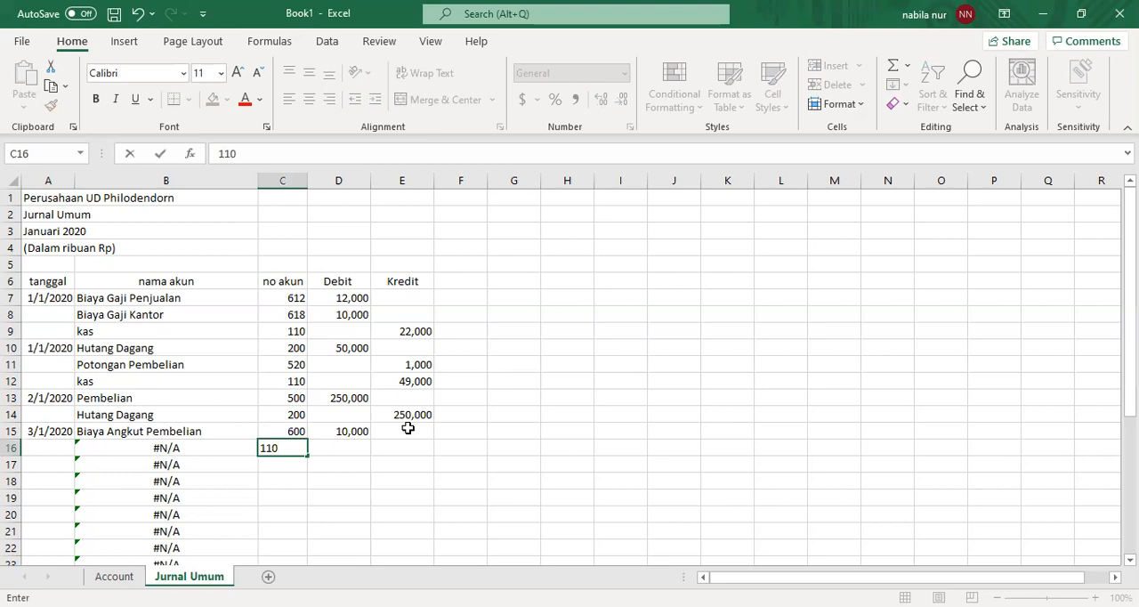
key(Return)
key(Up)
key(Right)
key(Right)
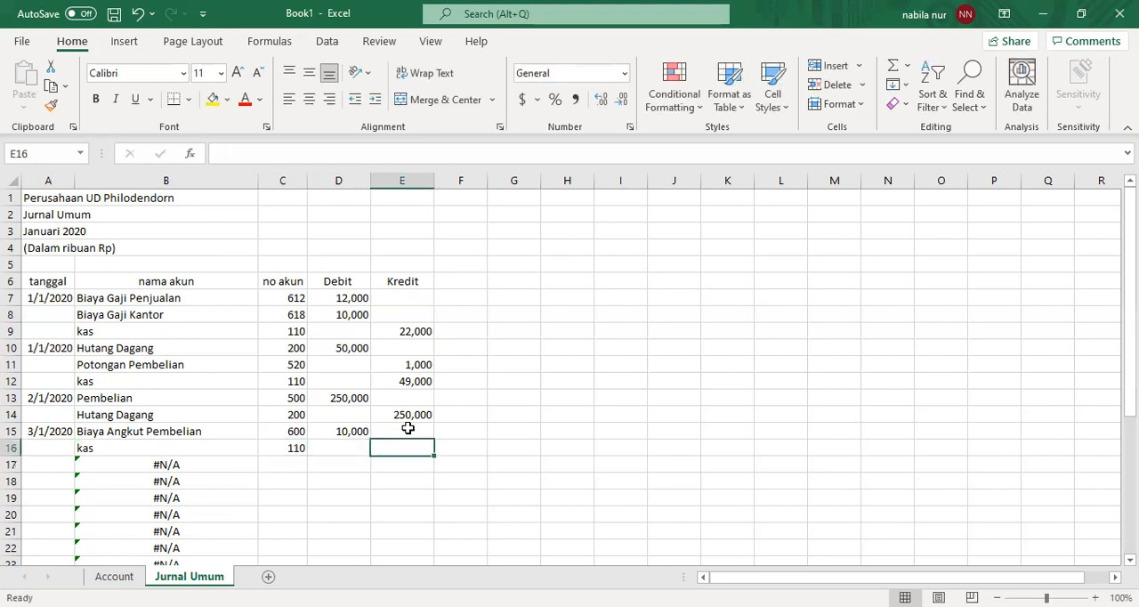
text(10,000)
key(Return)
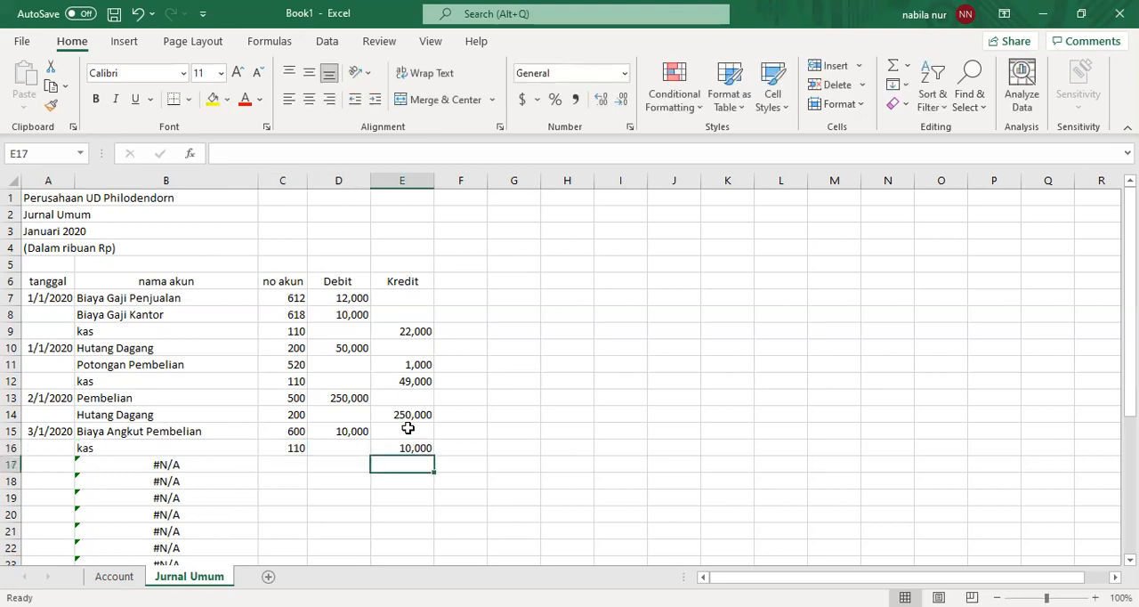
- Enter the date 4/1/2020 in A17 to begin another journal entry
key(Left)
key(Left)
key(Left)
key(Left)
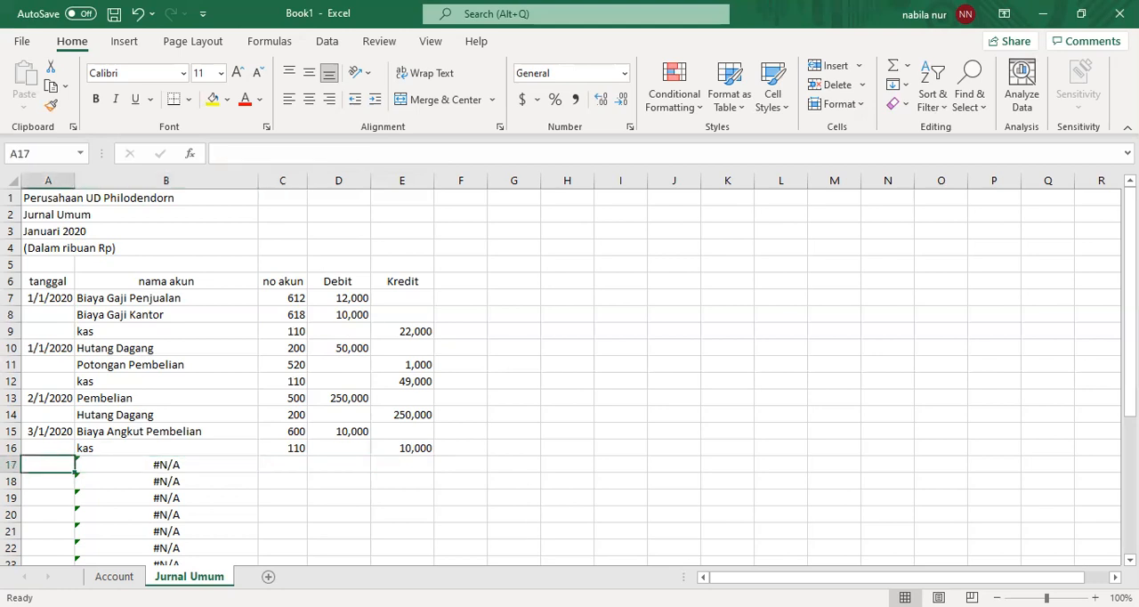
key(alt+Tab)
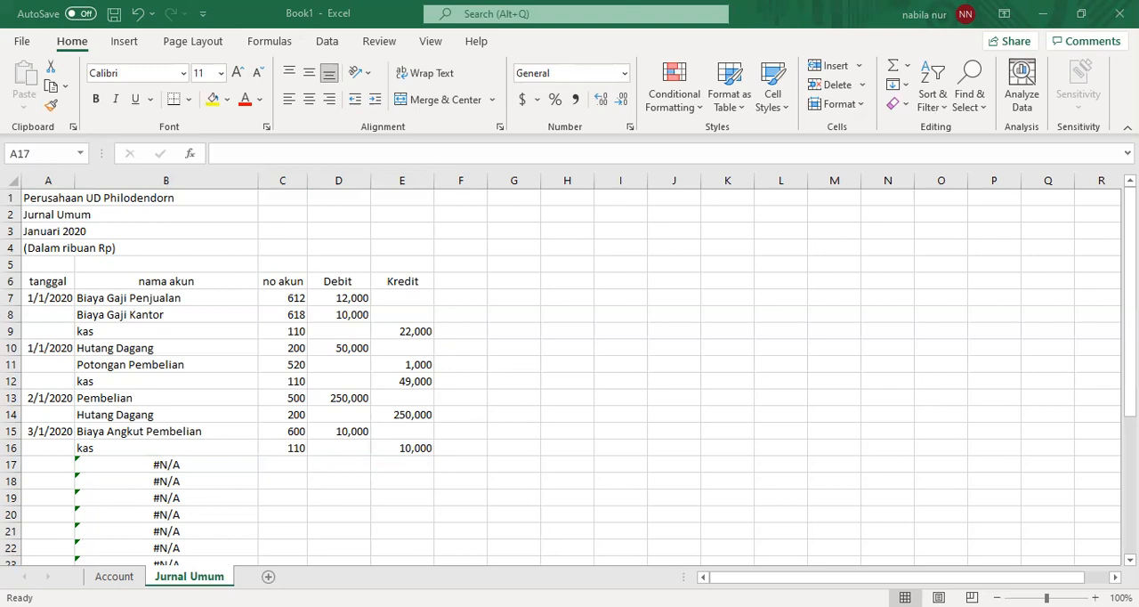
key(alt+Tab)
text(4/1/2020)
key(Tab)
key(Tab)
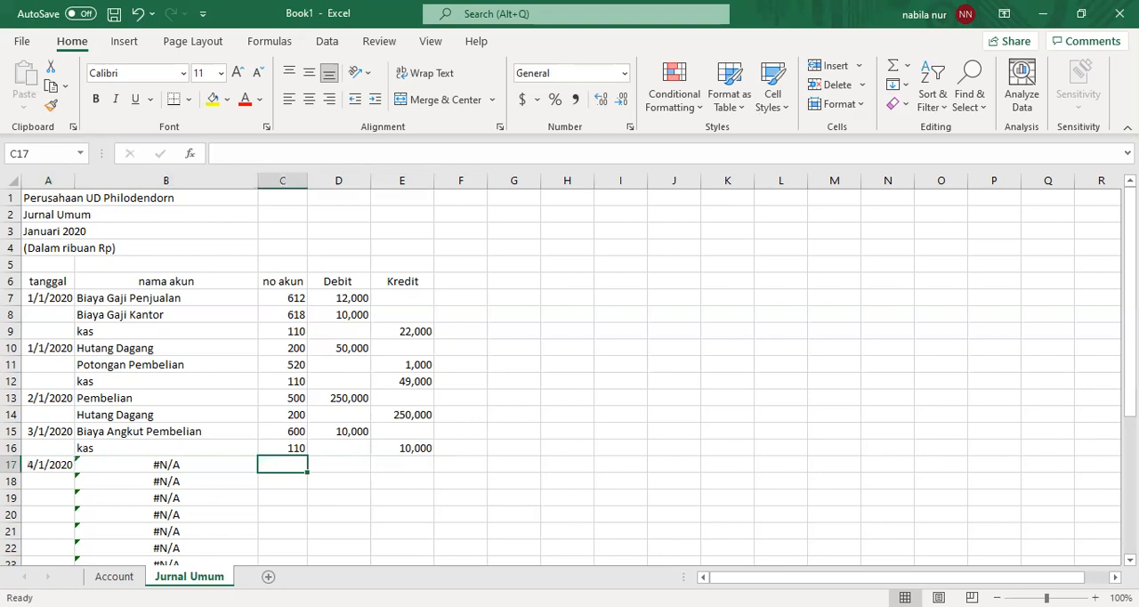
- Enter account numbers 500 in C17 and 200 in C18 for the 4/1/2020 credit purchase entry
key(alt+Tab)
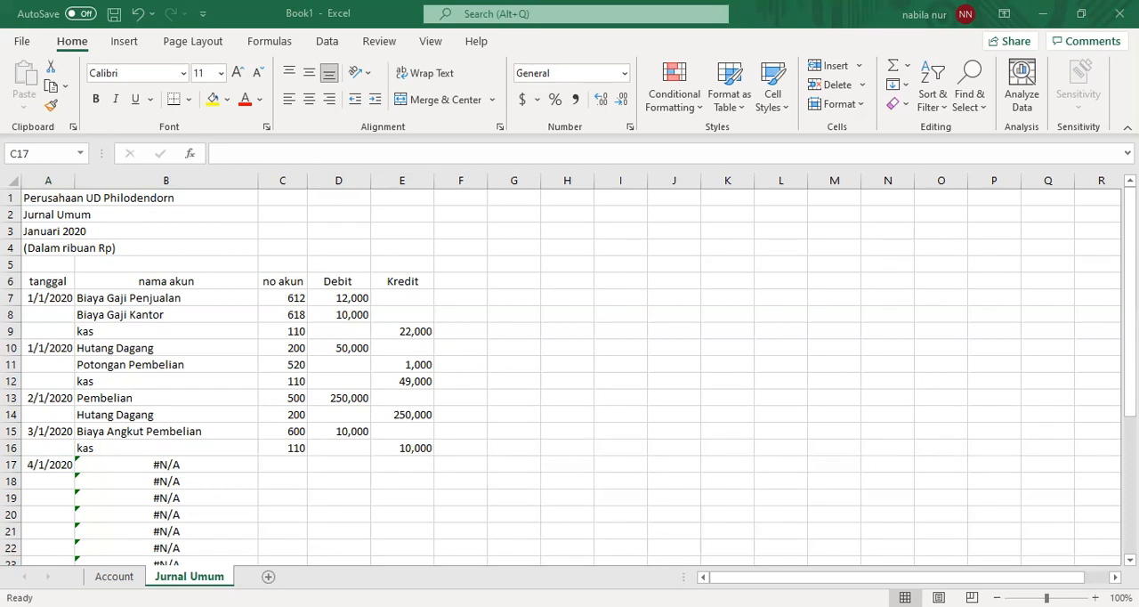
click(267, 462)
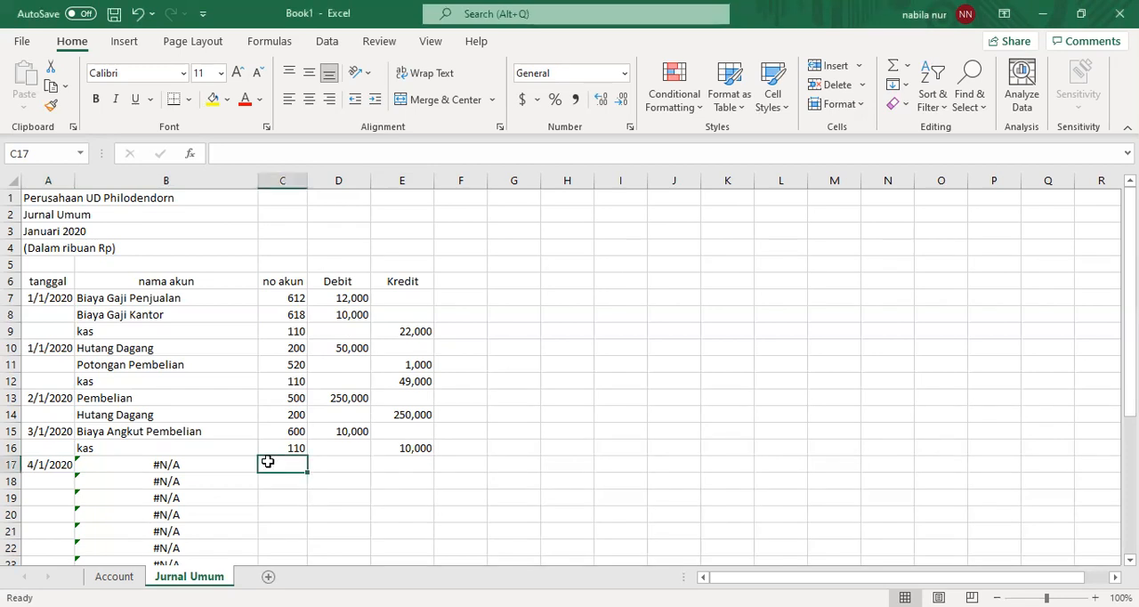
text(500)
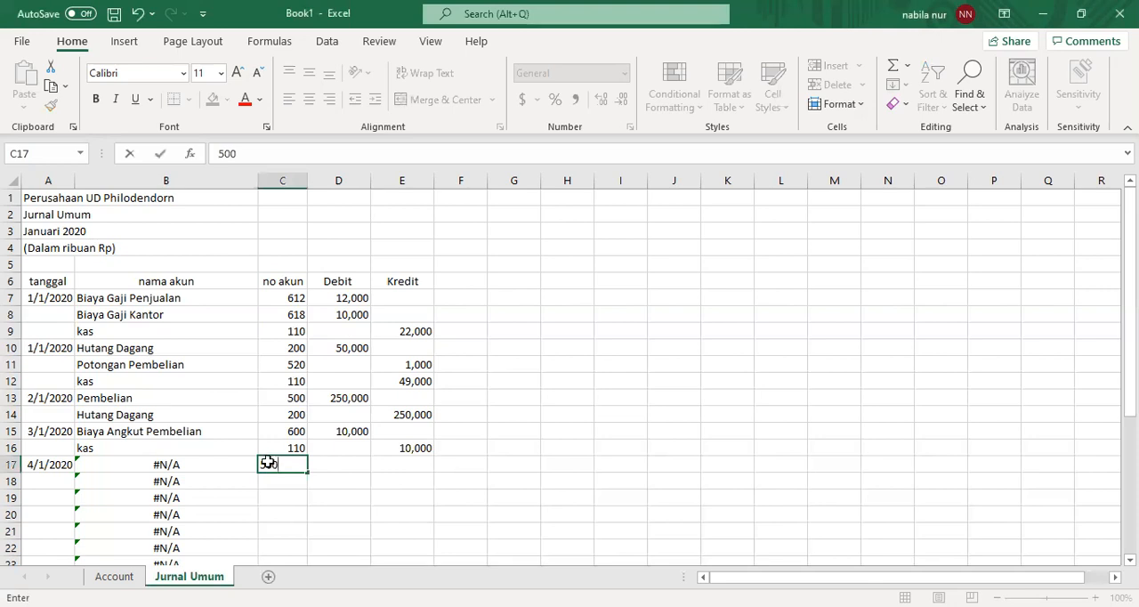
key(Return)
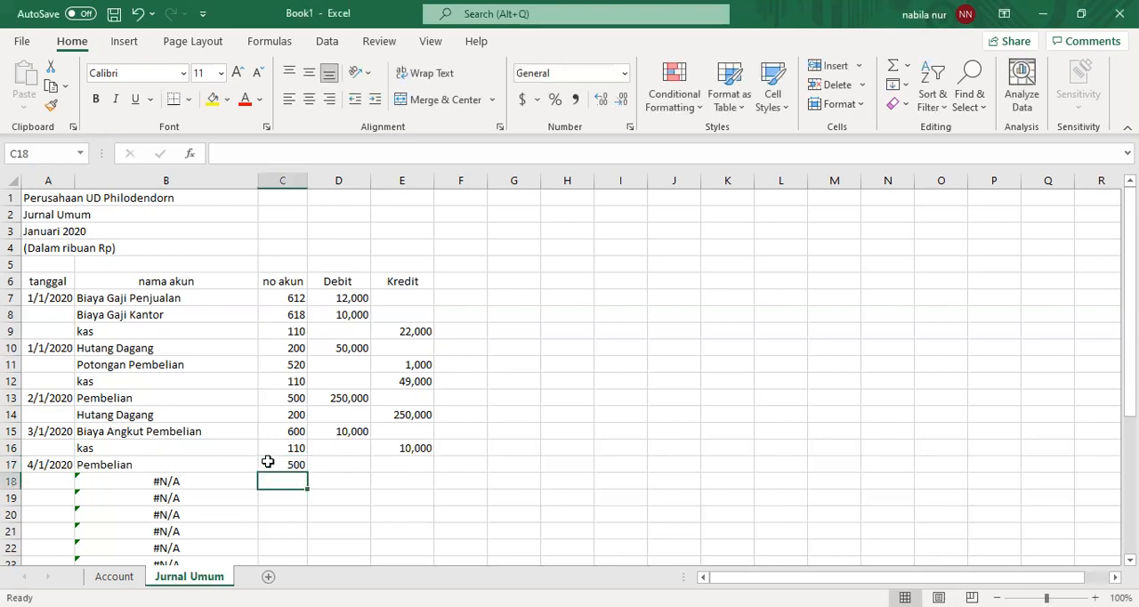
text(200)
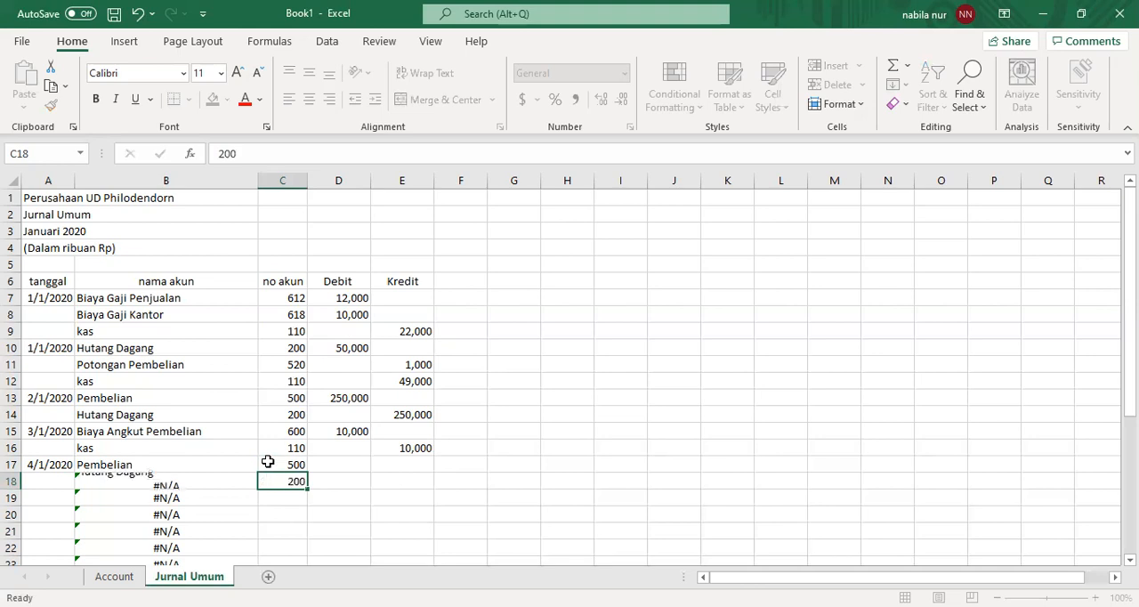
key(Return)
- Record a debit of 200,000 in D17 for Pembelian and a credit of 200,000 in E18 for Hutang Dagang
key(Up)
key(Up)
key(Right)
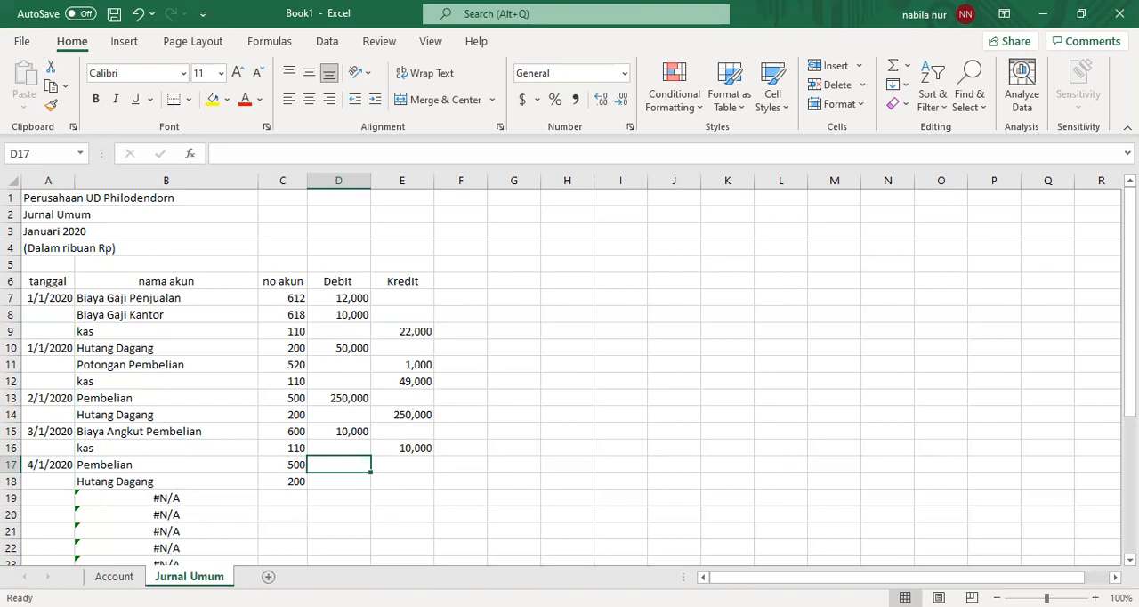
key(alt+Tab)
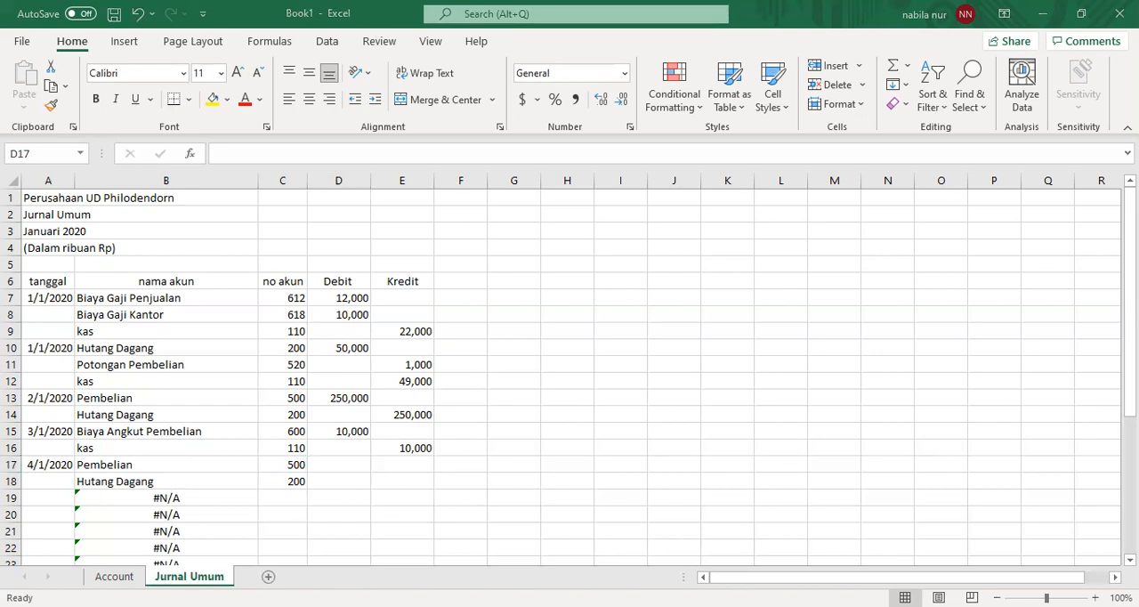
key(alt+Tab)
text(200,000)
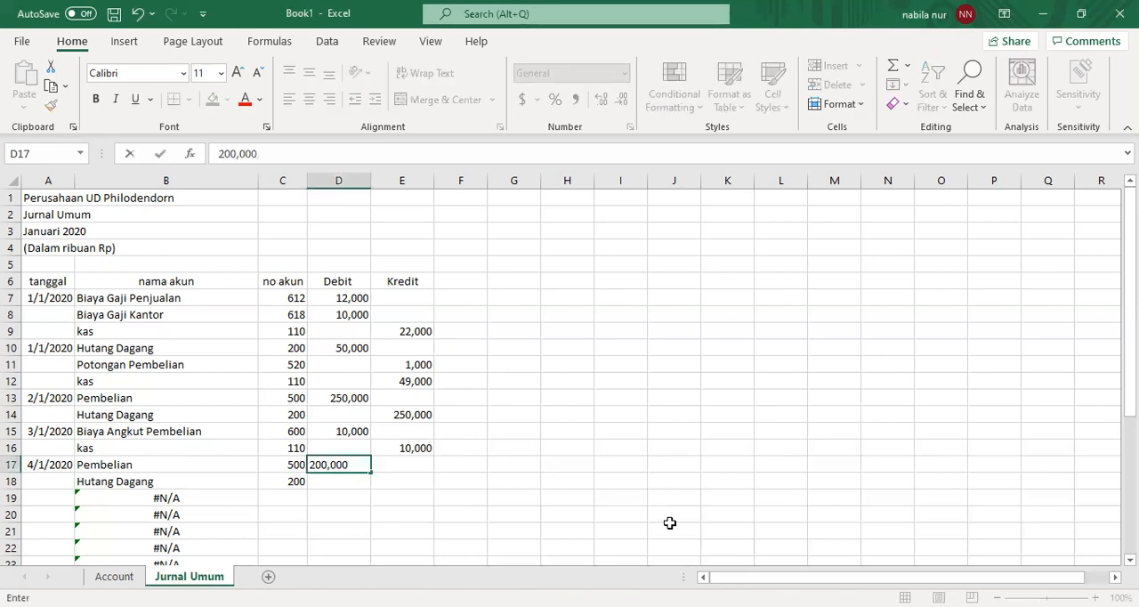
key(Return)
key(Right)
text(200,000)
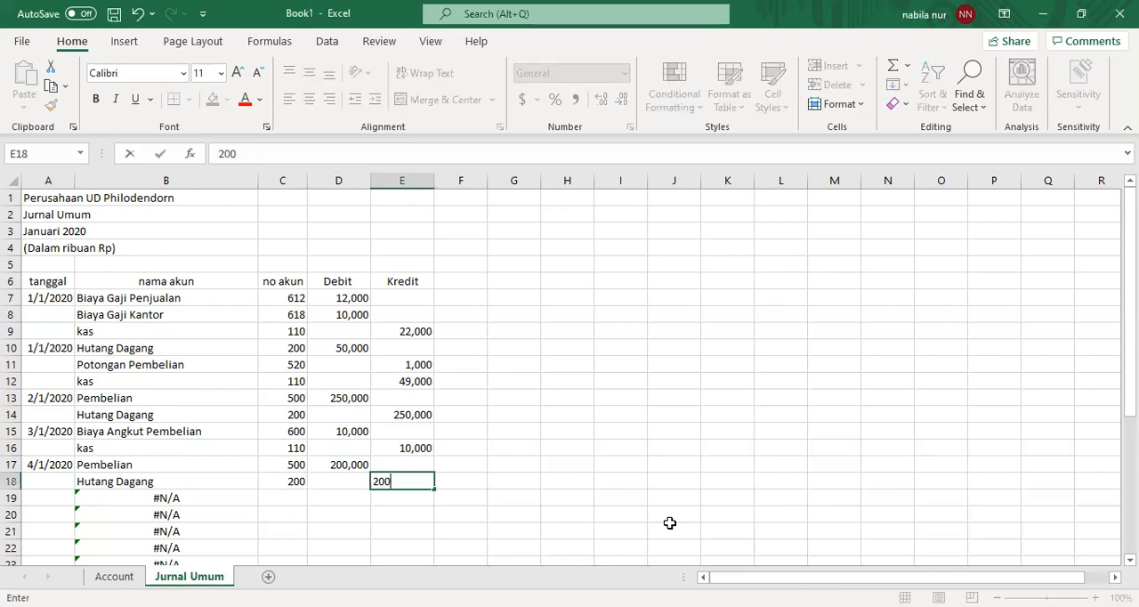
key(Return)
- Enter the date 5/1/2020 in A19 to start another journal entry
key(Left)
key(Left)
key(Left)
key(Left)
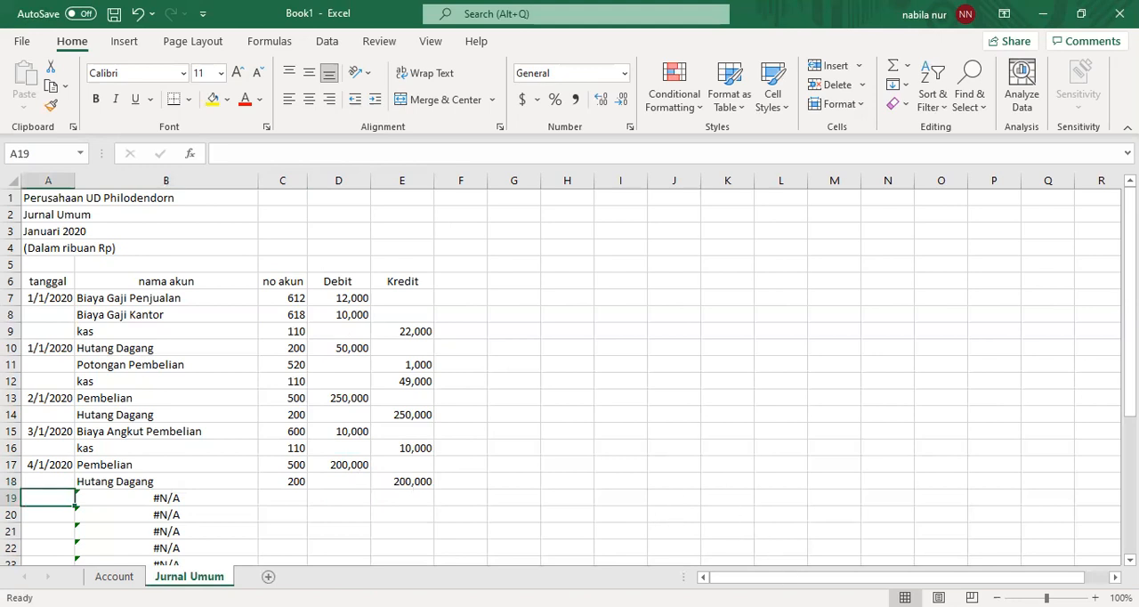
key(alt+Tab)
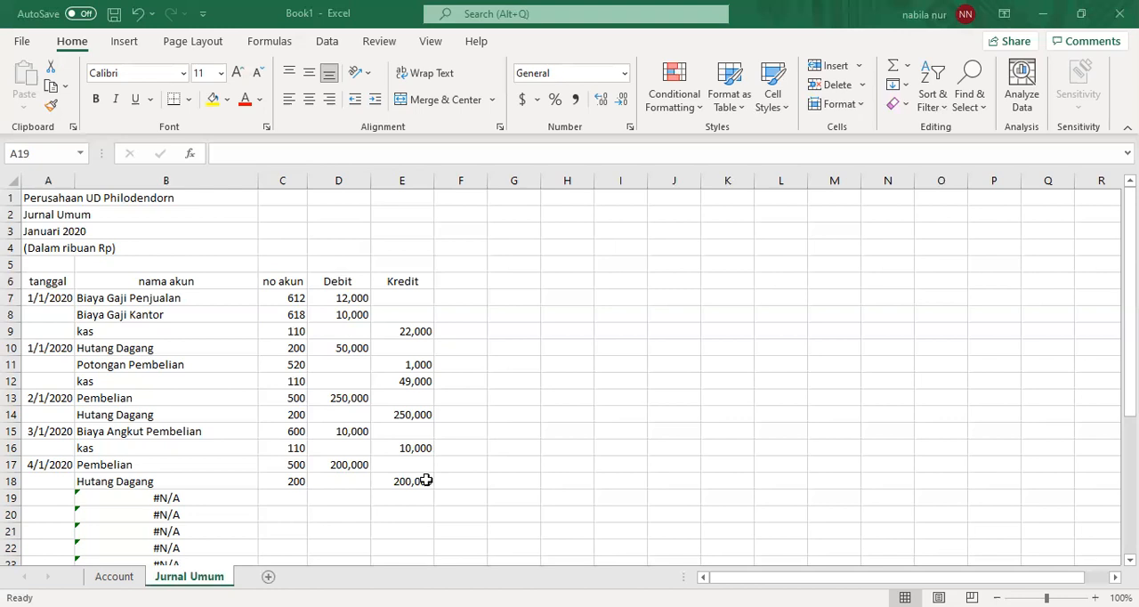
text(5/1/2020)
click(290, 496)
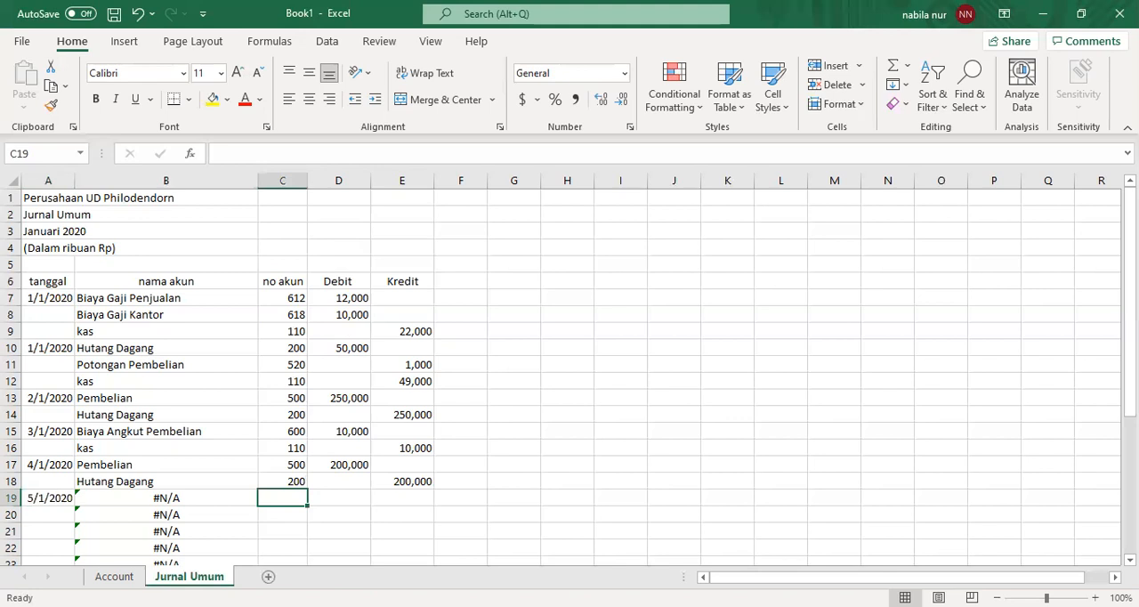
- Enter account numbers 120 in C19 and 400 in C20 for the 5/1/2020 credit sale entry
key(alt+Tab)
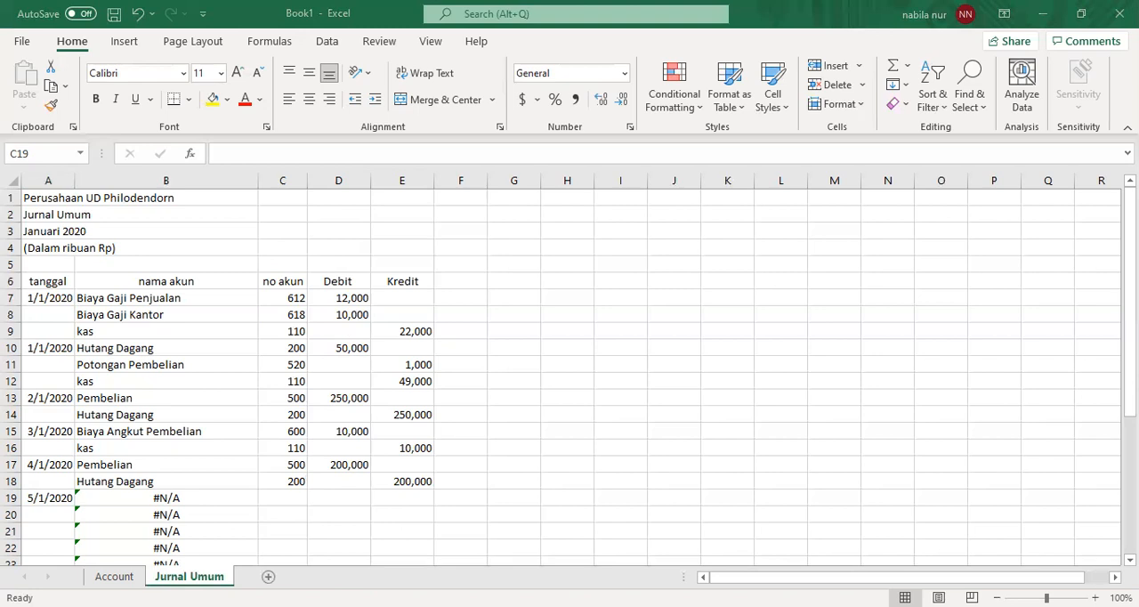
drag(1130, 298, 1130, 302)
text(120)
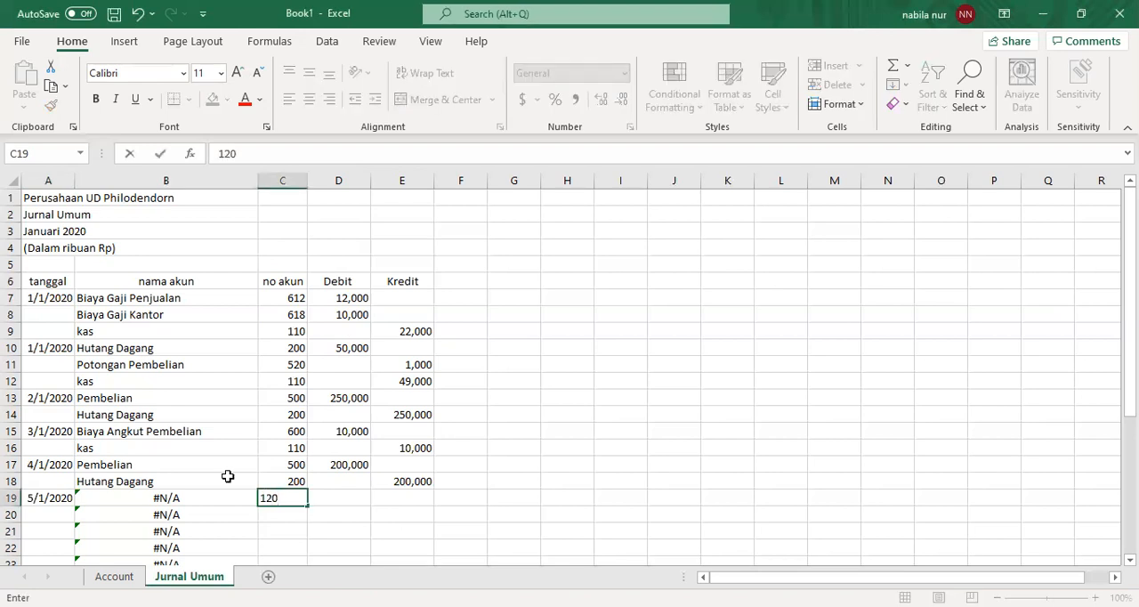
key(Return)
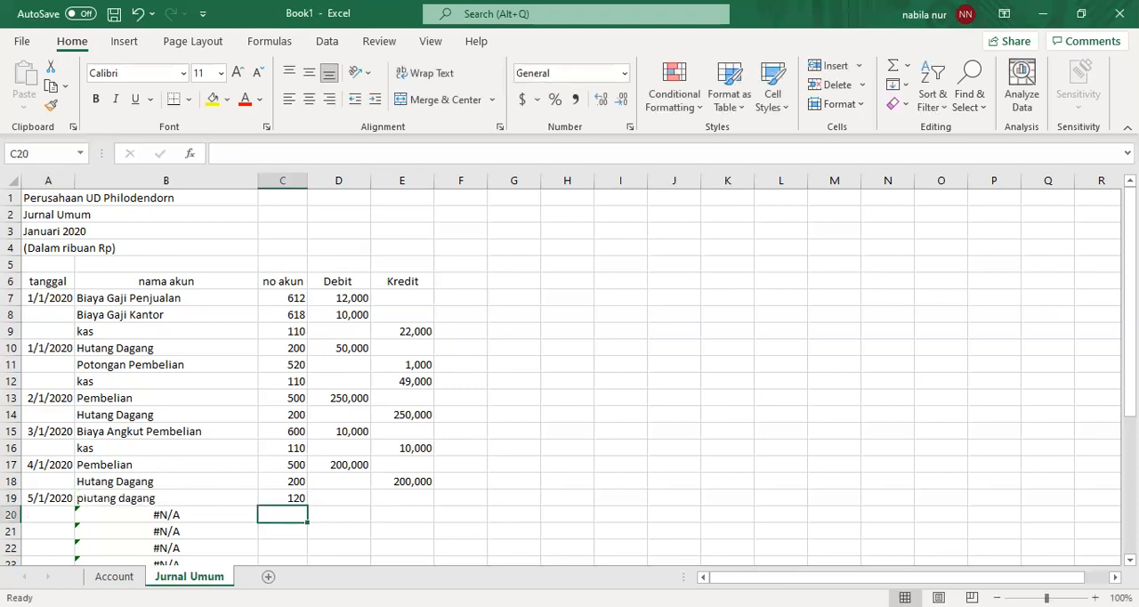
key(alt+Tab)
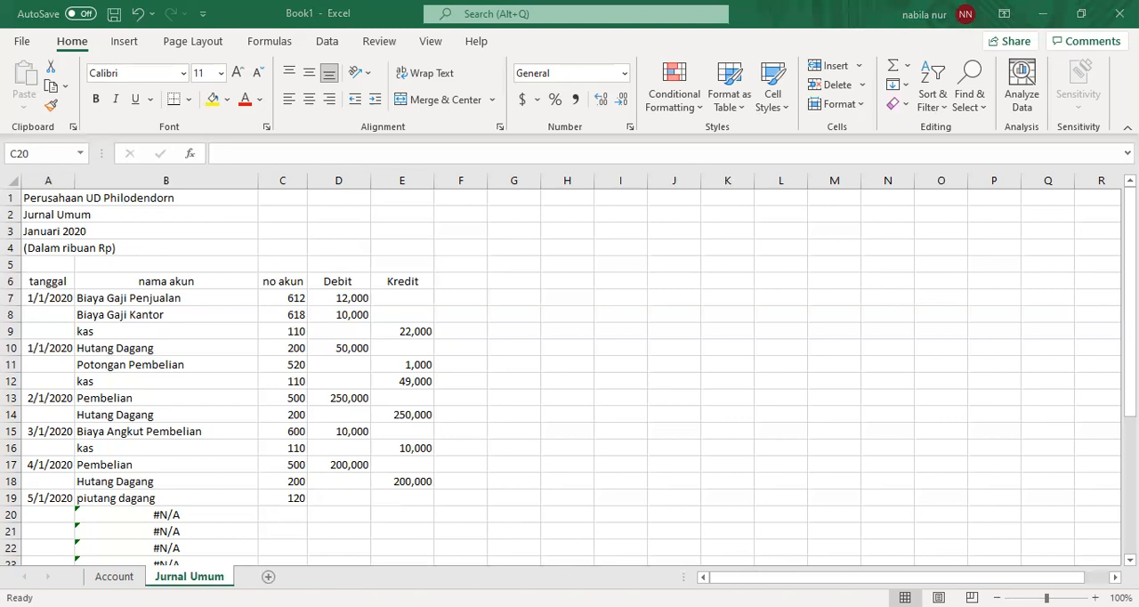
key(alt+Tab)
text(400)
key(Return)
- Record a debit of 150,000 in D19 for piutang dagang and a credit of 150,000 in E20 for Penjualan
key(Up)
key(Up)
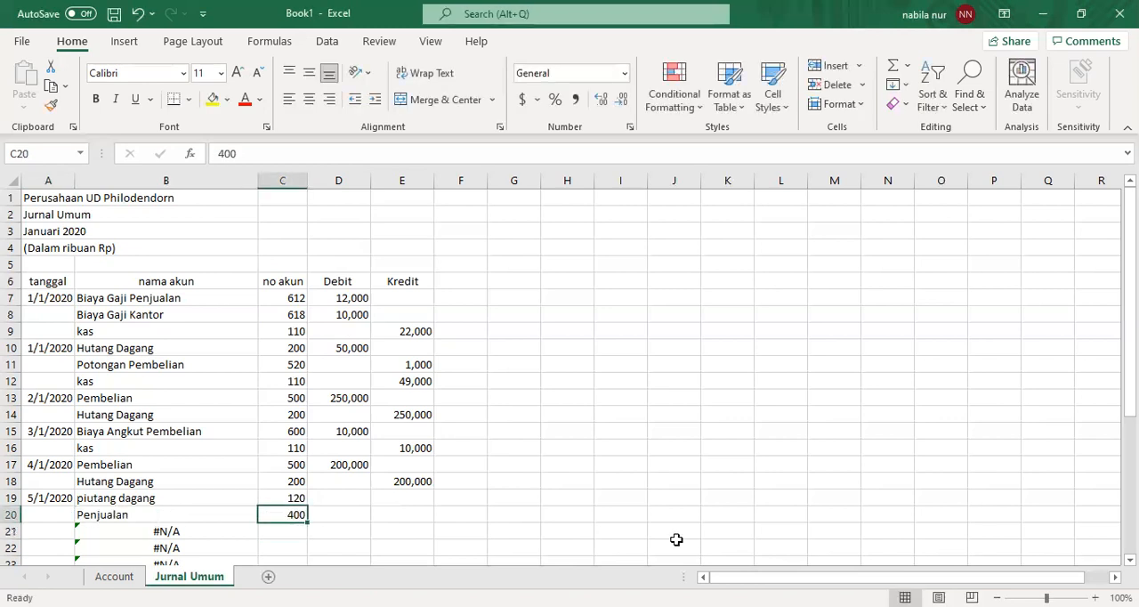
key(Right)
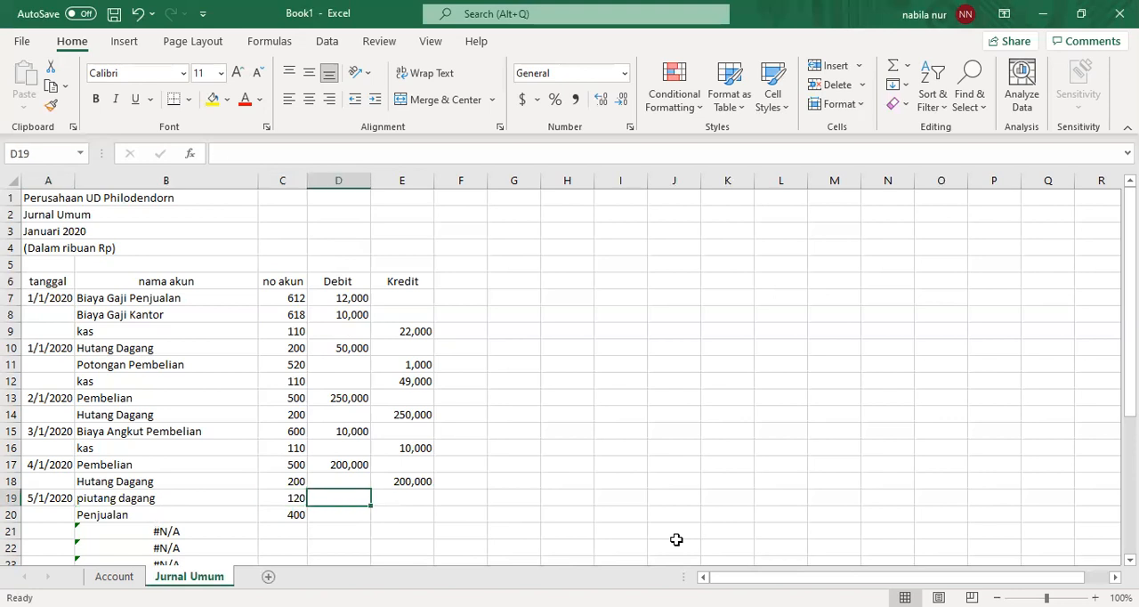
text(150,000)
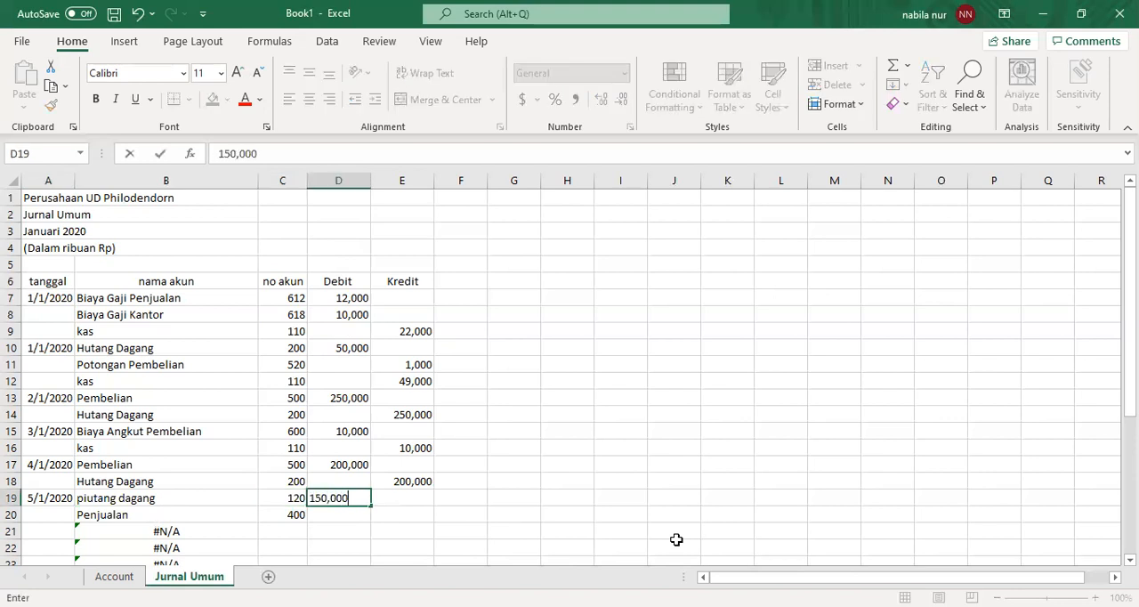
key(Return)
key(Right)
text(15)
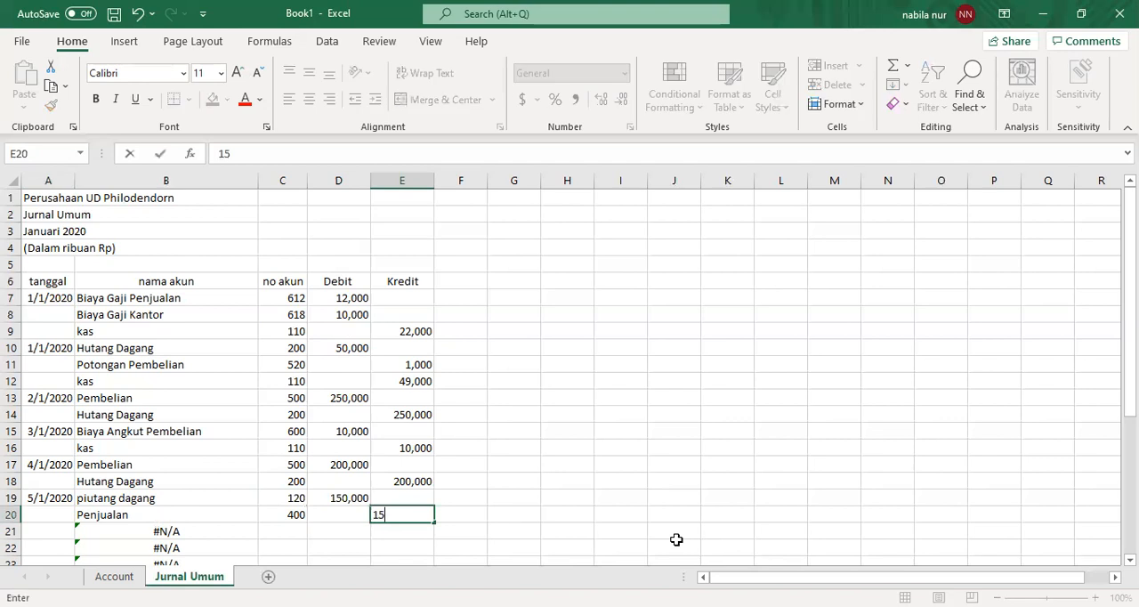
text(0,000)
key(Return)
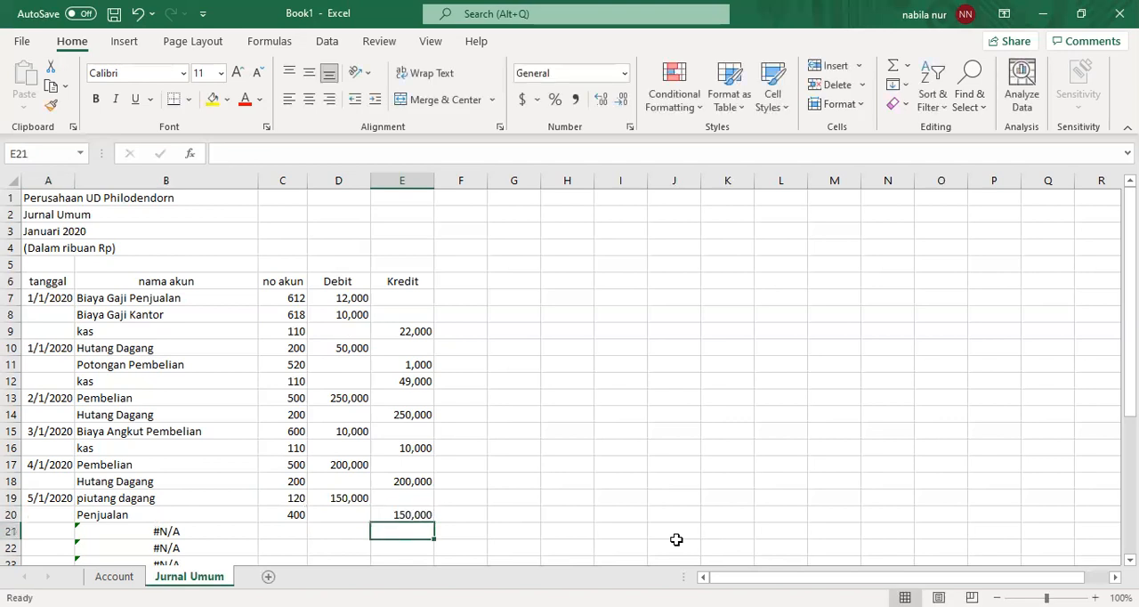
- Enter the date 7/1/2020 in A21 to start the receivable collection entry
key(Left)
key(Left)
key(Left)
key(Left)
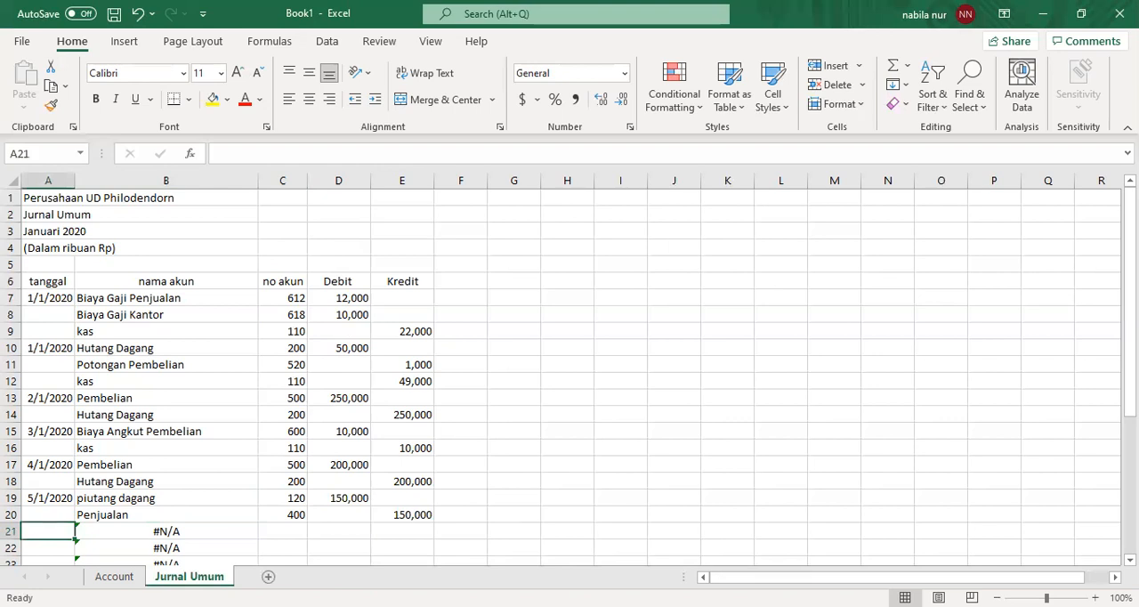
key(alt+Tab)
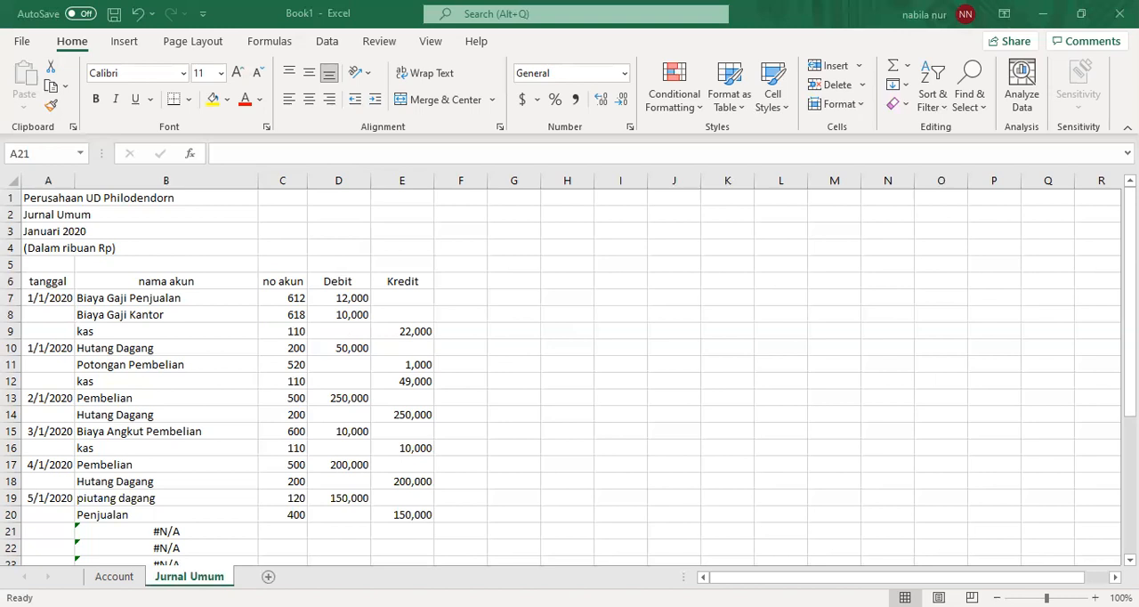
click(253, 518)
text(7/1/2020)
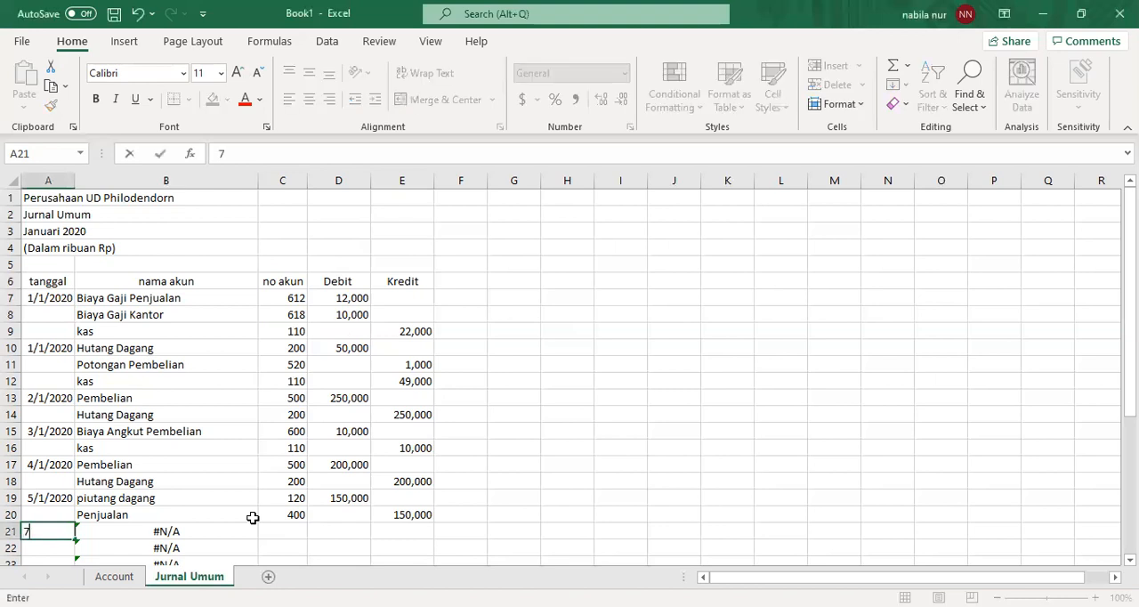
key(Tab)
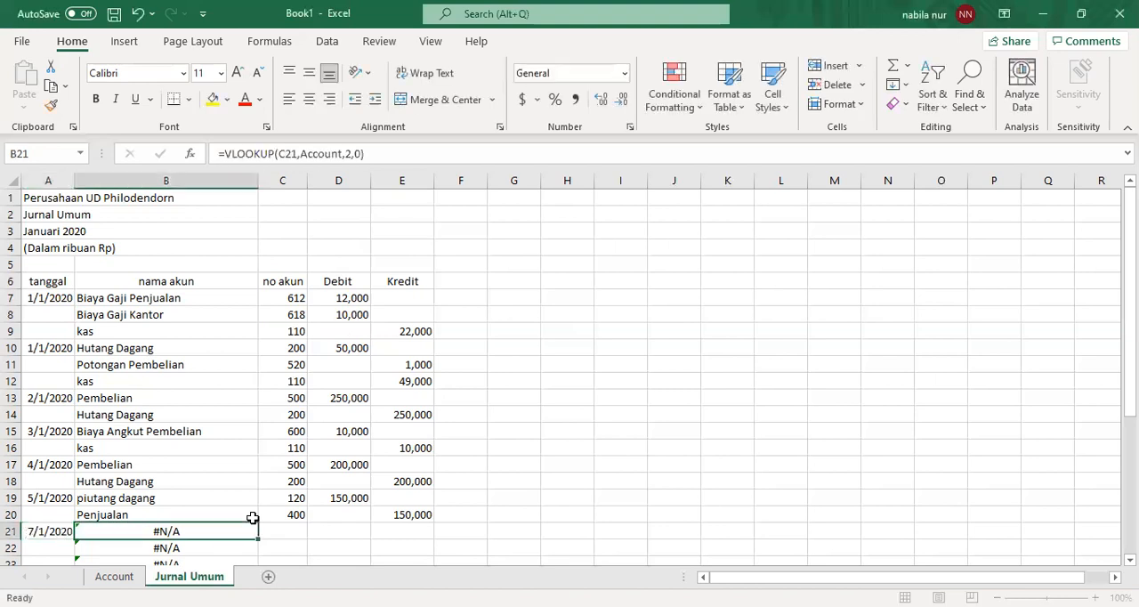
- Enter account numbers 110 in C21 and 120 in C22 for the 7/1/2020 entry
key(Tab)
text(110)
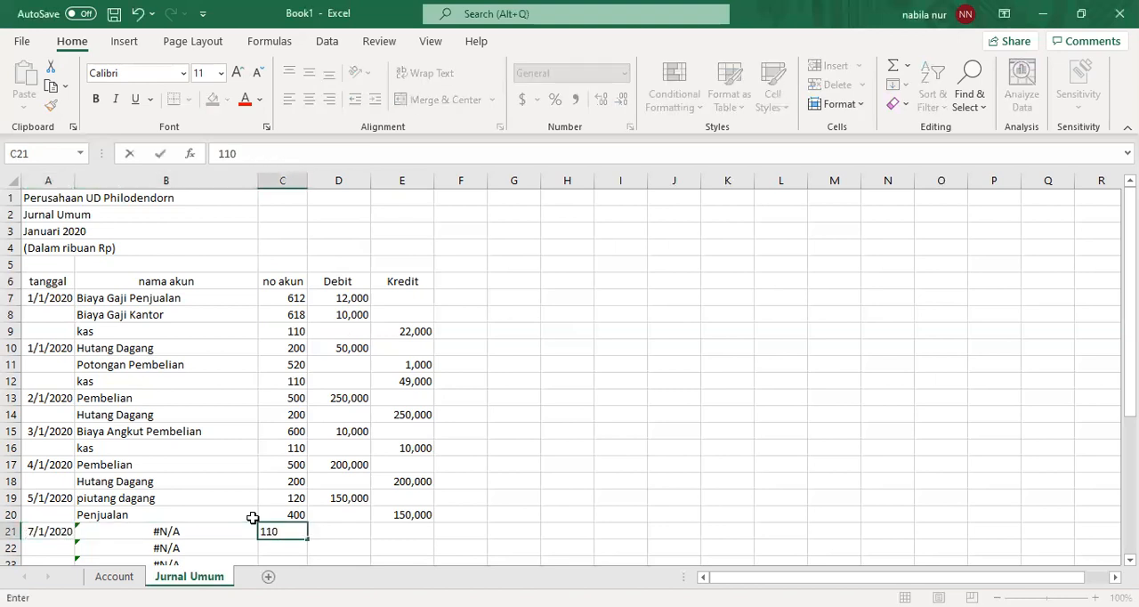
key(Return)
text(20)
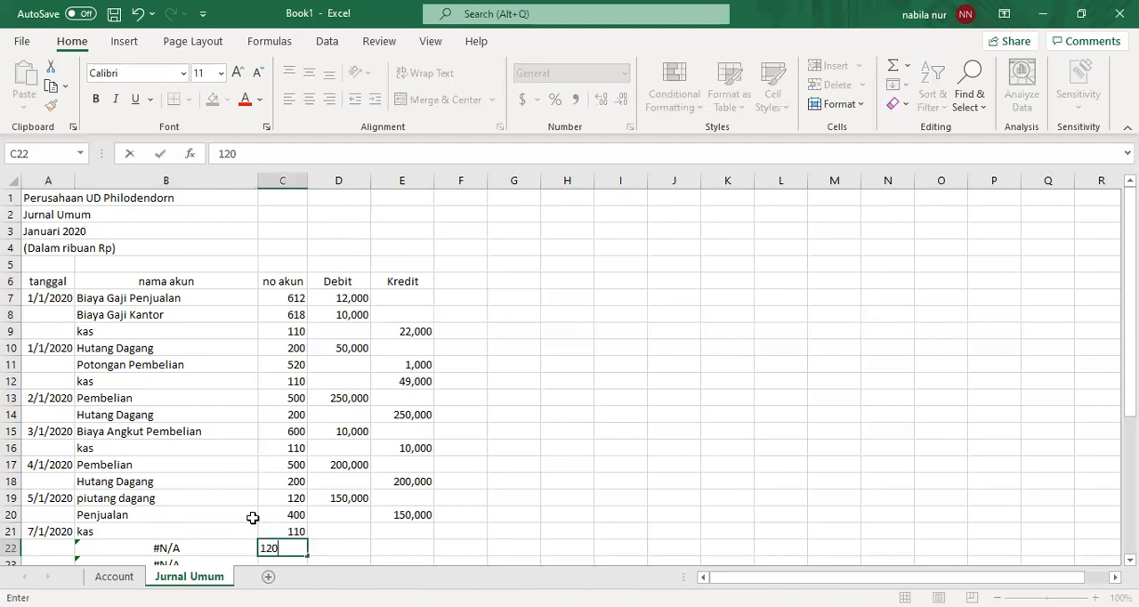
key(Return)
- Record a credit of 100,000 in E22 for piutang dagang and a debit of 100,000 in D21 for kas
key(Up)
key(Right)
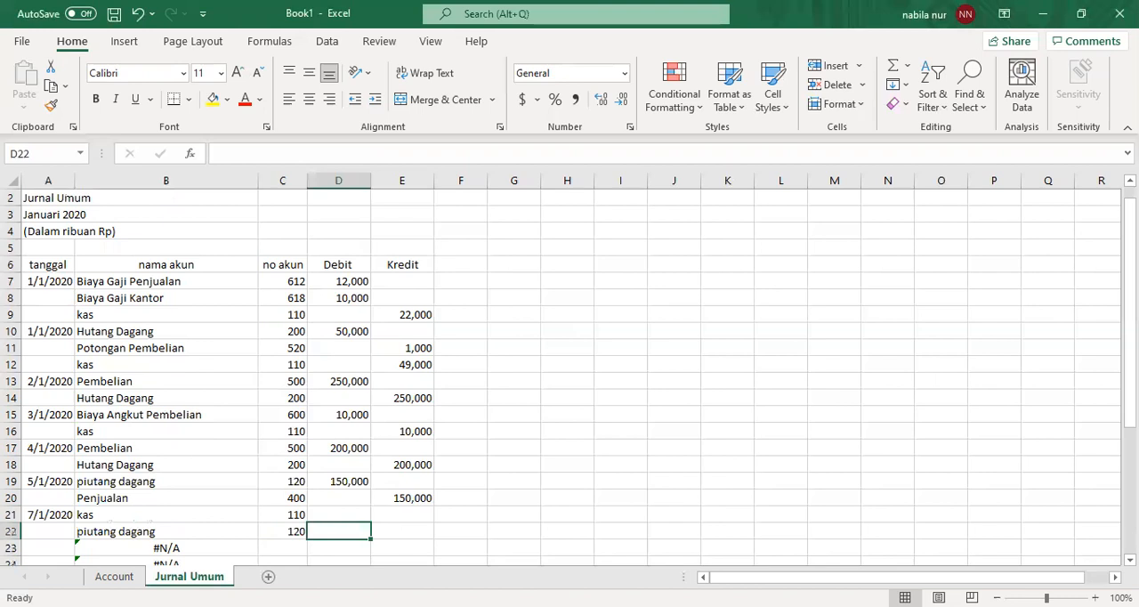
key(alt+Tab)
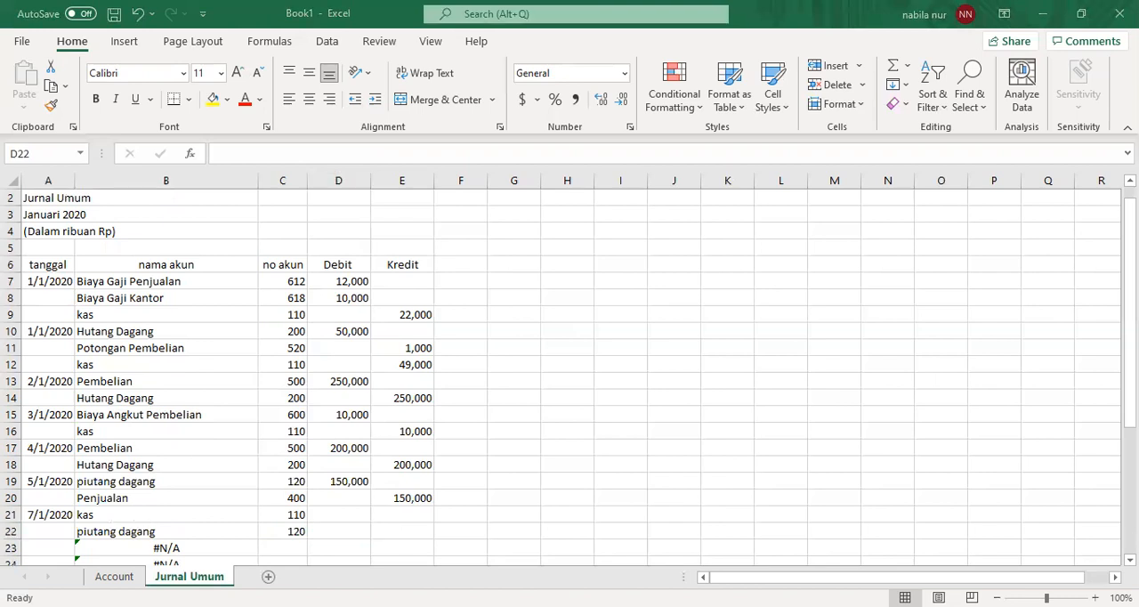
click(400, 530)
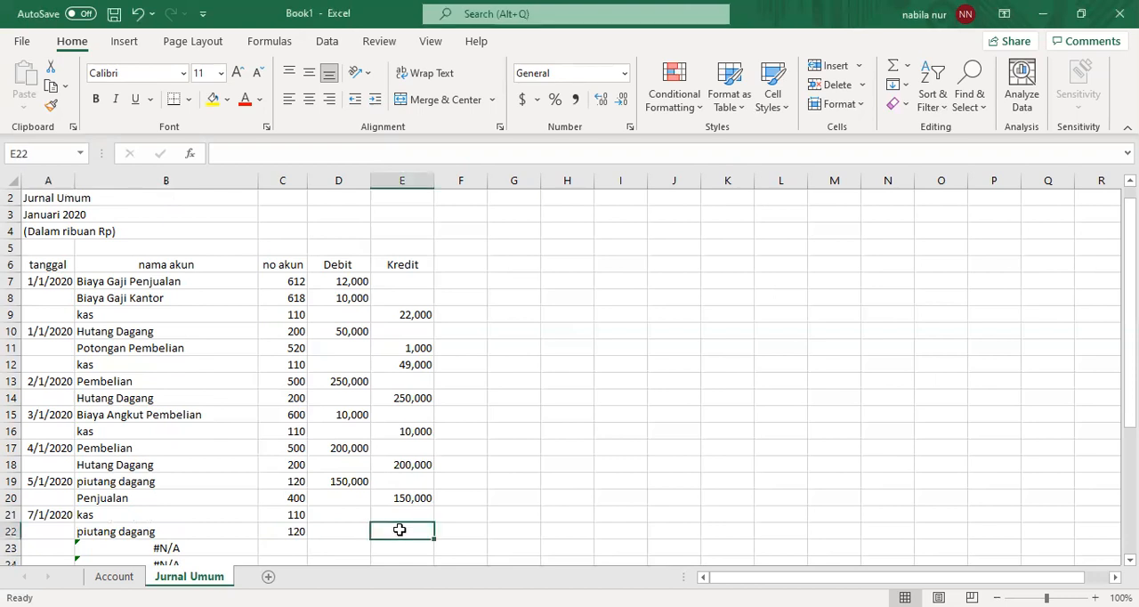
text(100,000)
key(Up)
key(Left)
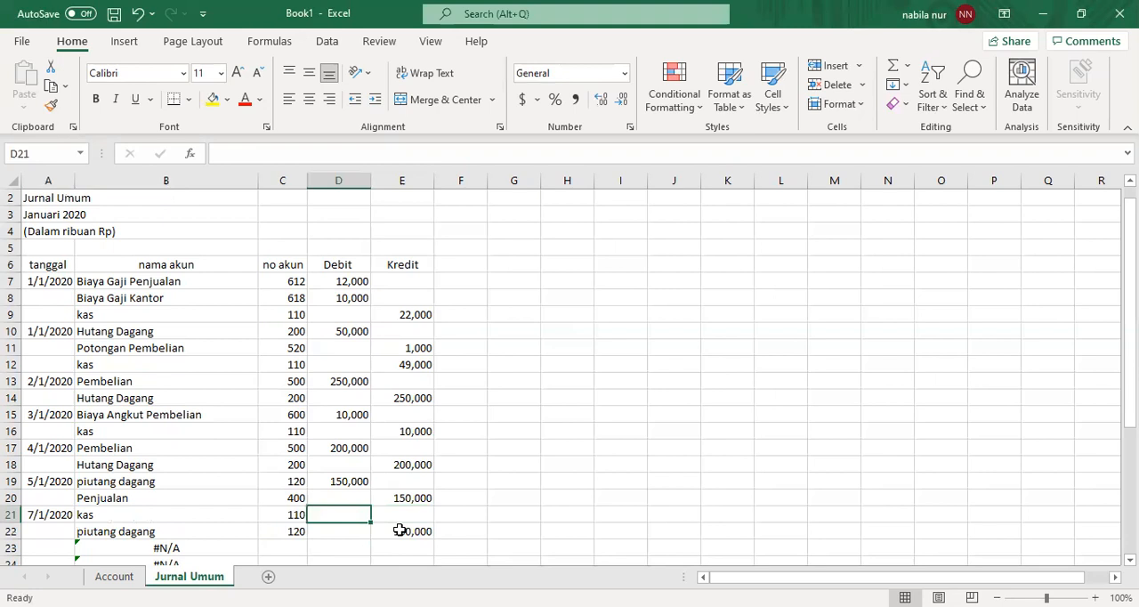
text(100,000)
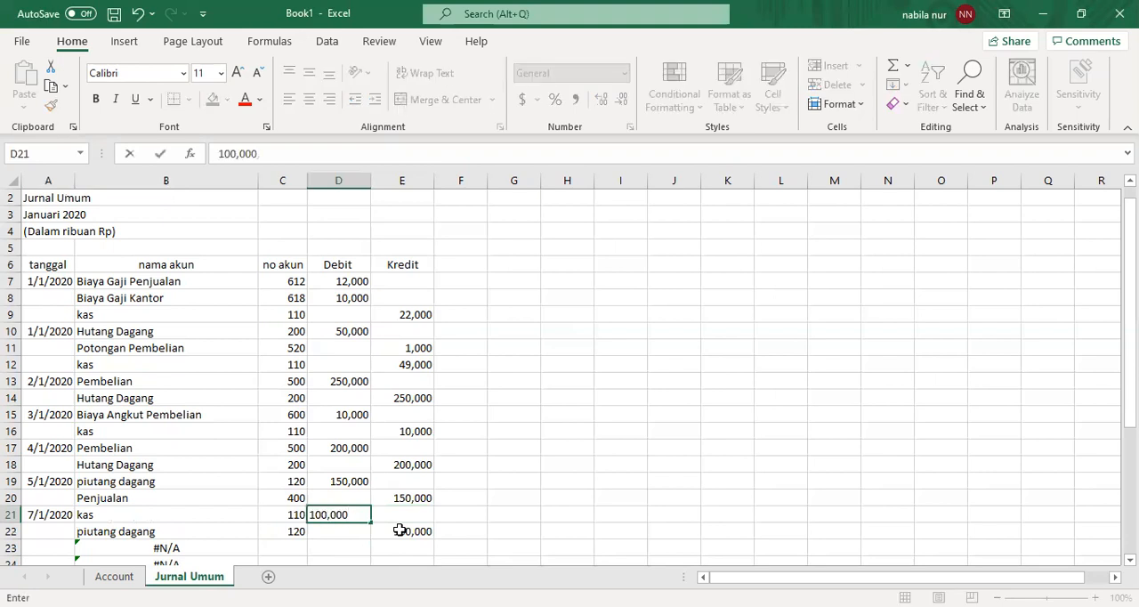
key(Return)
- Enter the date 10/1/2020 in A23 to start the cash sale entry
key(Down)
key(Down)
key(Down)
key(Down)
key(Down)
key(Down)
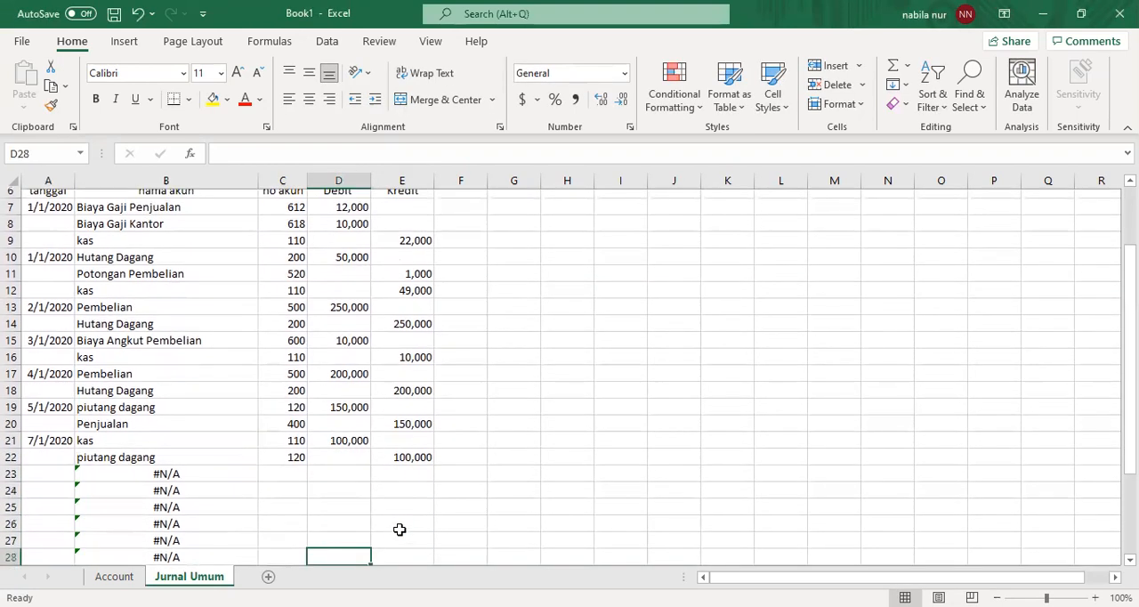
key(Up)
key(Up)
key(Up)
key(Up)
key(Up)
key(Left)
key(Left)
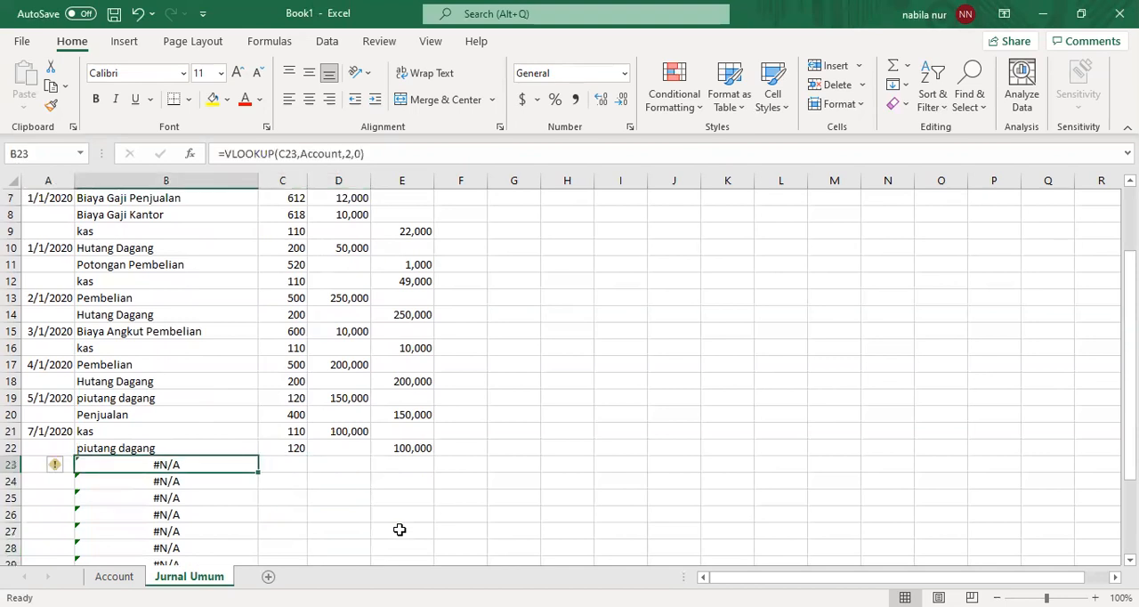
key(Left)
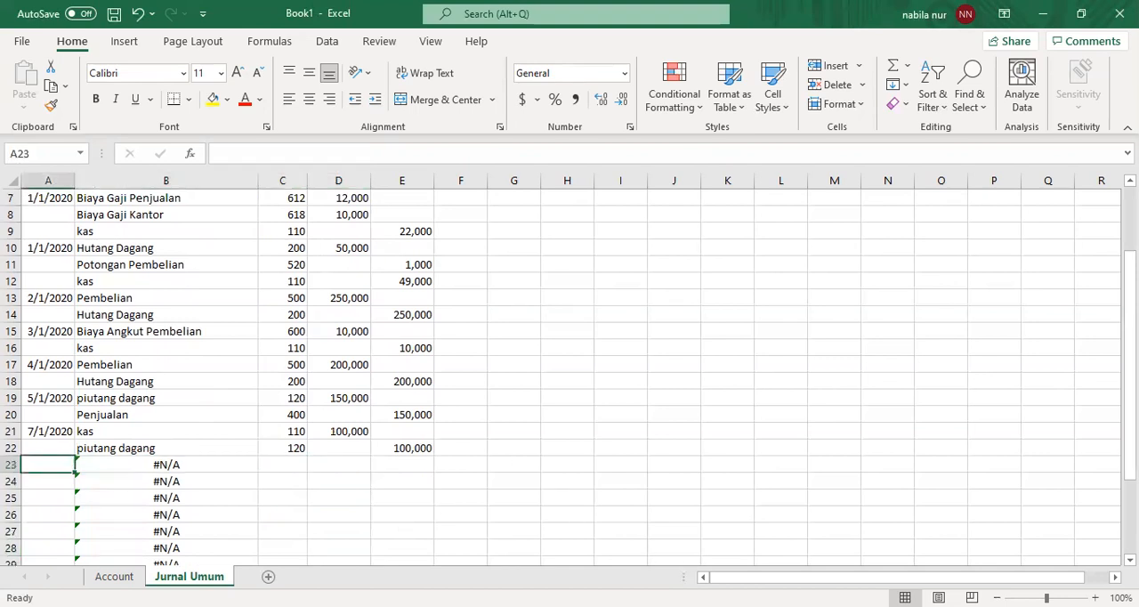
key(alt+Tab)
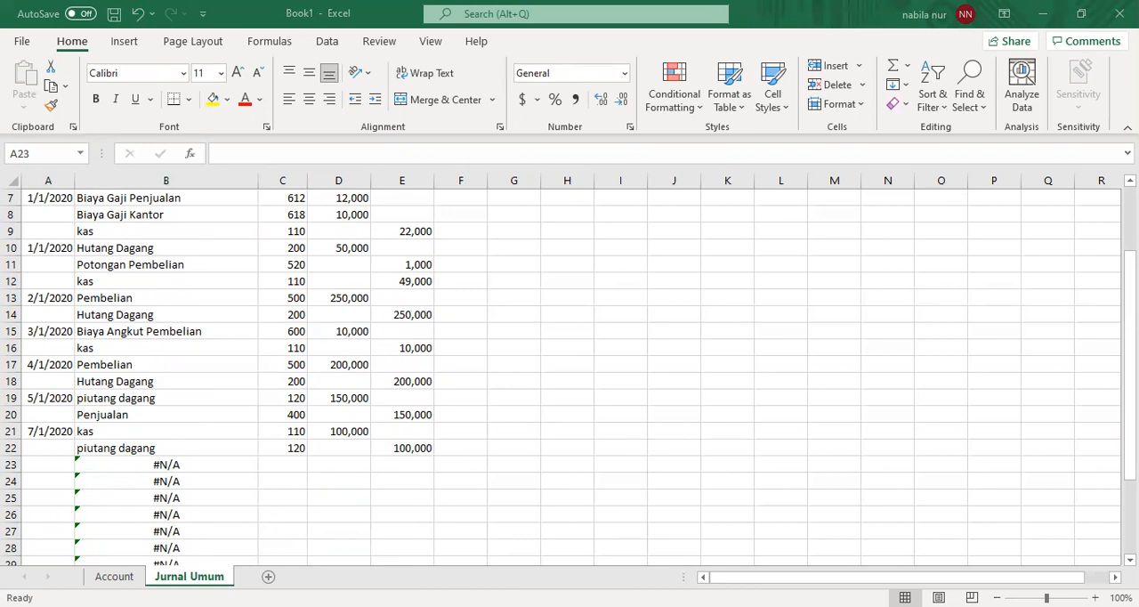
drag(1130, 295, 1130, 295)
text(10/1/2020)
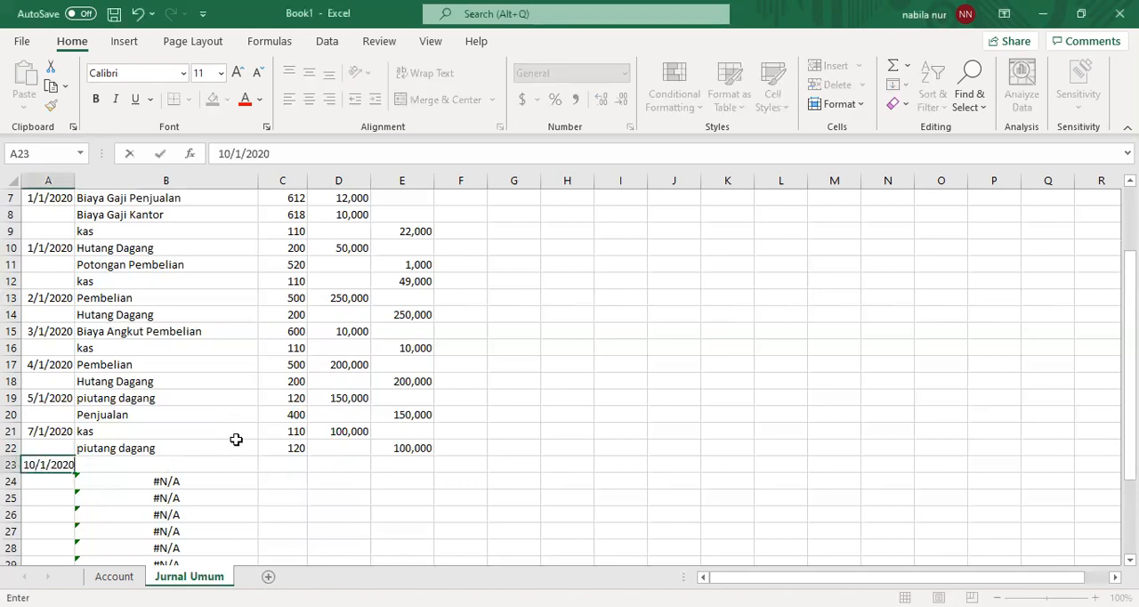
- Enter account numbers 110 in C23 and 400 in C24 for the 10/1/2020 entry
click(288, 461)
text(11)
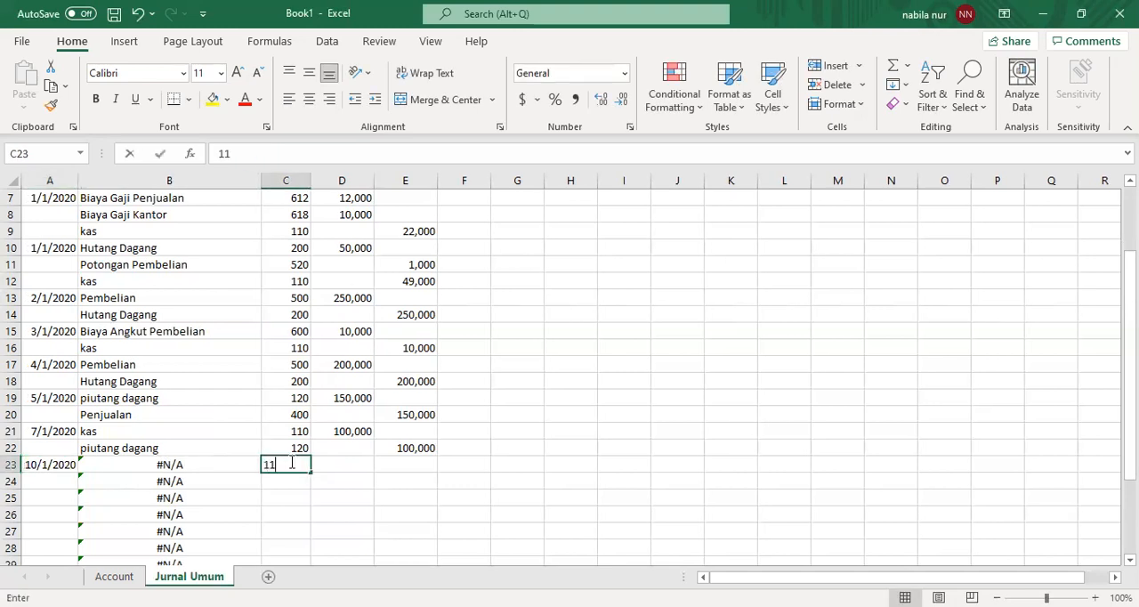
text(0)
key(Return)
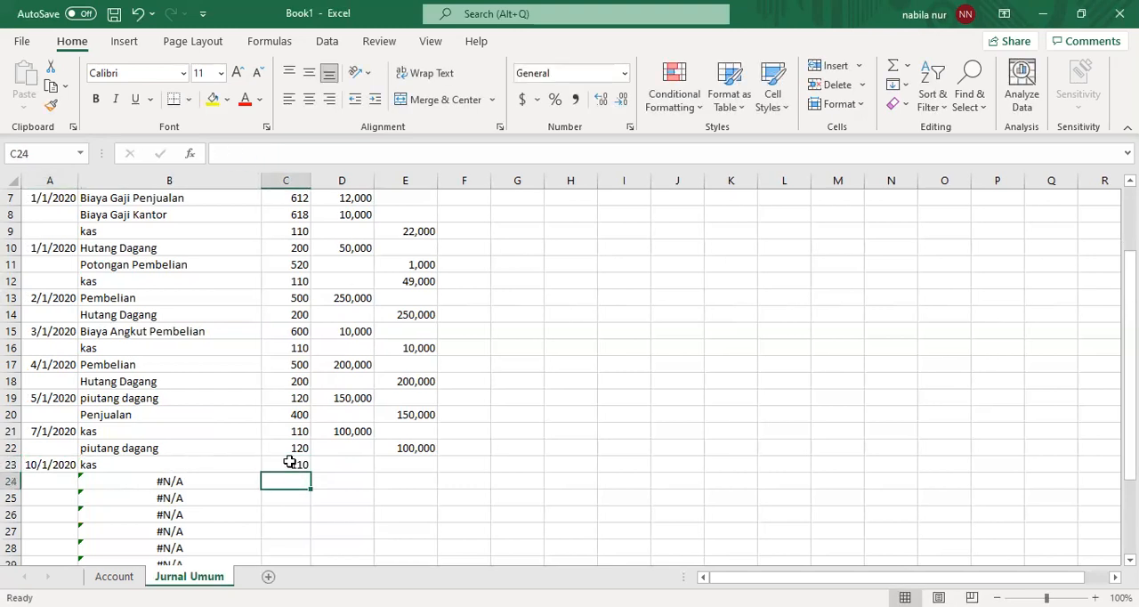
text(400)
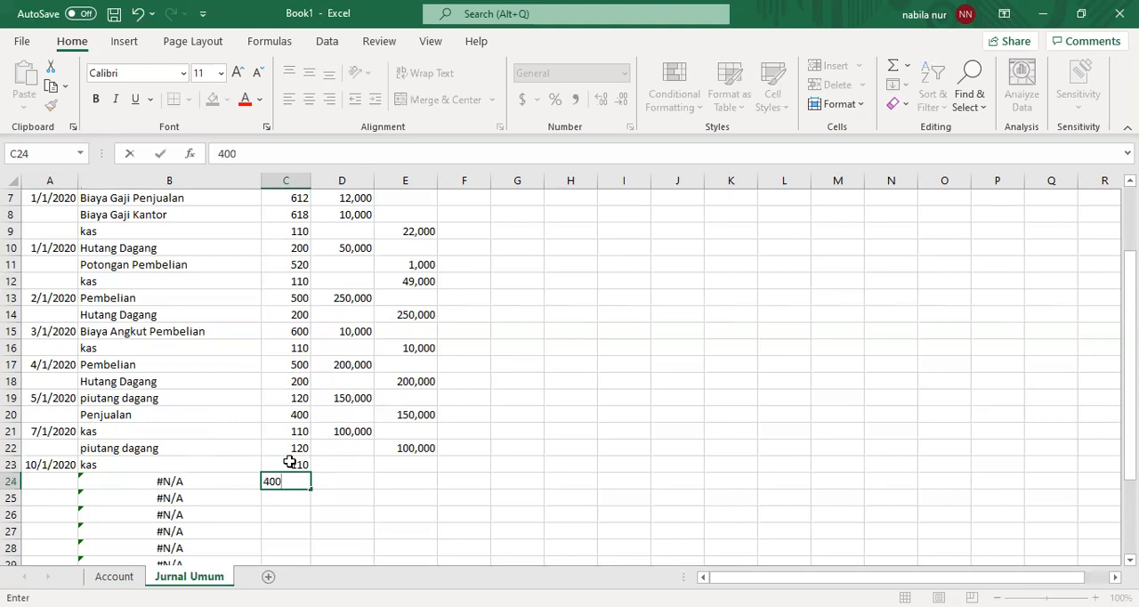
key(Return)
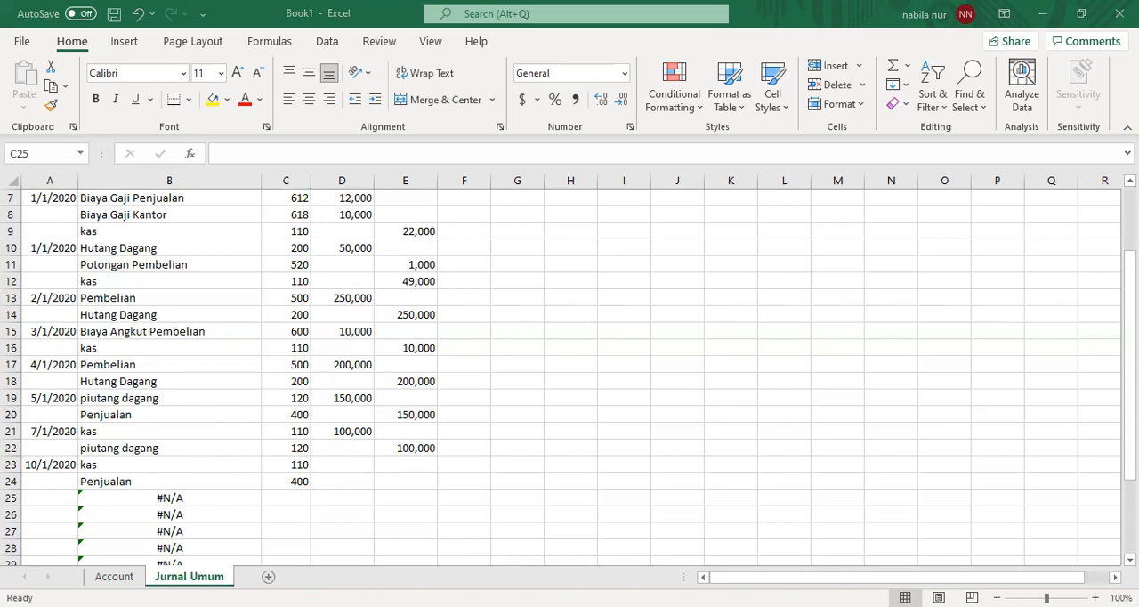
- Record a debit of 225,000 in D23 for kas and a credit of 225,000 in E24 for Penjualan
click(338, 465)
text(225,000)
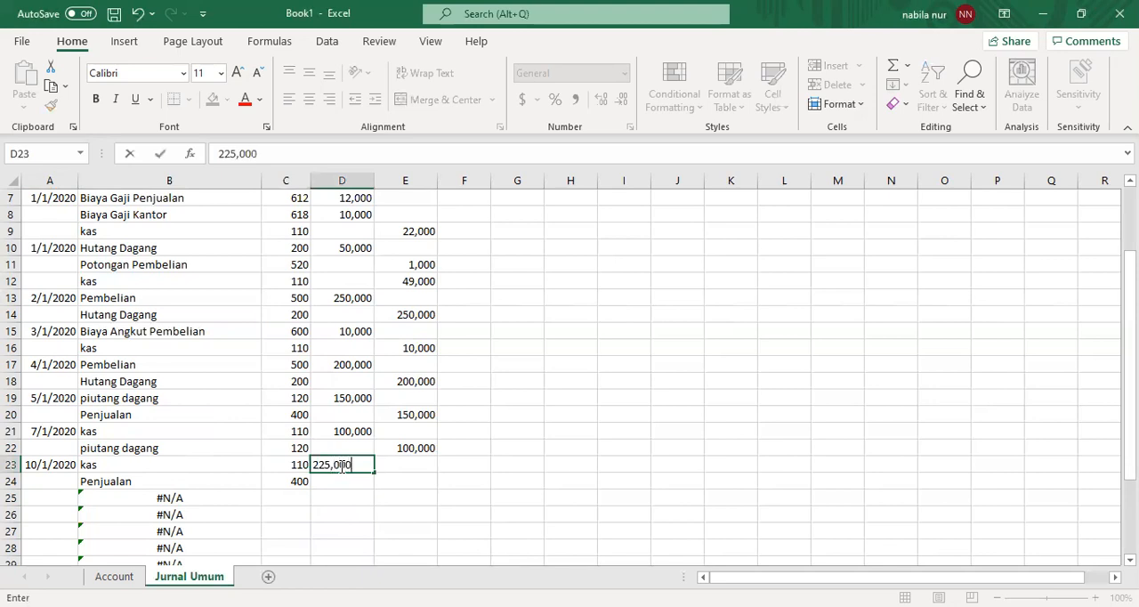
key(Return)
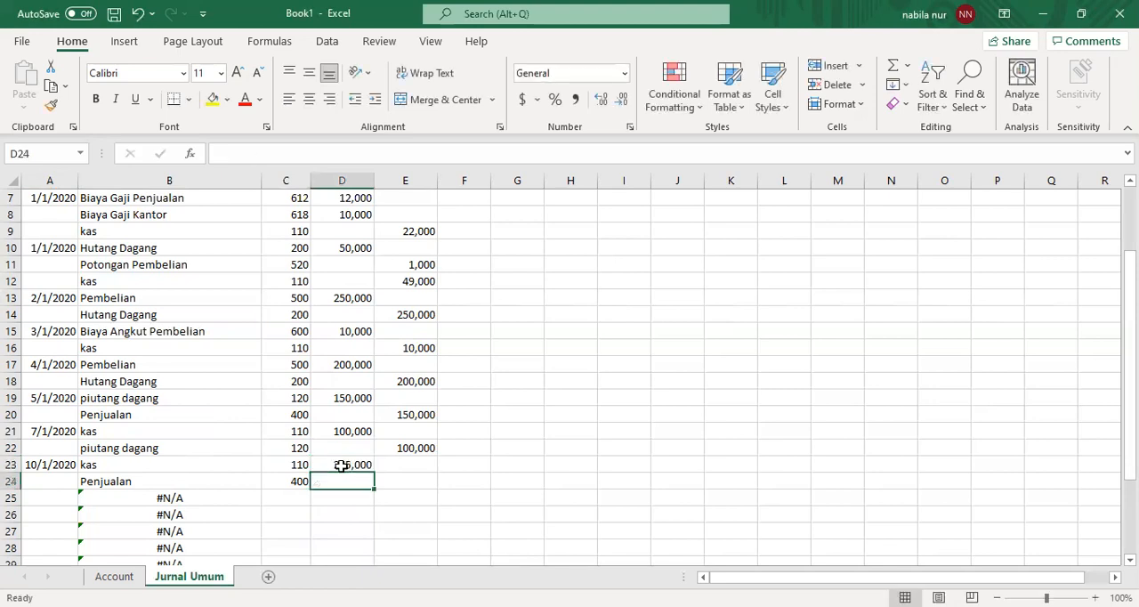
text(225)
key(BackSpace)
key(BackSpace)
key(BackSpace)
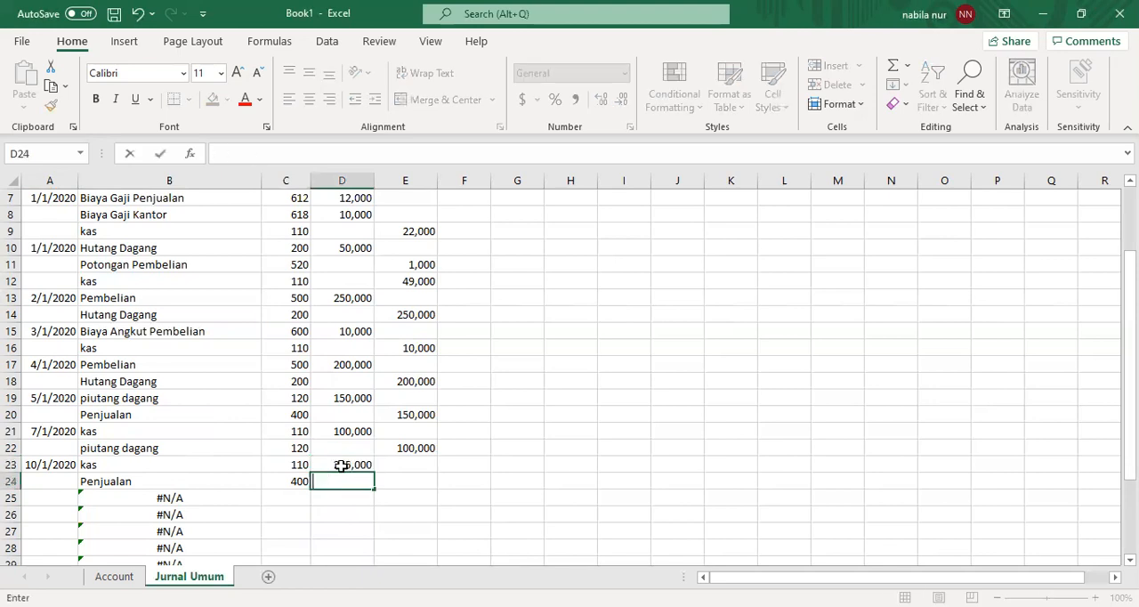
key(Tab)
text(225,000)
key(Return)
- Enter the date 11/1/2020 in A25 to start the next journal entry
key(Left)
key(Left)
key(Left)
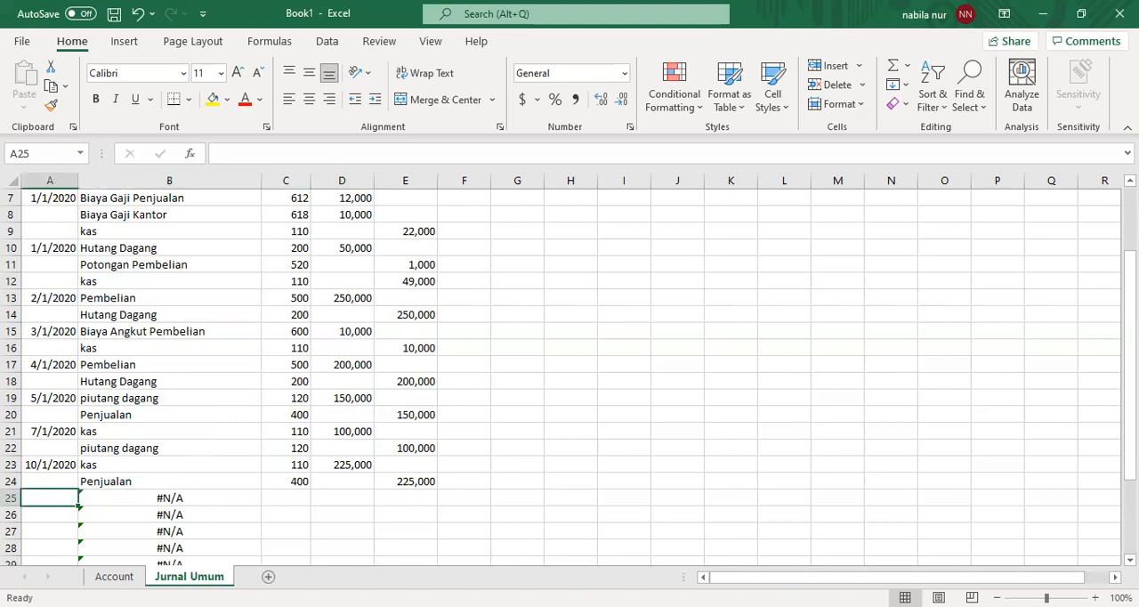
key(alt+Tab)
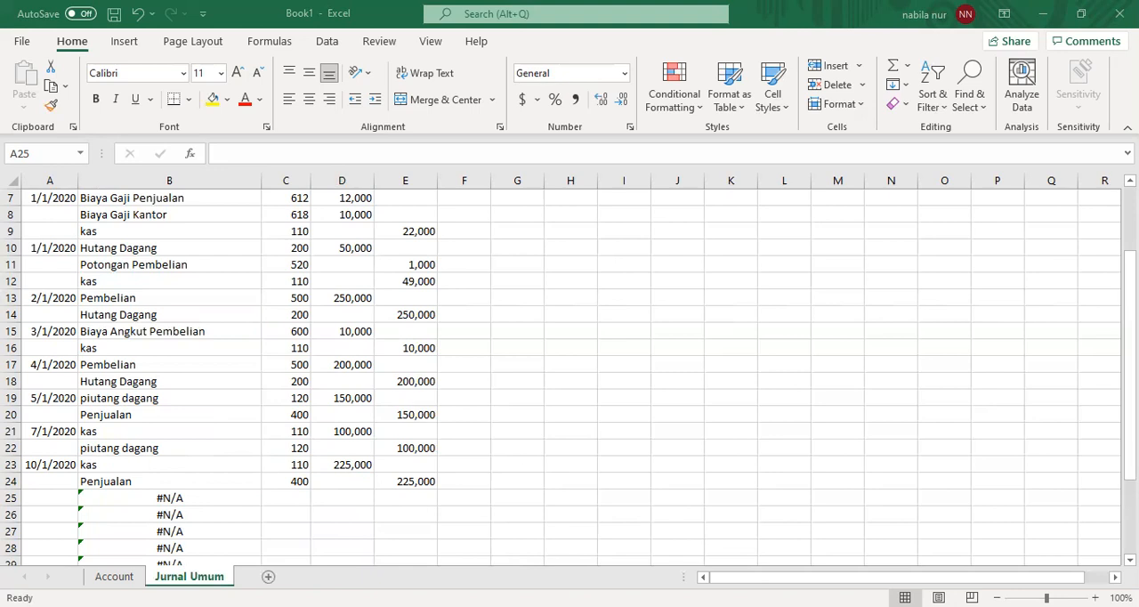
text(11/)
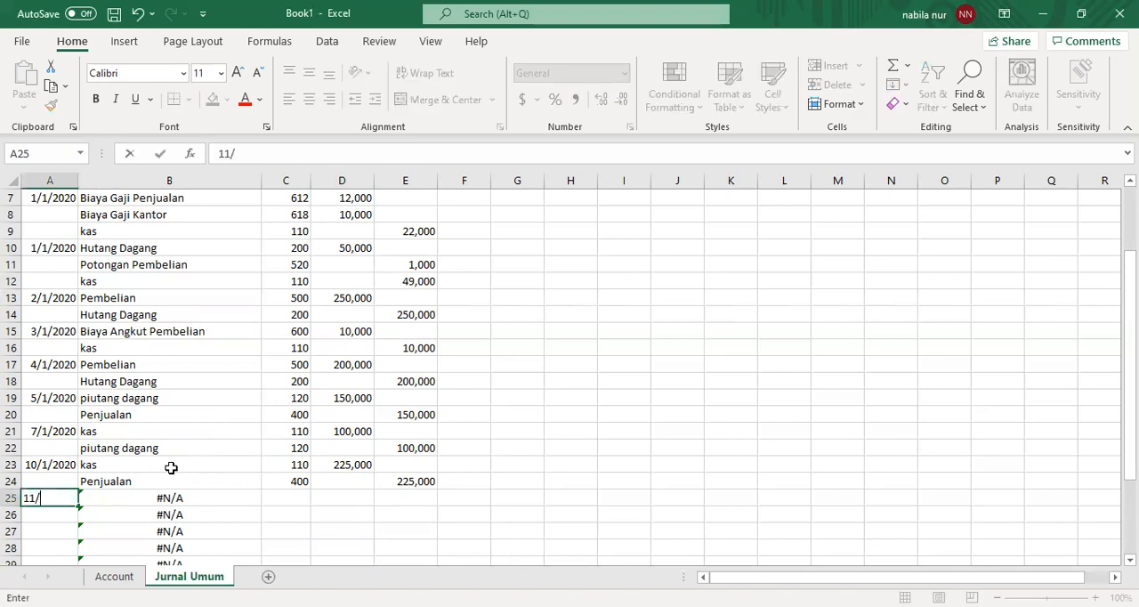
text(1/2020)
key(Tab)
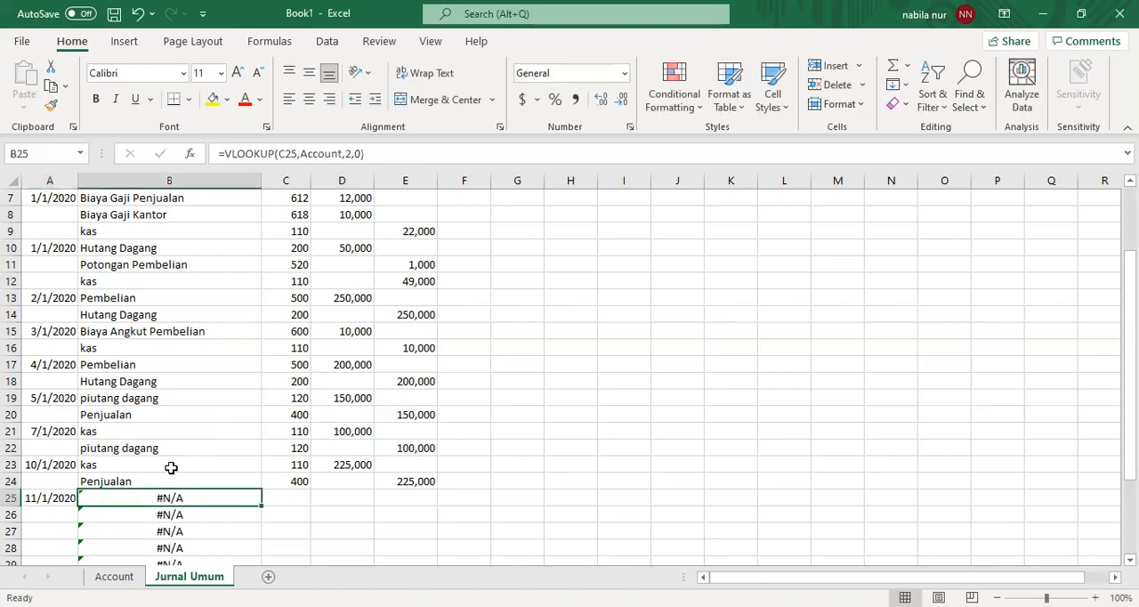
- Enter account numbers 200 in C25 and 110 in C26 for the 11/1/2020 entry
key(Tab)
text(200)
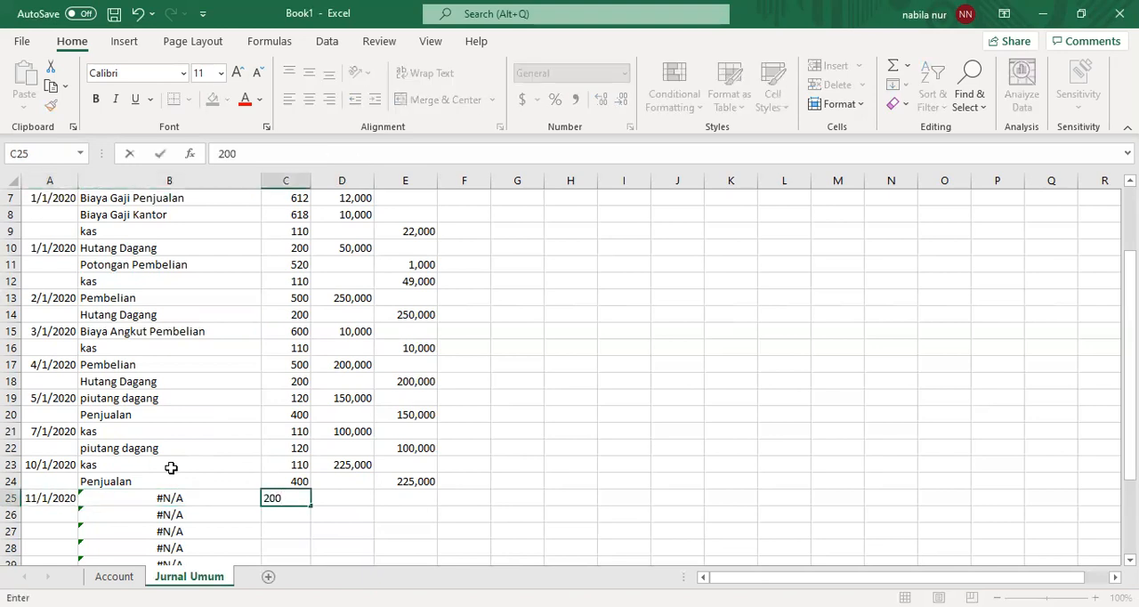
key(Return)
text(110)
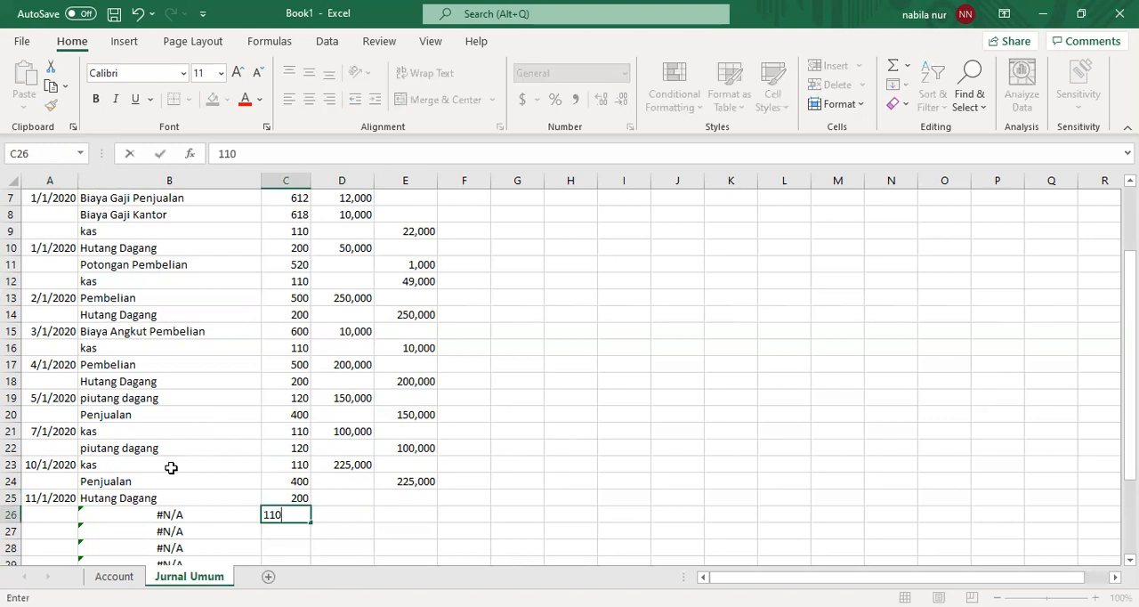
key(Return)
- Record a debit of 150,000 in D25 for Hutang Dagang and a credit of 150,000 in E26 for kas
key(Up)
key(Up)
key(Right)
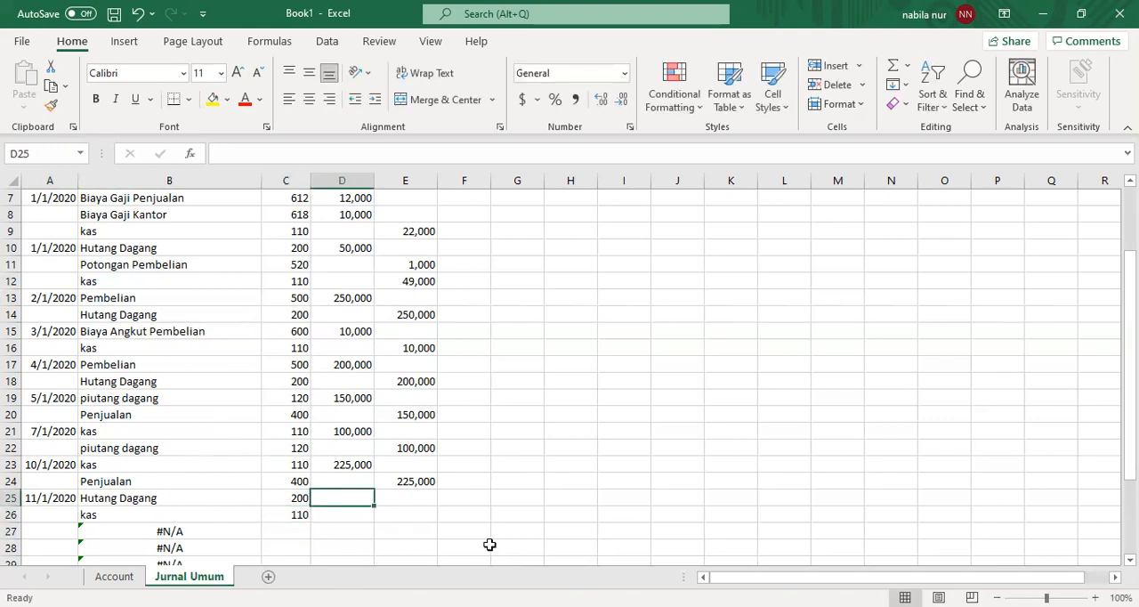
key(alt+Tab)
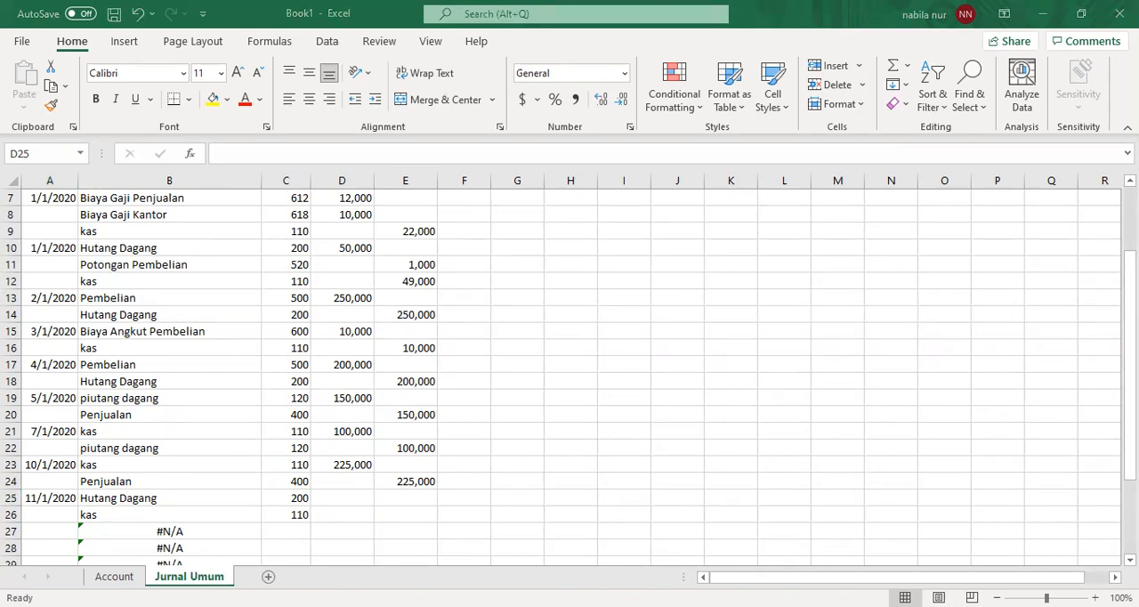
click(343, 509)
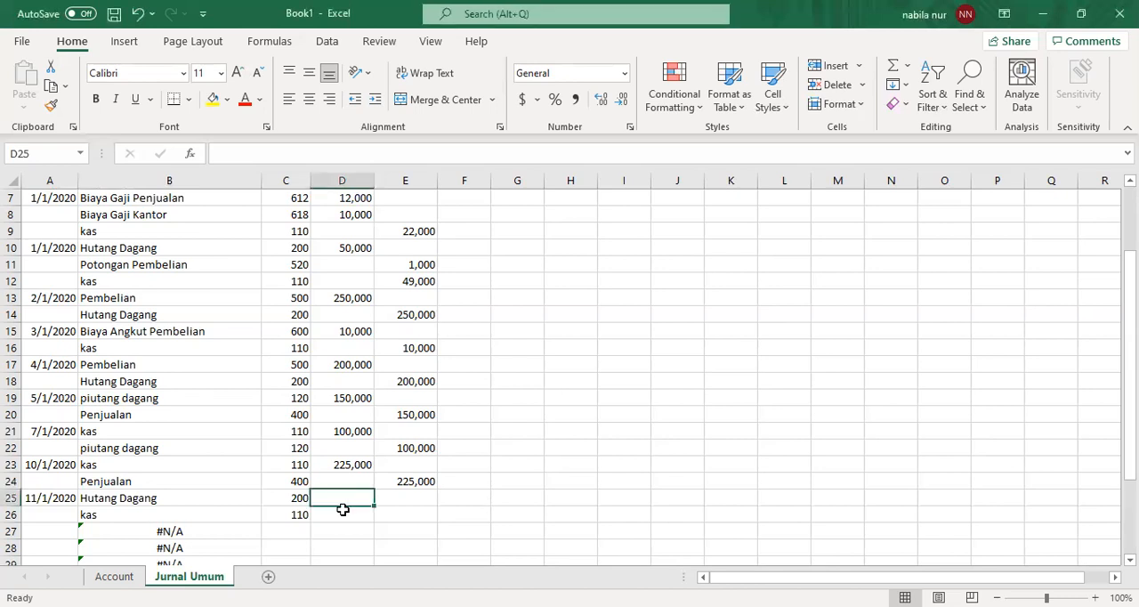
text(150,000)
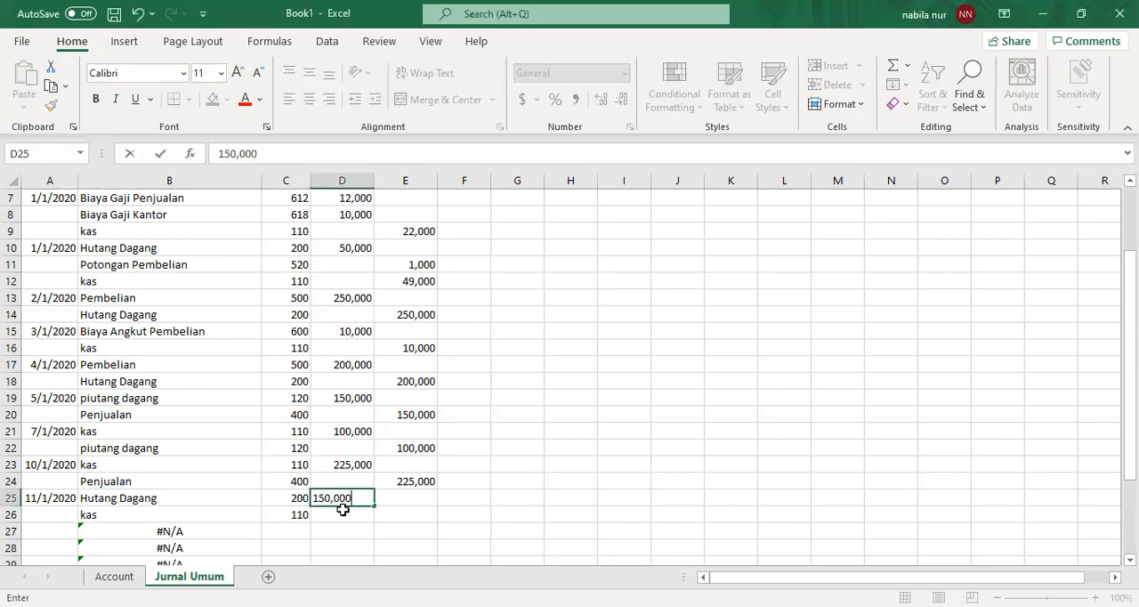
key(Return)
key(Right)
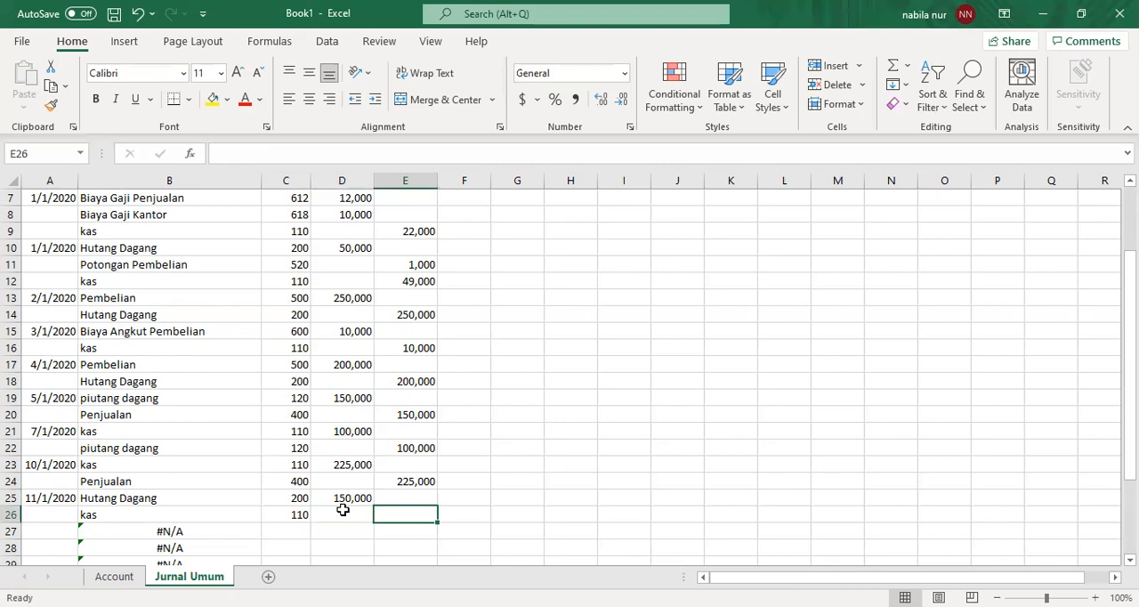
text(150,000)
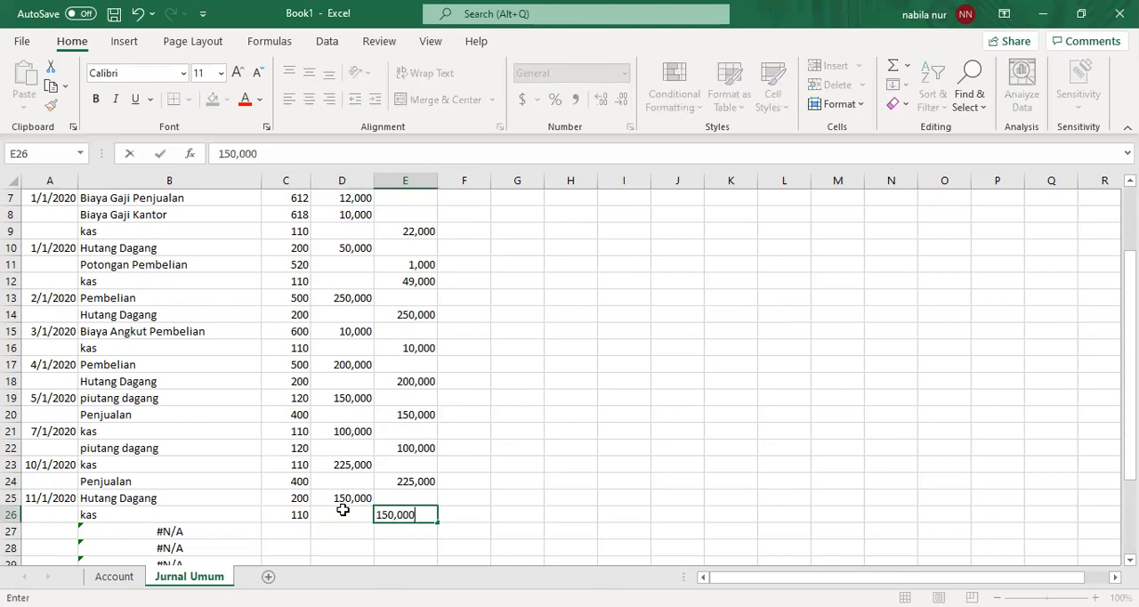
key(Return)
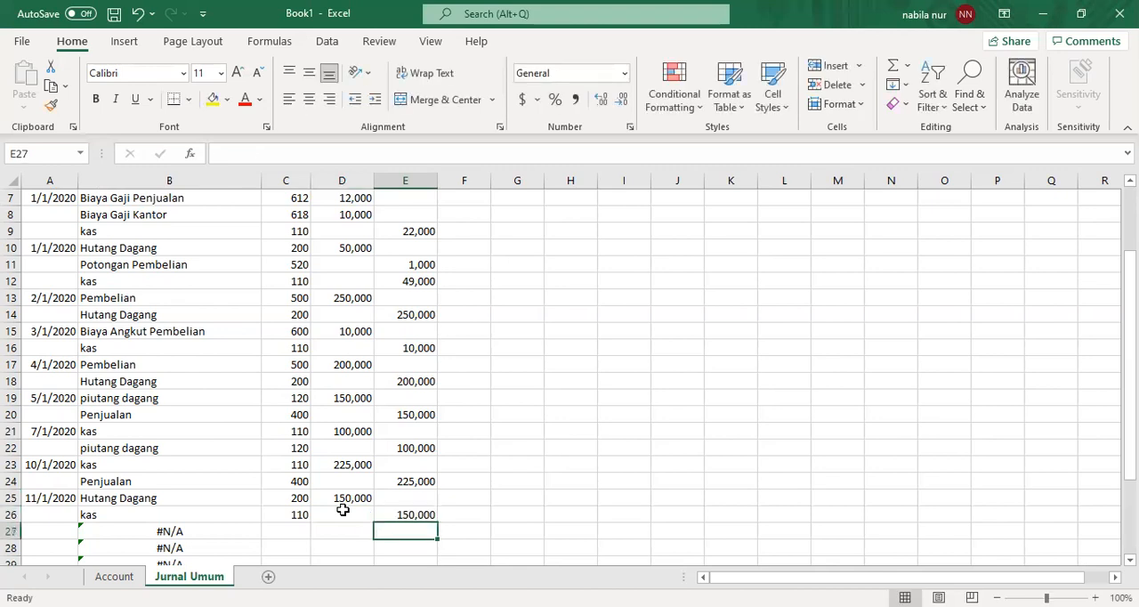
- Enter the date 12/1/2020 in A27 to start the discounted payable payment entry
key(Left)
key(Left)
key(Left)
key(Left)
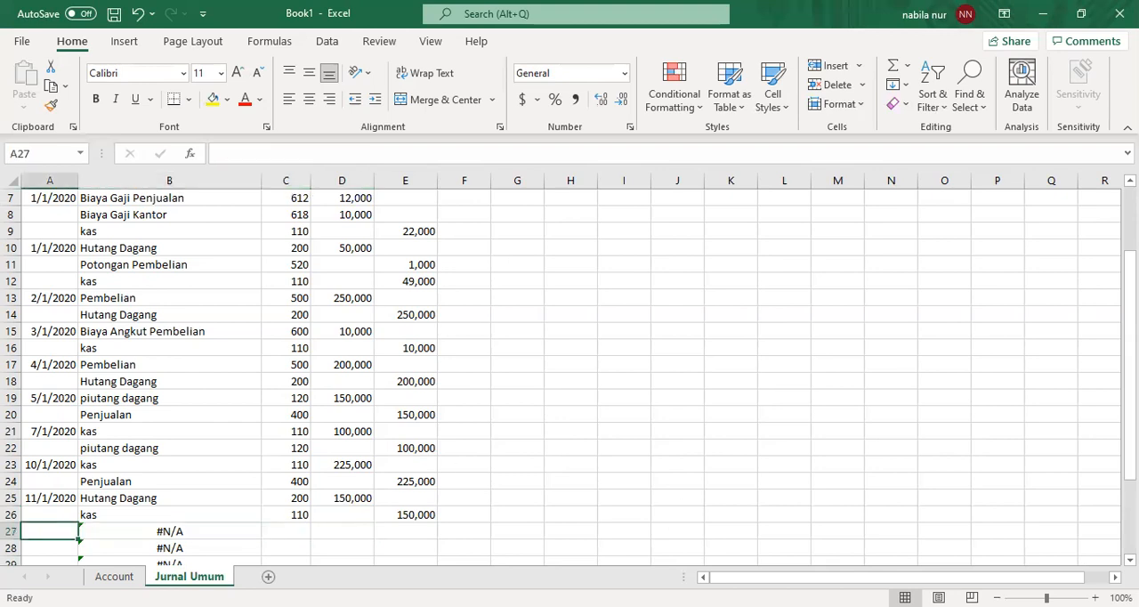
key(alt+Tab)
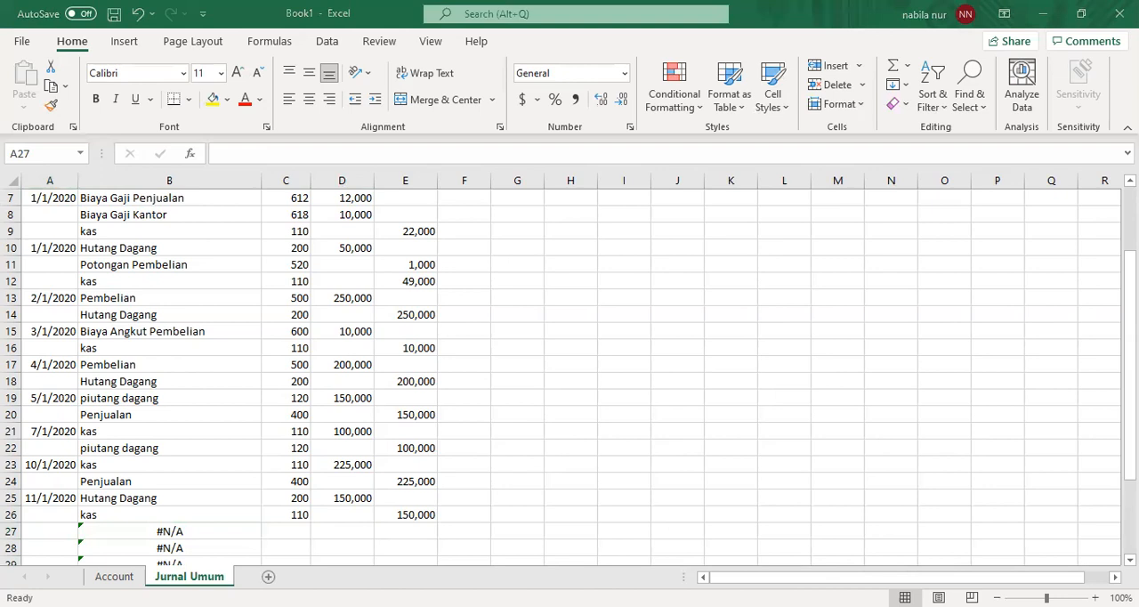
drag(1130, 335, 1130, 418)
text(12/1/2020)
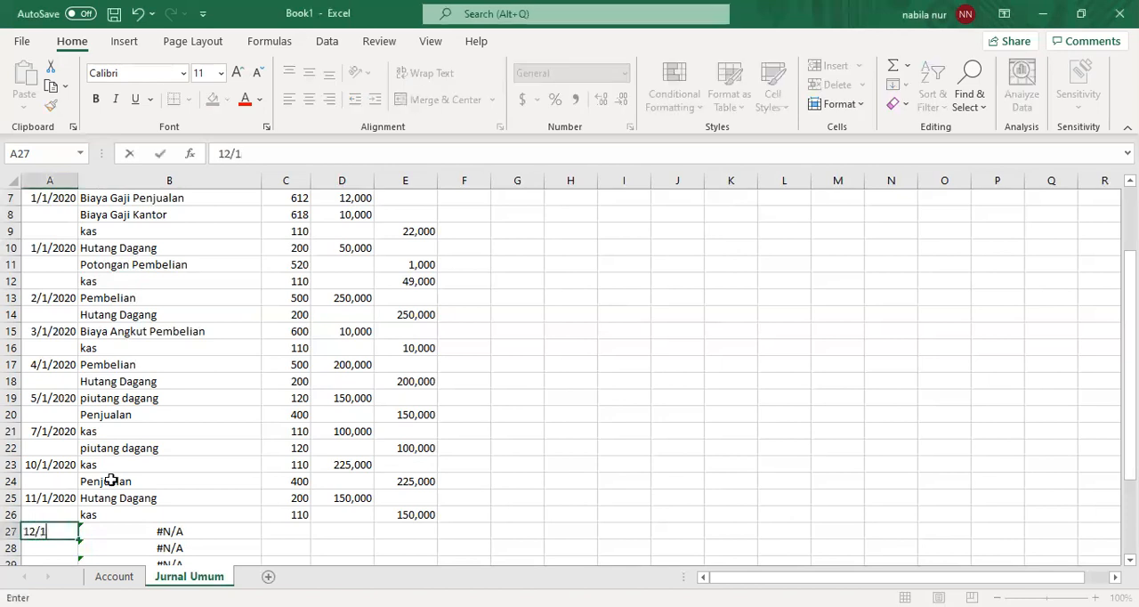
key(Tab)
key(Tab)
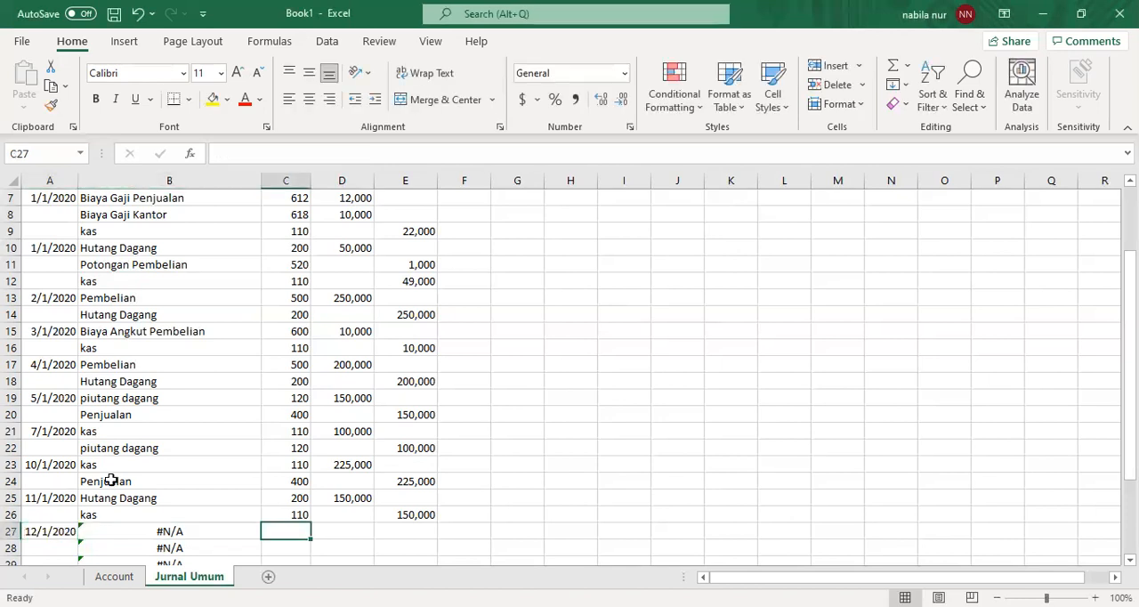
- Enter account numbers 200 in C27, 520 in C28 and 110 in C29 for the 12/1/2020 entry
text(200)
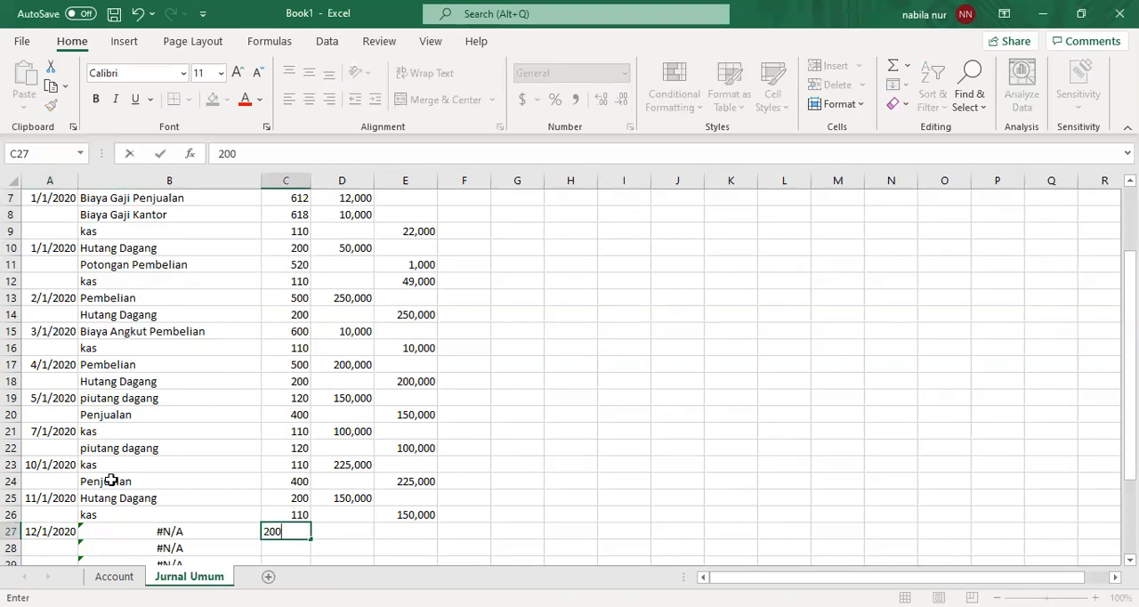
key(Return)
text(520)
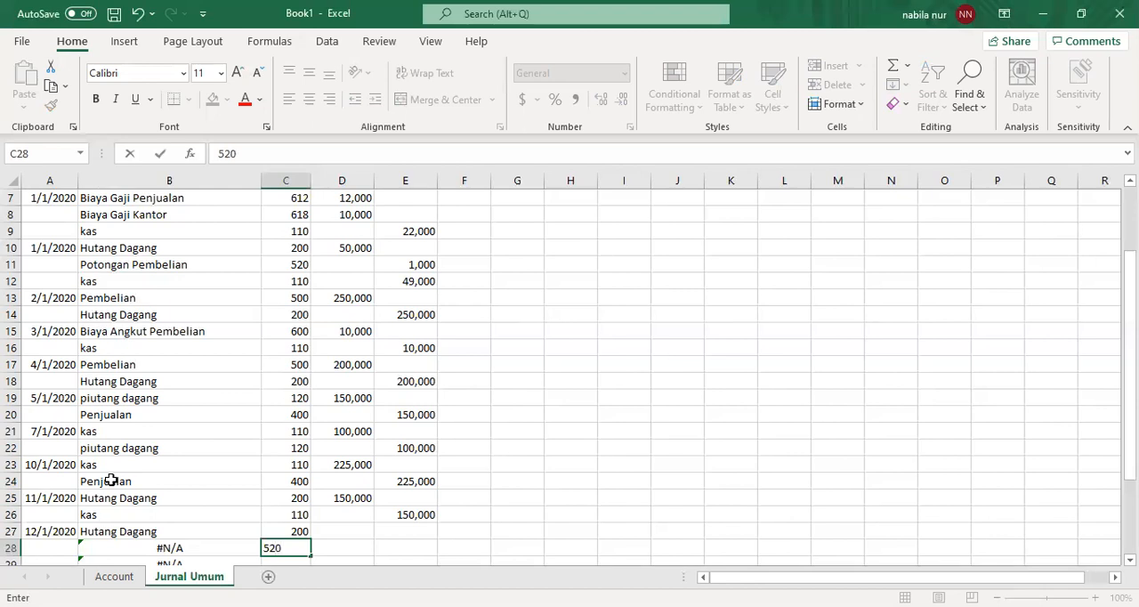
key(Return)
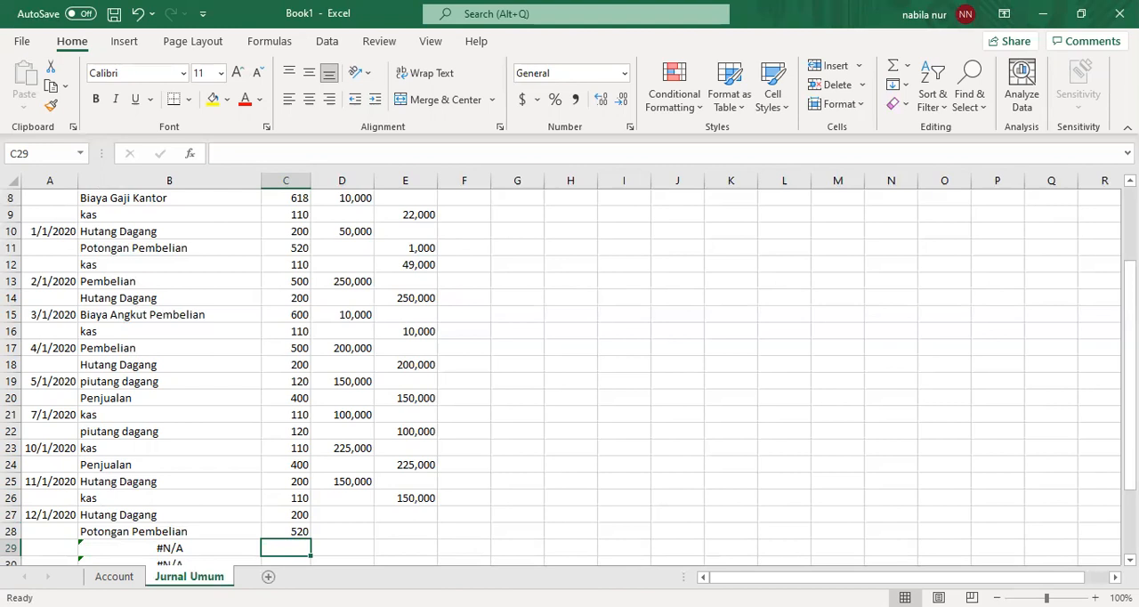
key(alt+Tab)
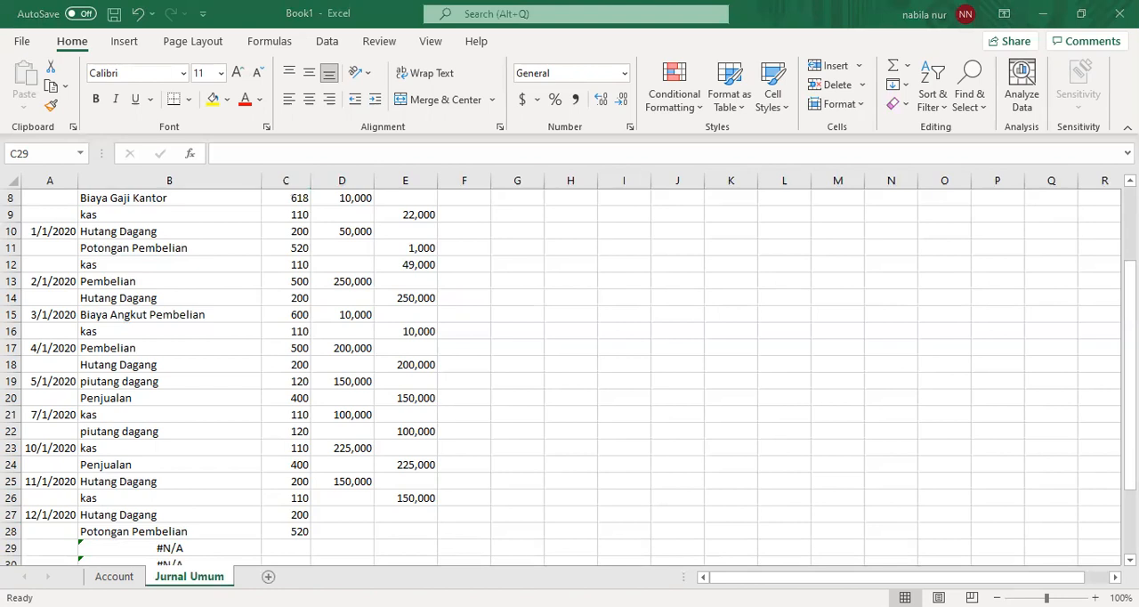
key(alt+Tab)
text(110)
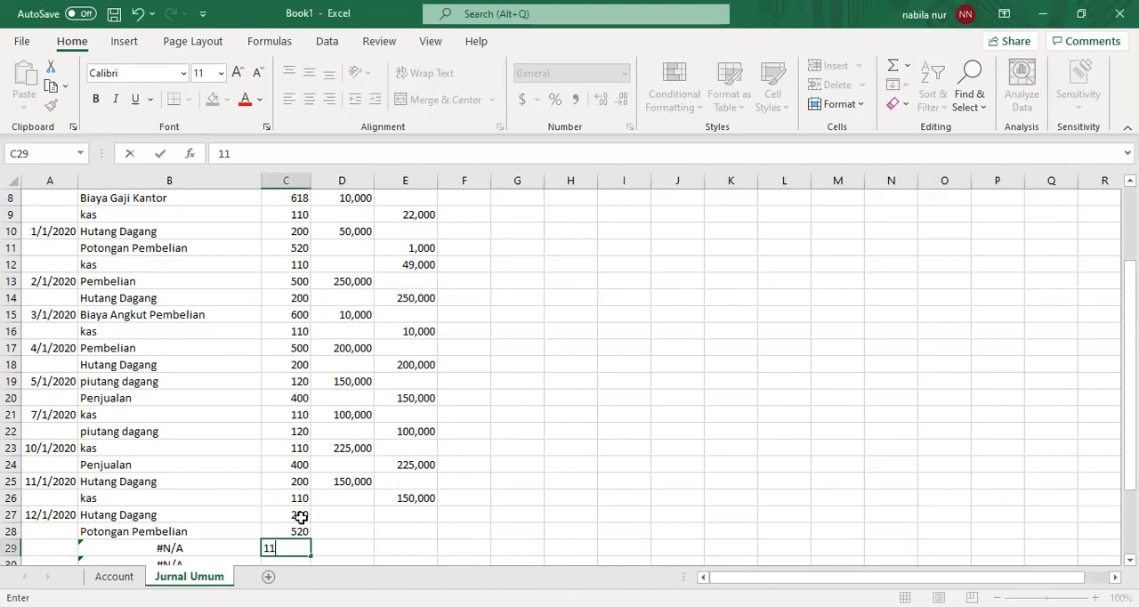
key(Return)
key(Up)
key(Up)
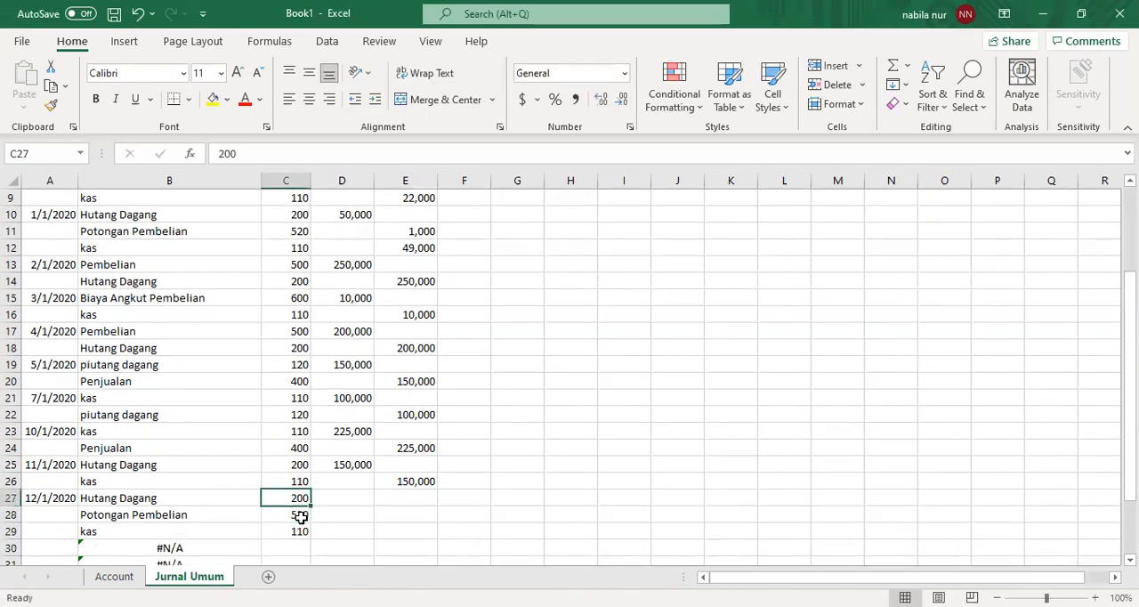
- Record a debit of 250,000 in D27 for Hutang Dagang on the 12/1/2020 entry
key(Right)
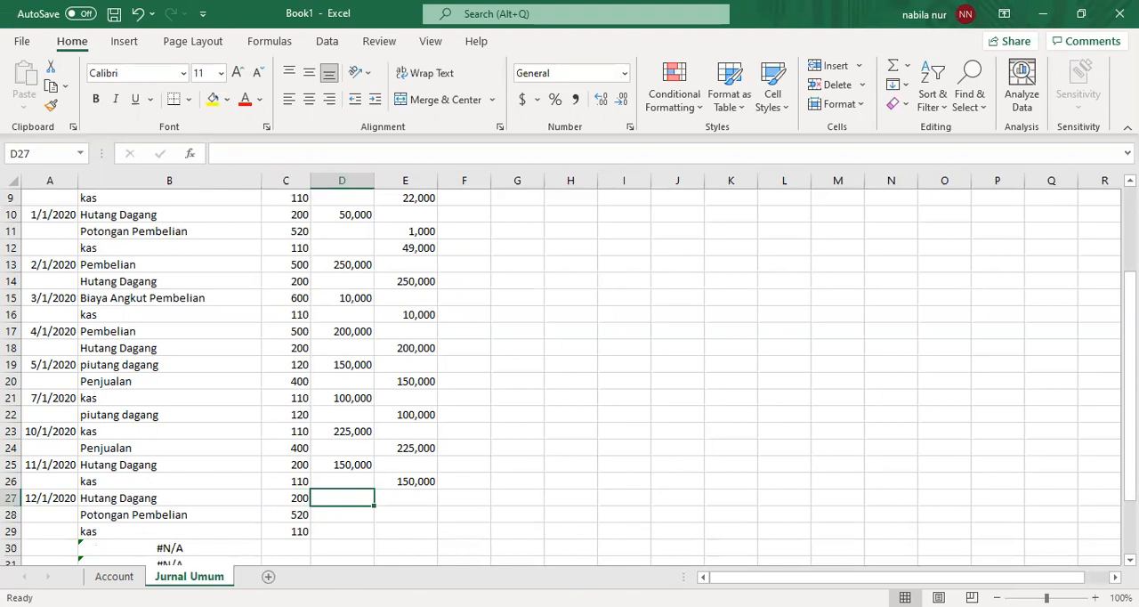
key(alt+Tab)
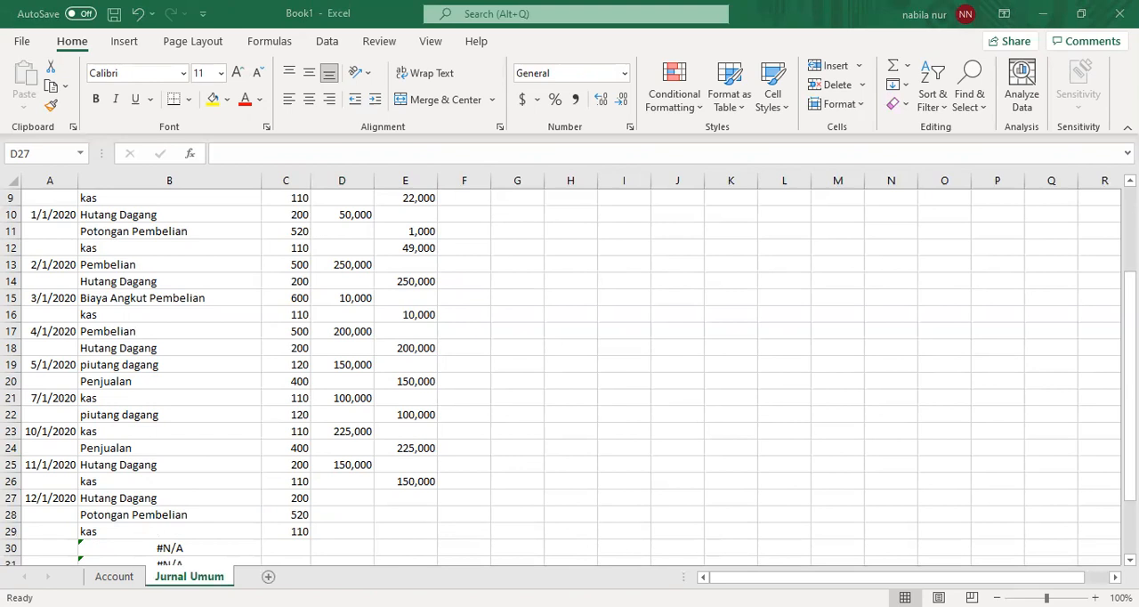
click(819, 573)
text(250,)
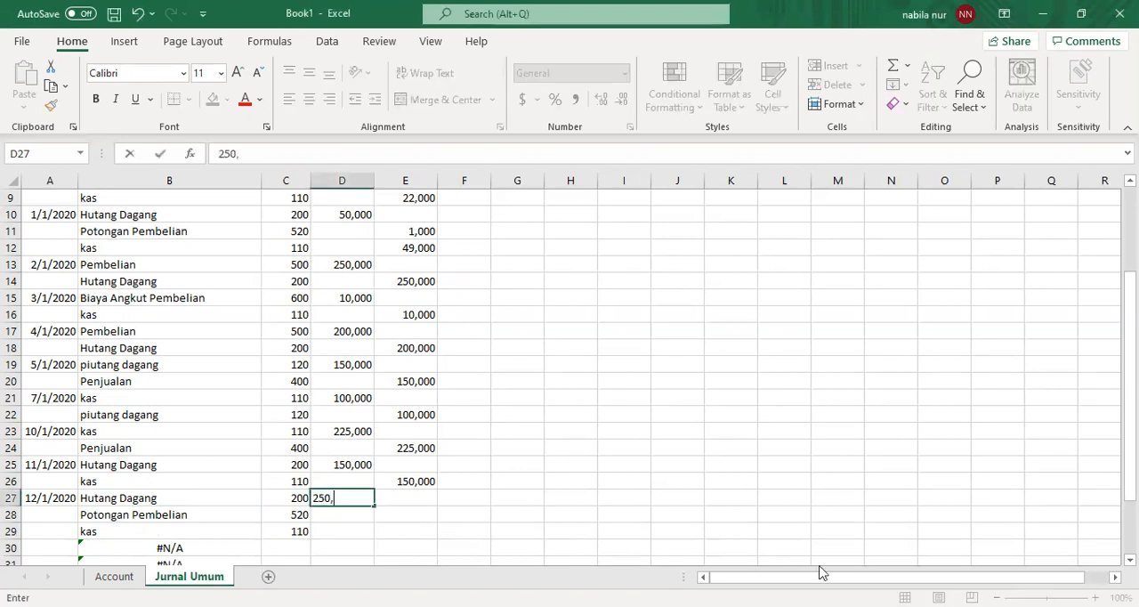
text(000)
key(Return)
- Record credits of 5,000 in E28 for Potongan Pembelian and 245,000 in E29 for kas
key(Right)
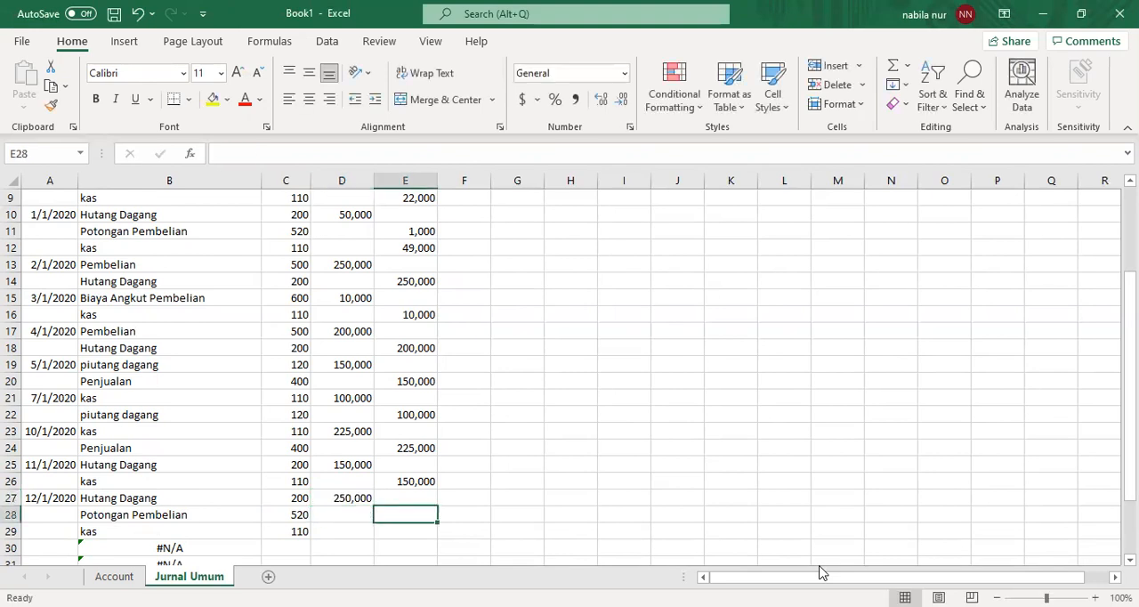
text(5)
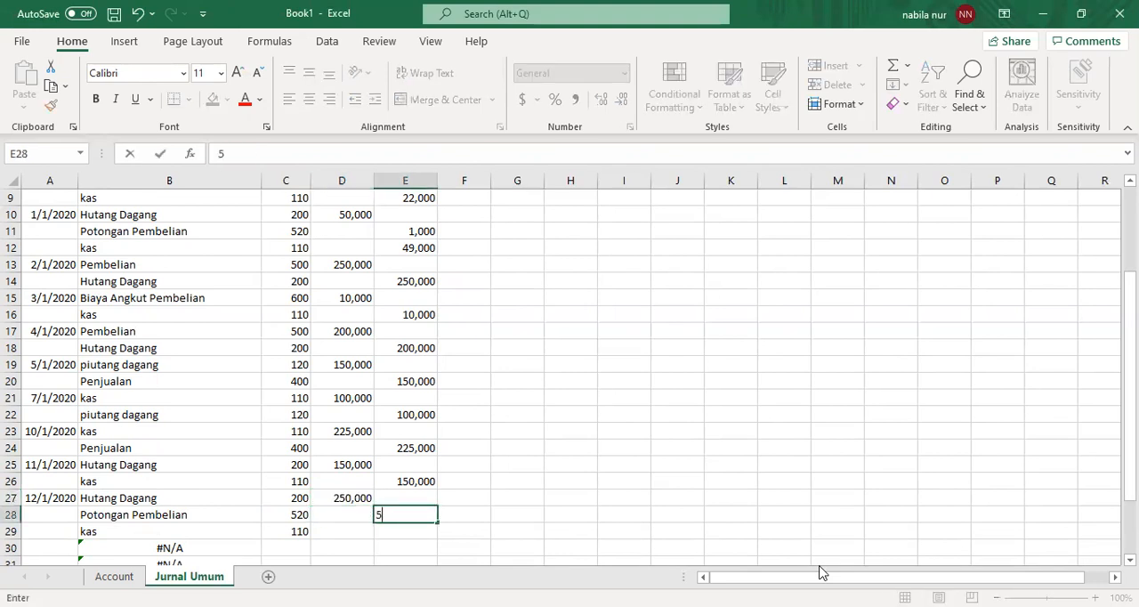
text(,000)
key(Return)
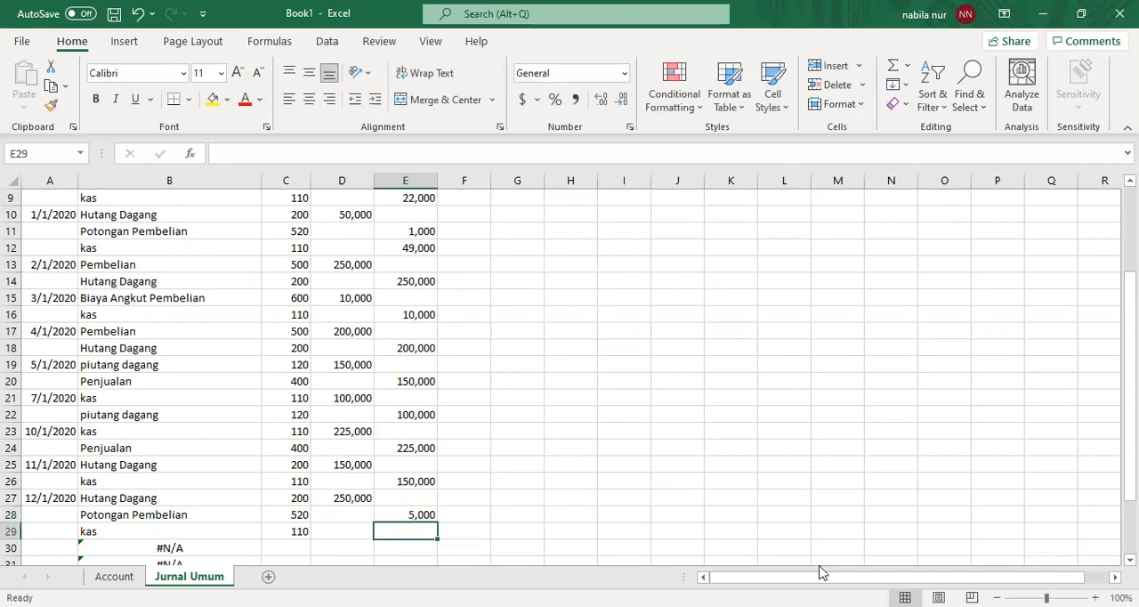
text(245,000)
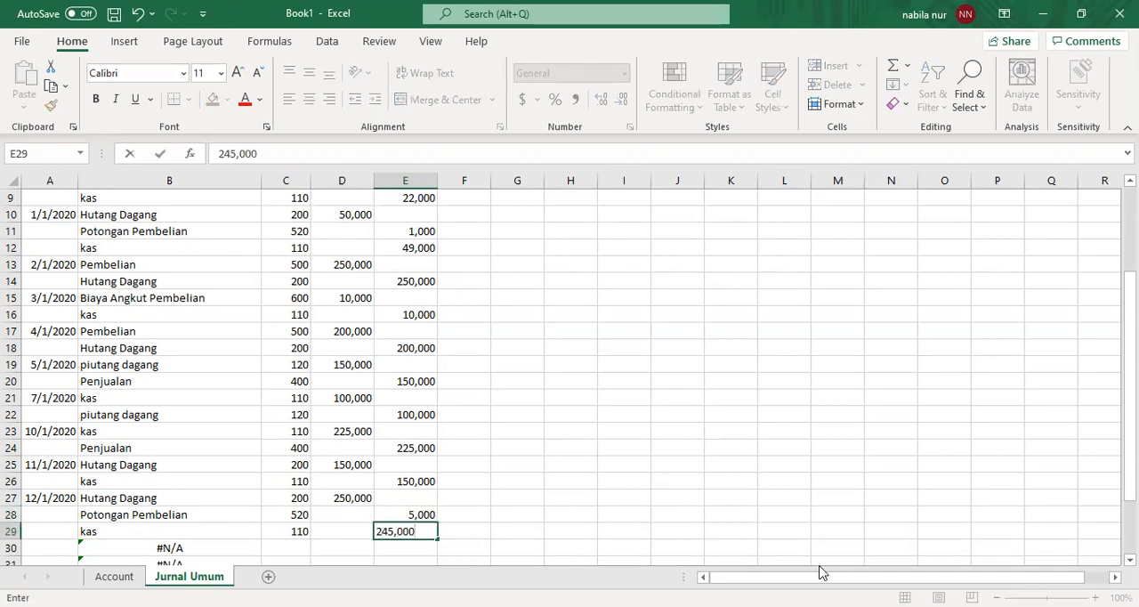
key(Return)
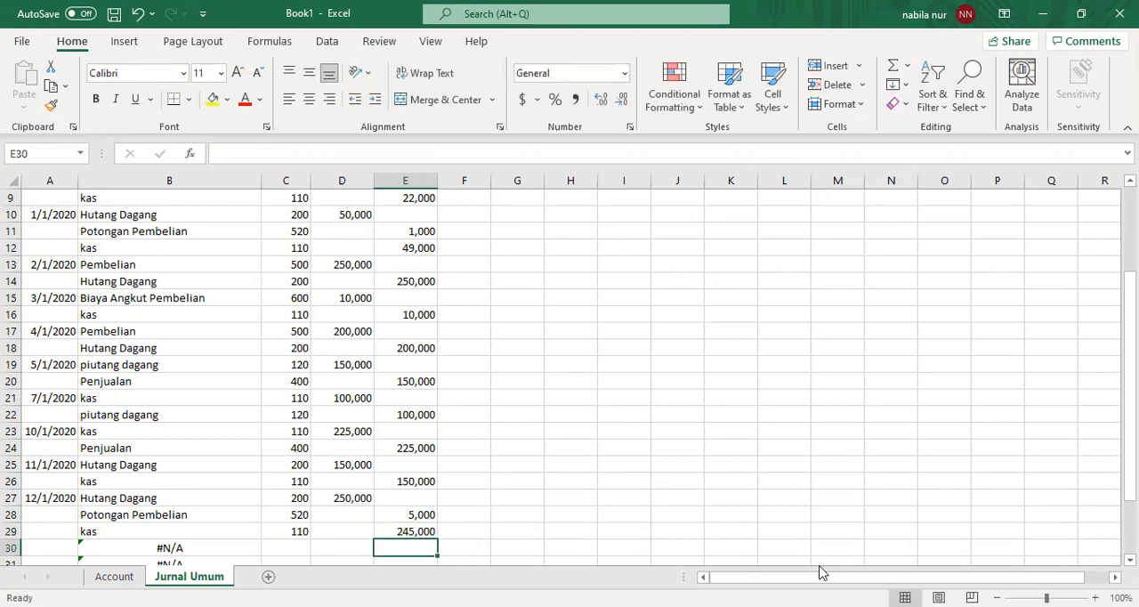
- Enter the date 13/1/2020 in A30 to start the sales return entry
key(Left)
key(Left)
key(Left)
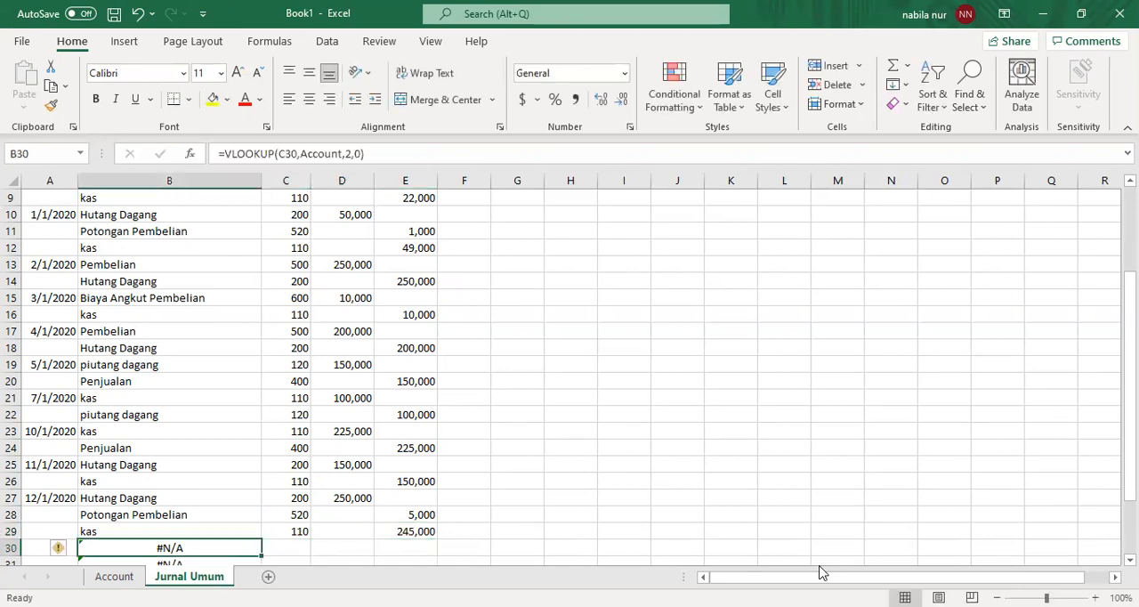
key(Left)
text(13/1/2020)
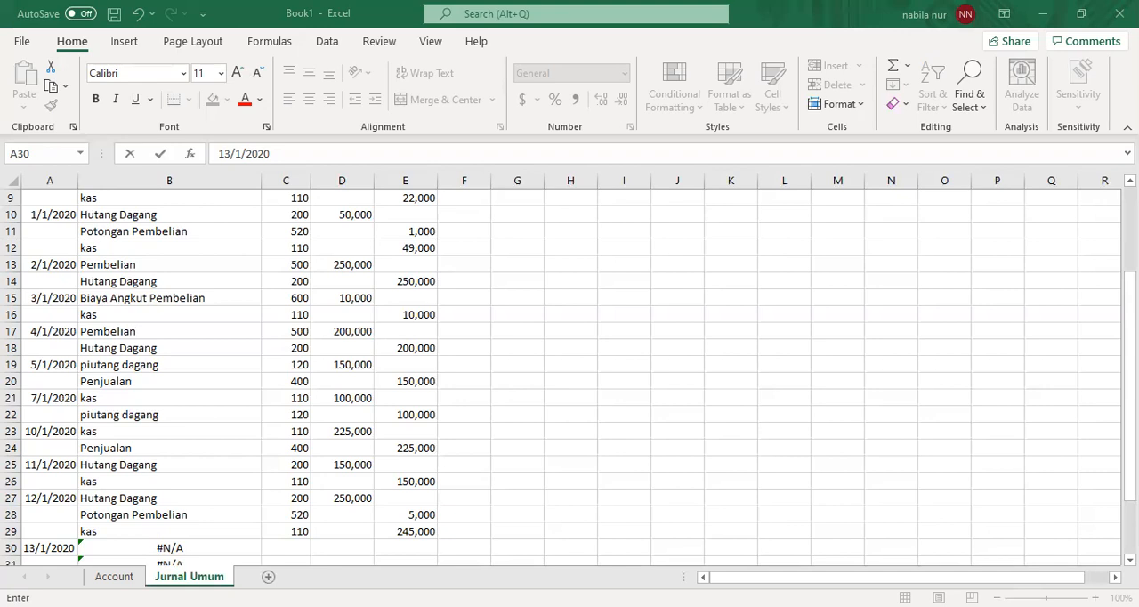
key(Return)
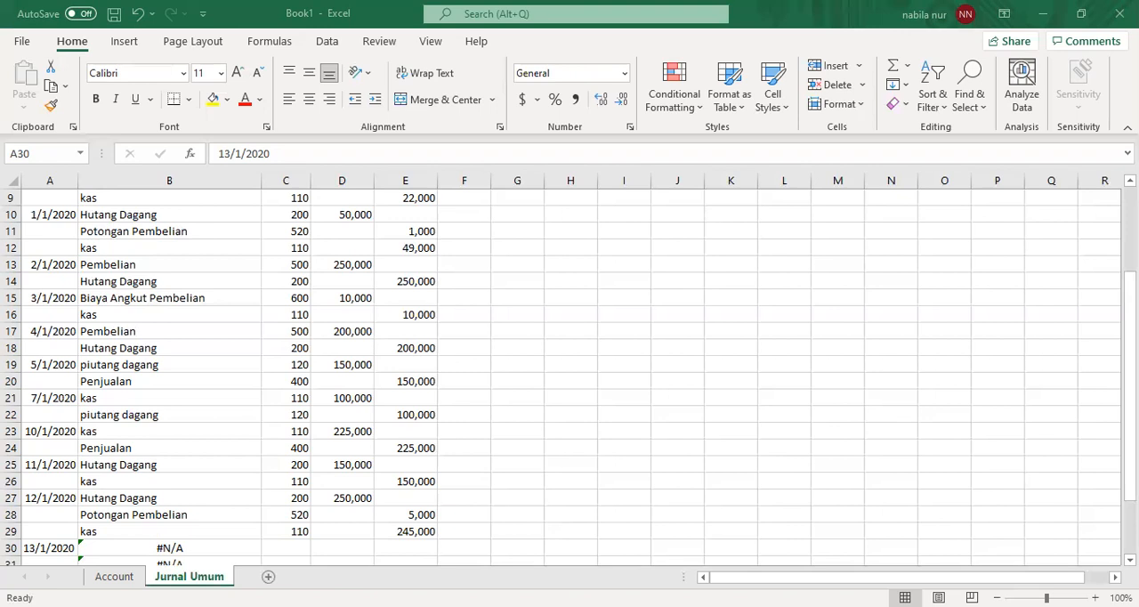
- Enter account numbers 410 in C30 and 120 in C31 for the 13/1/2020 entry, checking the Account sheet for the codes
key(alt+Tab)
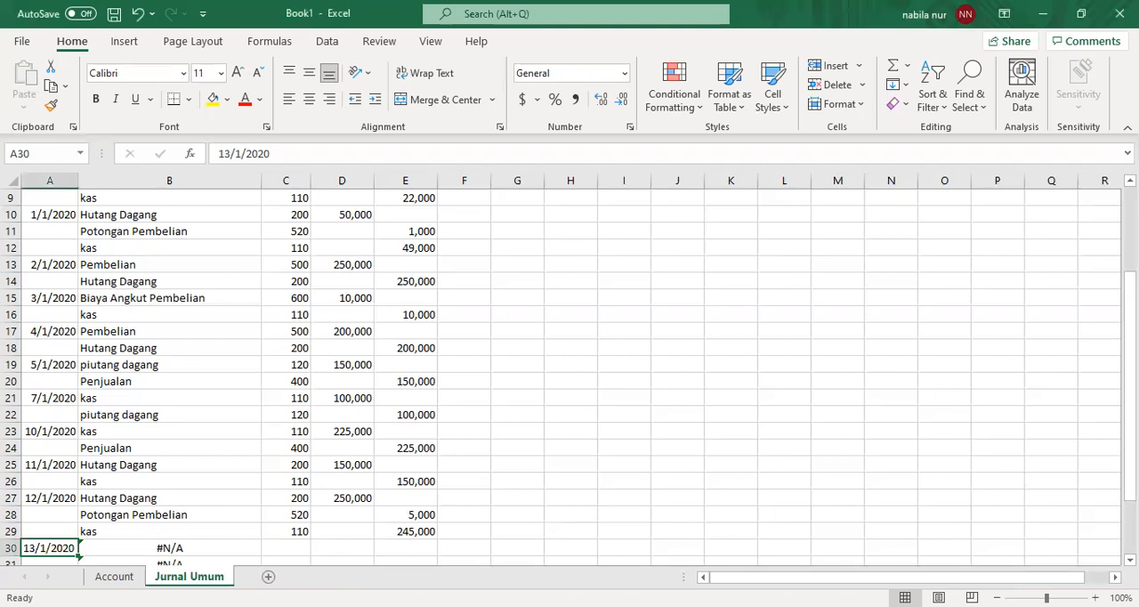
click(353, 546)
click(294, 548)
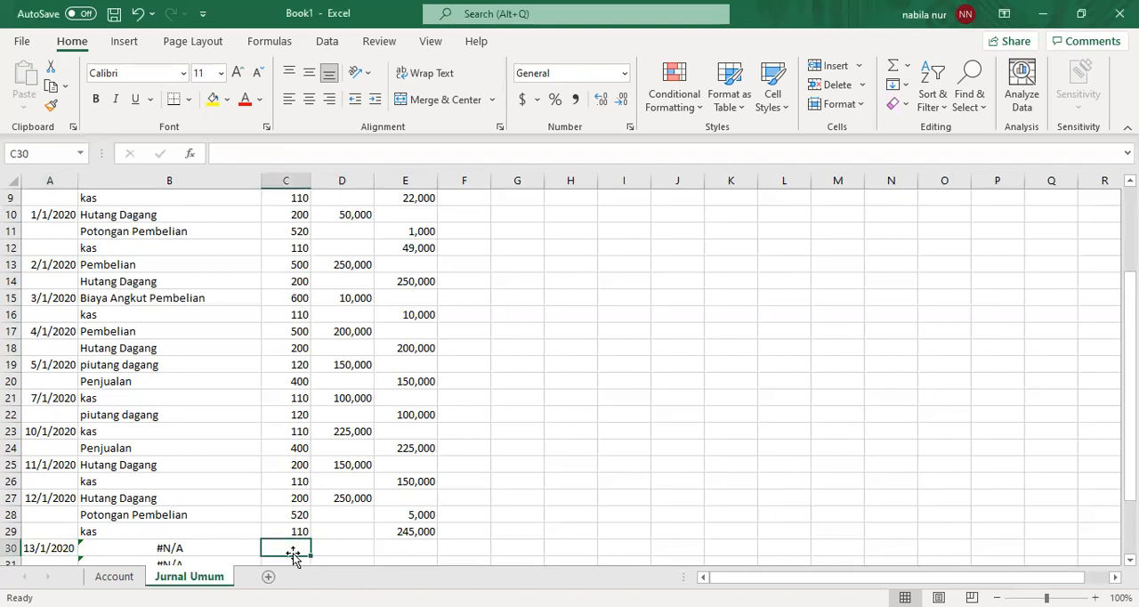
click(114, 576)
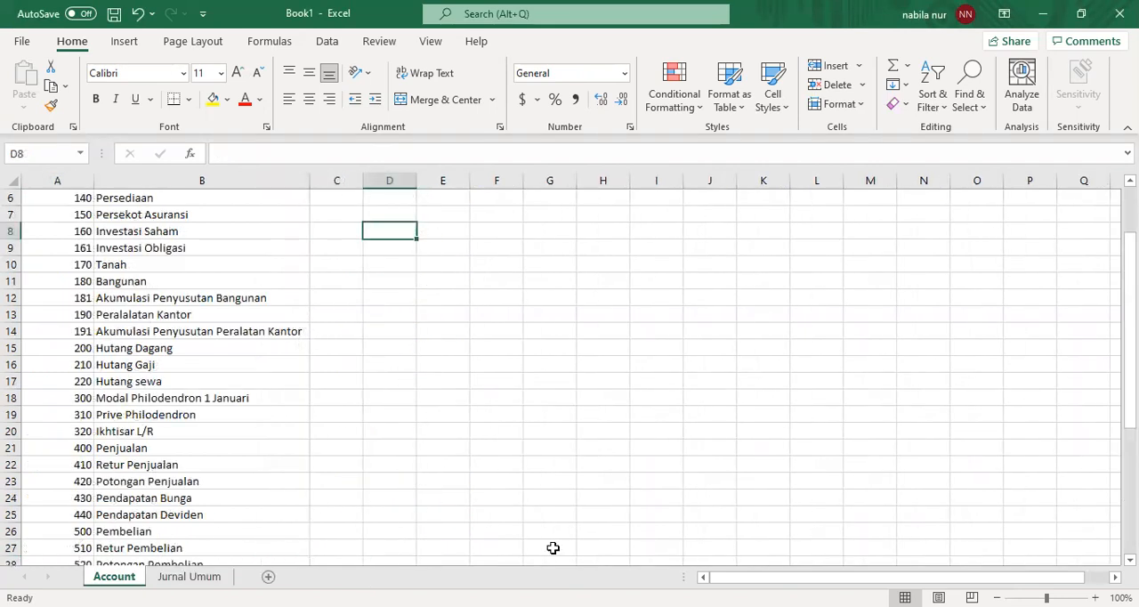
click(188, 576)
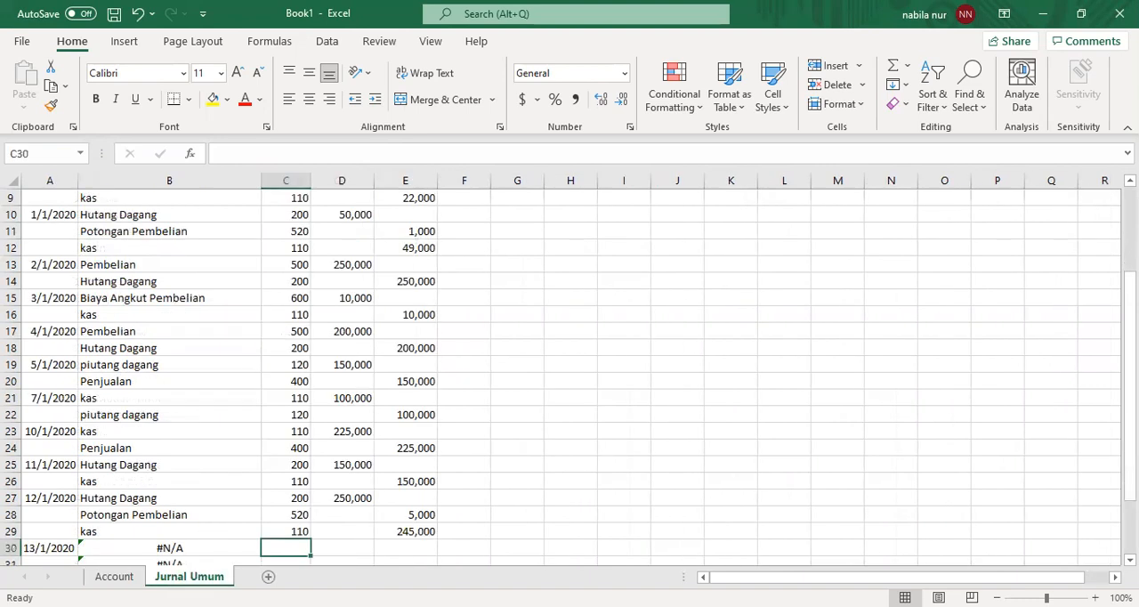
text(410)
key(Return)
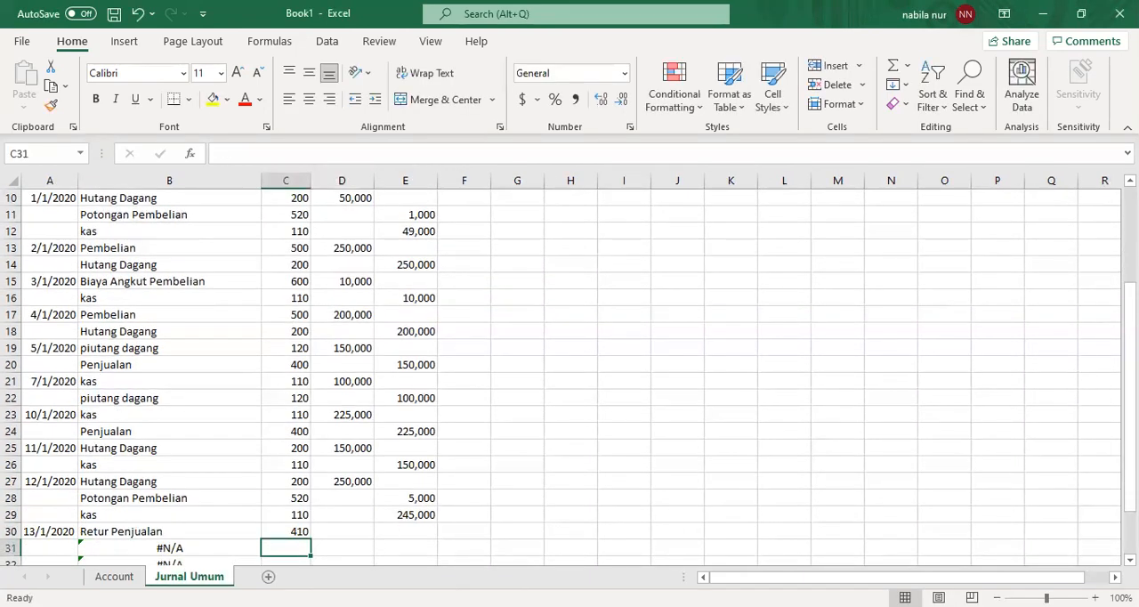
key(alt+Tab)
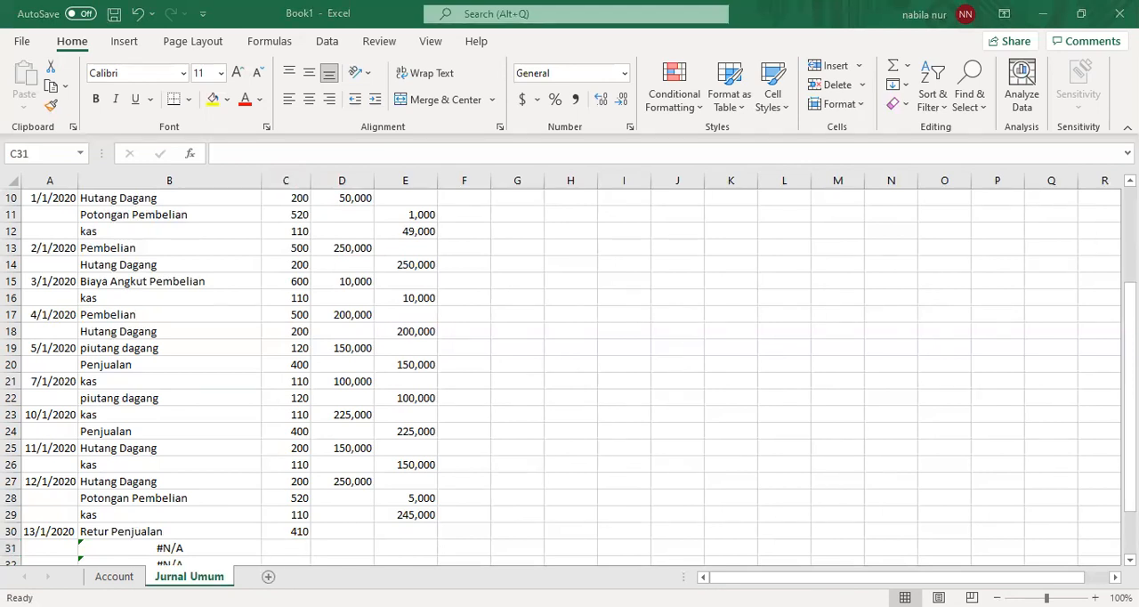
key(alt+Tab)
text(120)
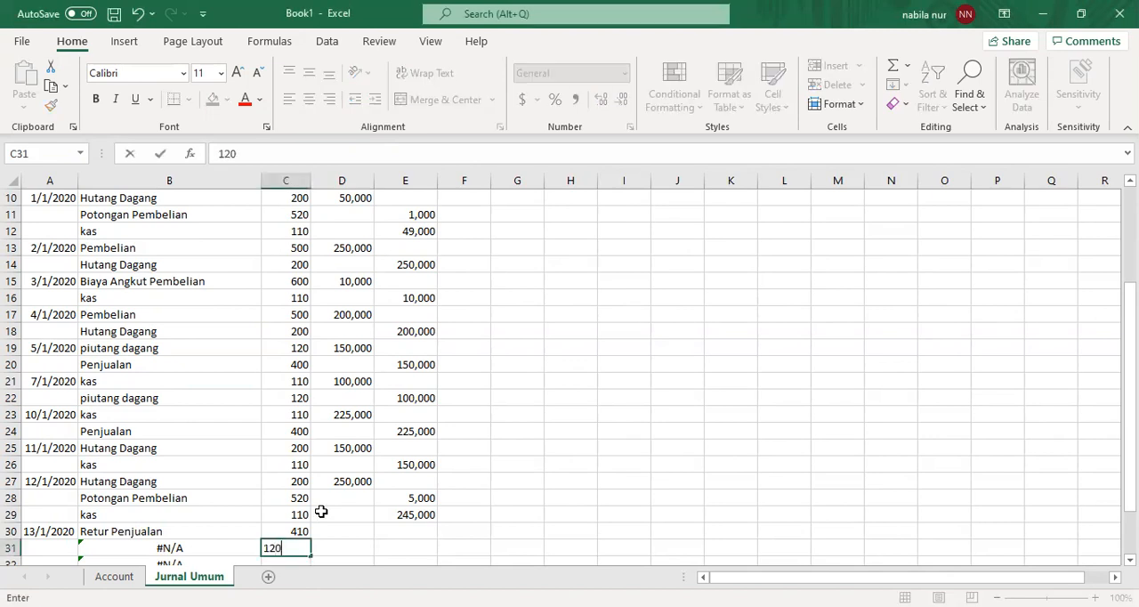
key(Return)
- Record a debit of 20,000 in D30 for Retur Penjualan and a credit of 20,000 in E31 for piutang dagang
key(Up)
key(Up)
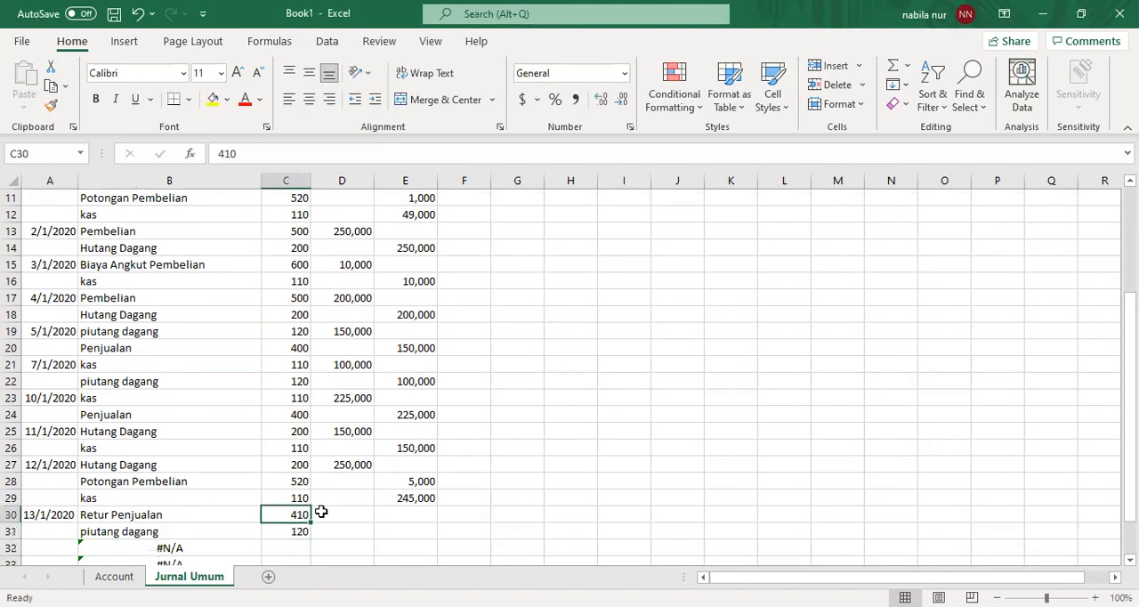
key(Right)
text(20,000)
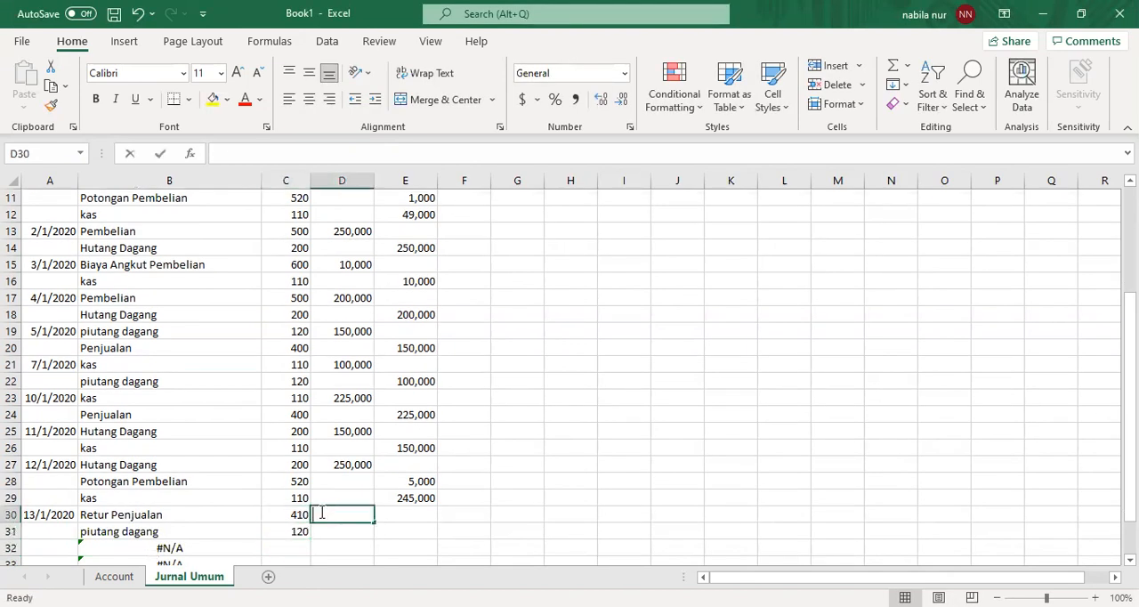
key(Return)
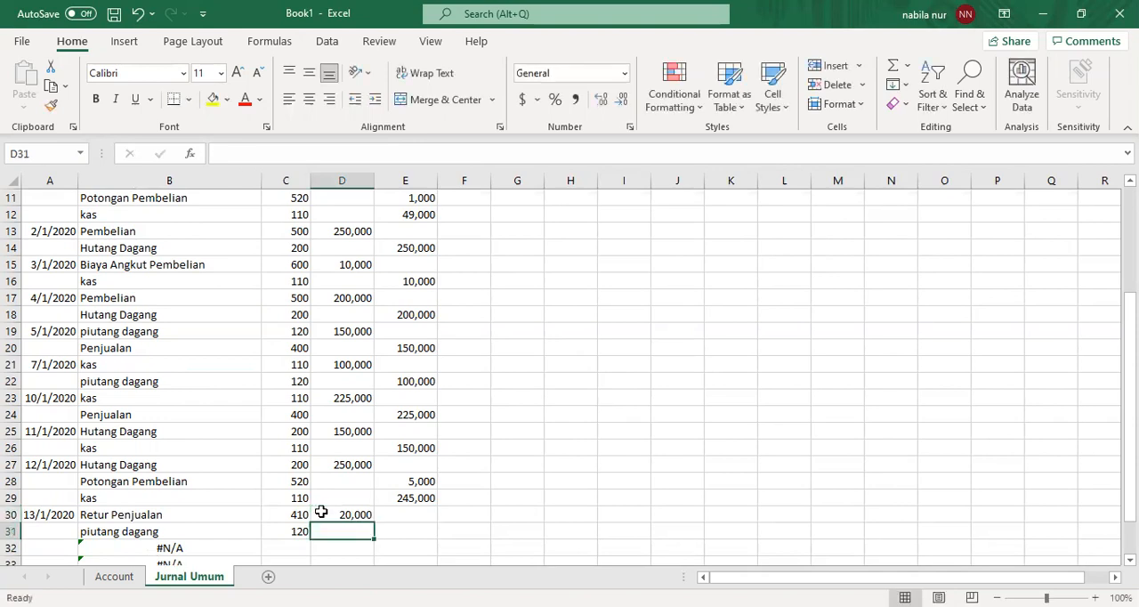
key(Right)
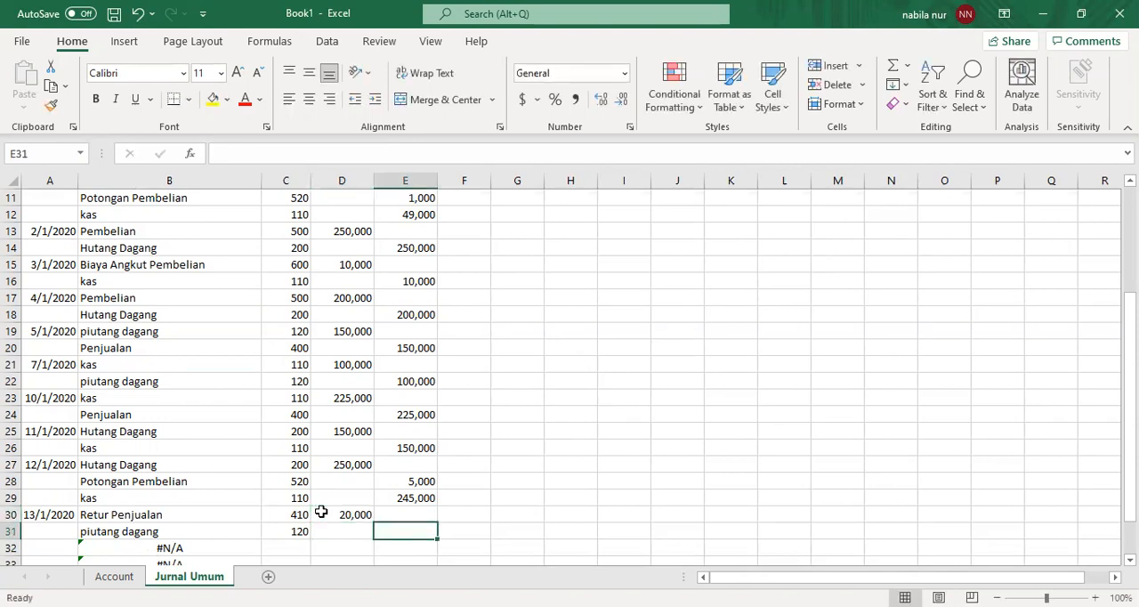
text(20,00)
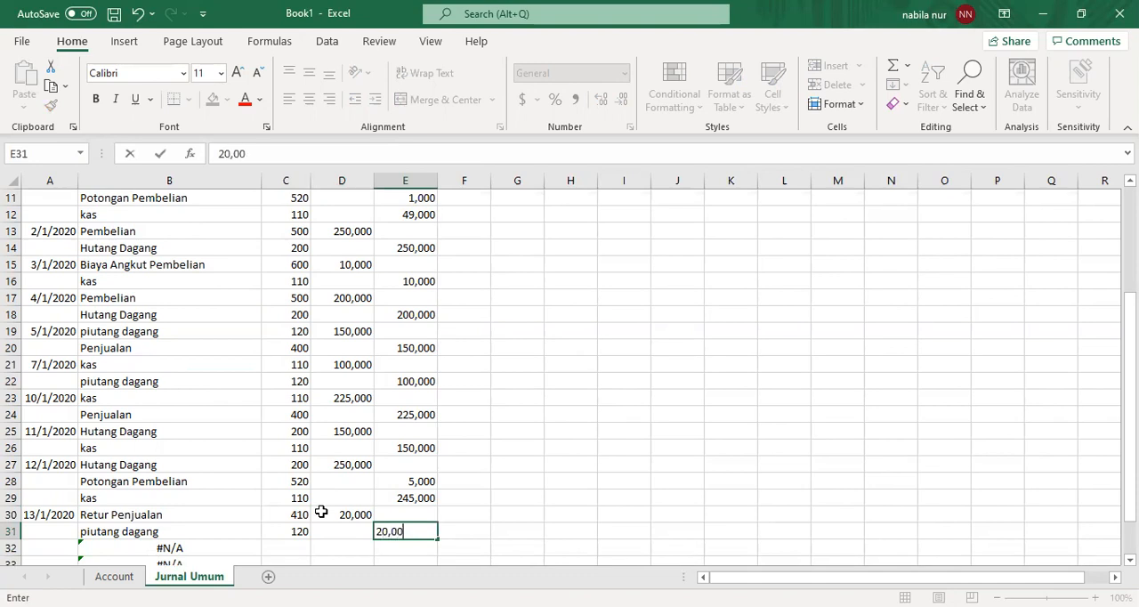
text(0)
key(Return)
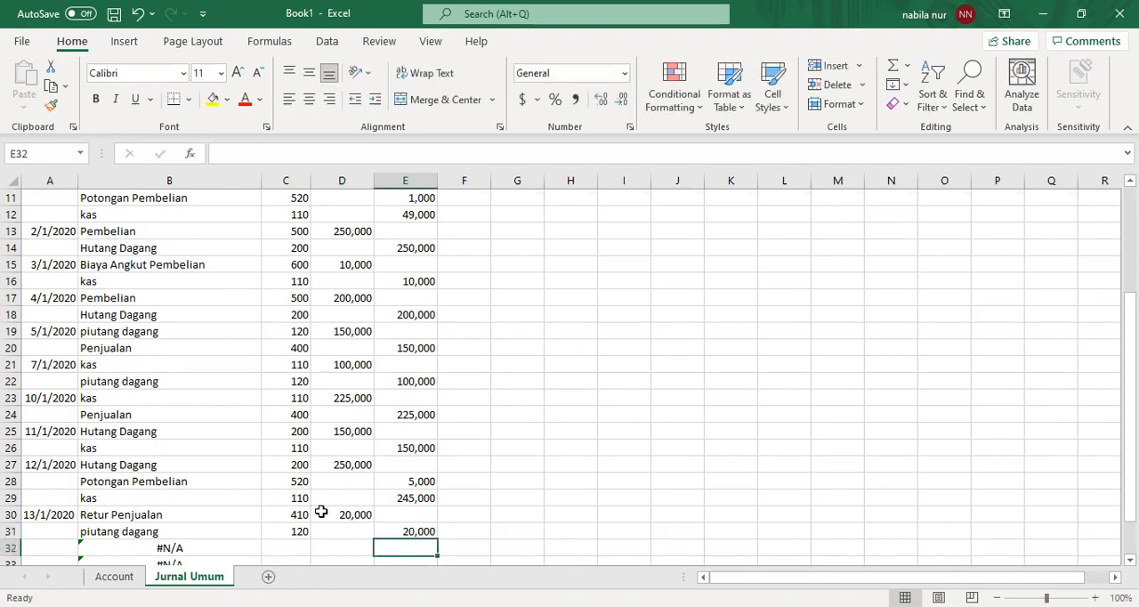
- Enter the date 14/1/2020 in A32 to start the advertising expense entry
key(Left)
key(Left)
key(Left)
key(Left)
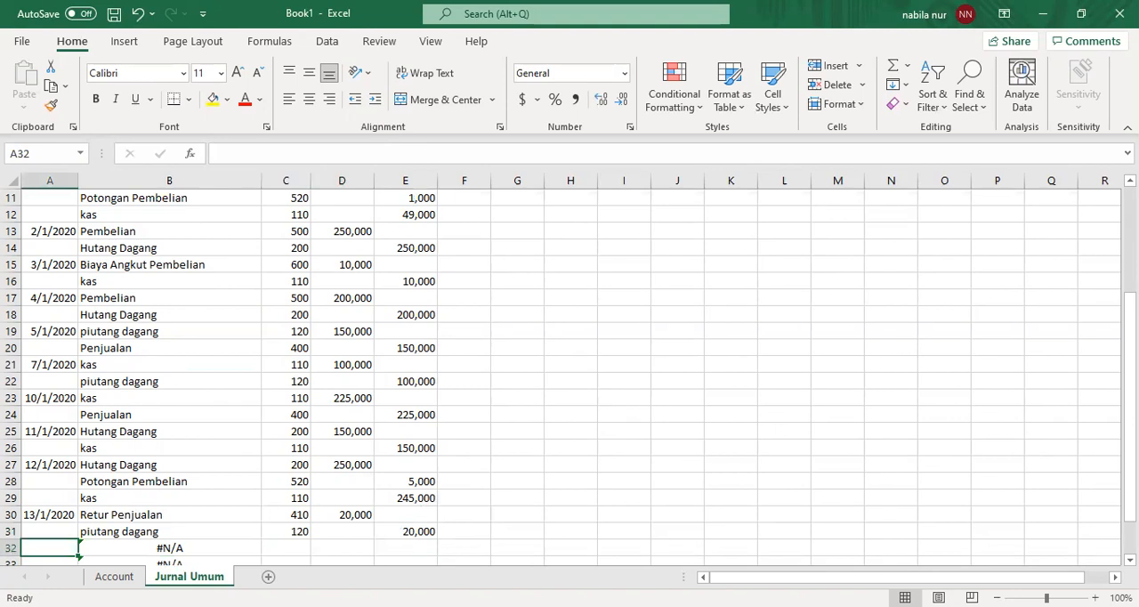
key(alt+Tab)
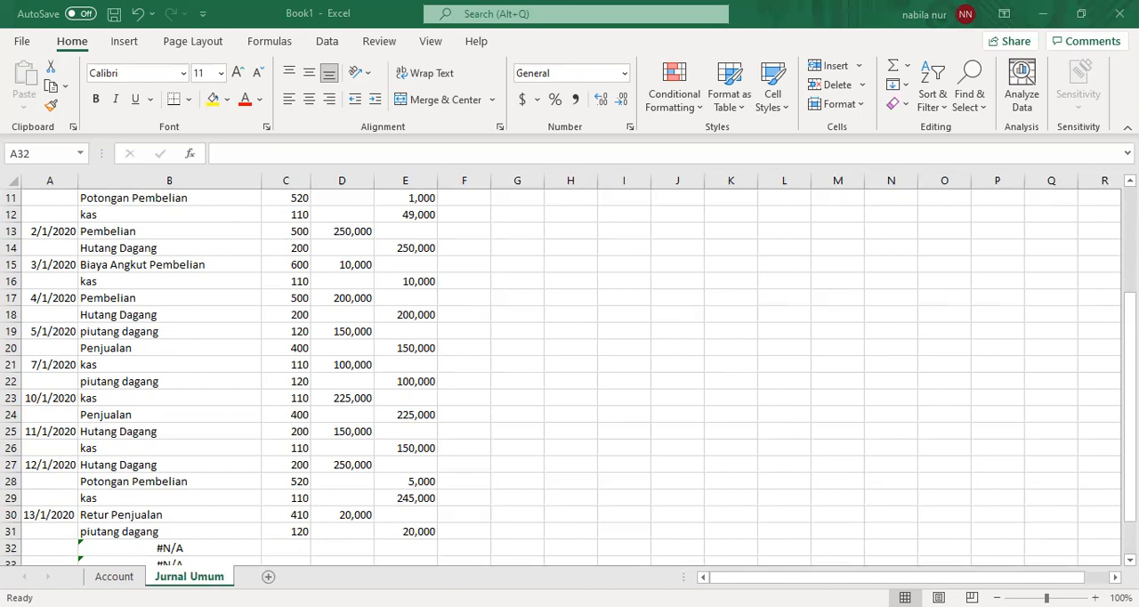
text(1)
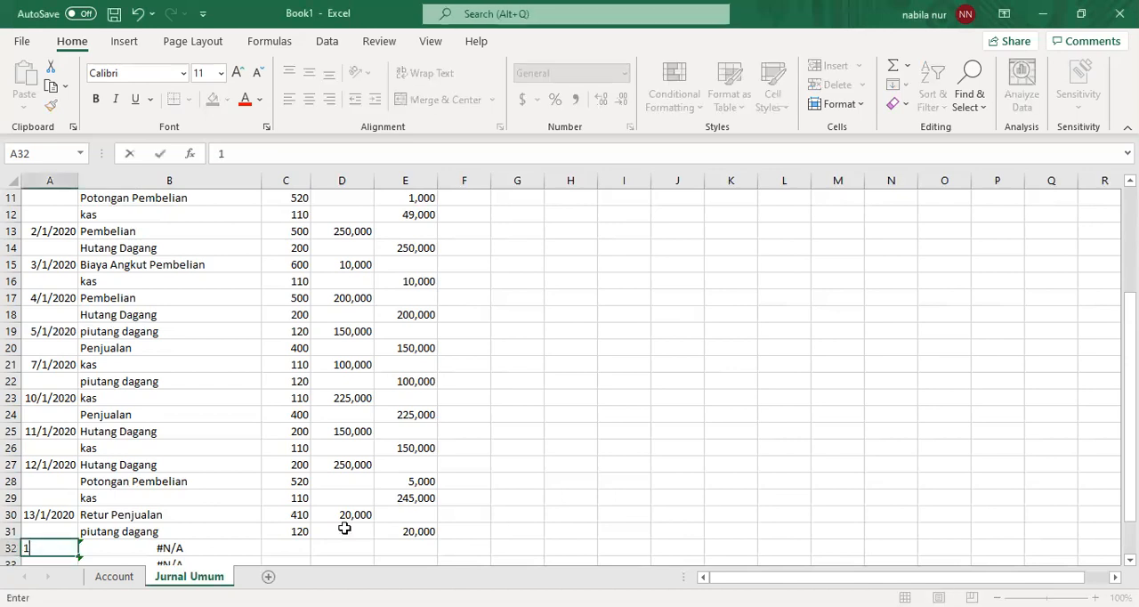
text(4/1/2020)
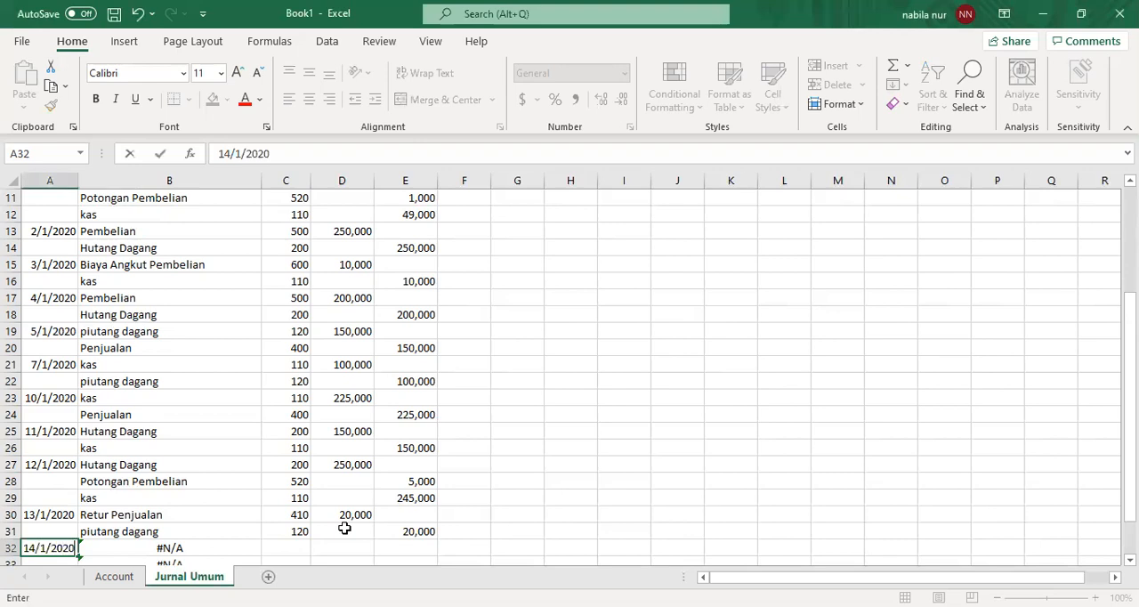
key(Tab)
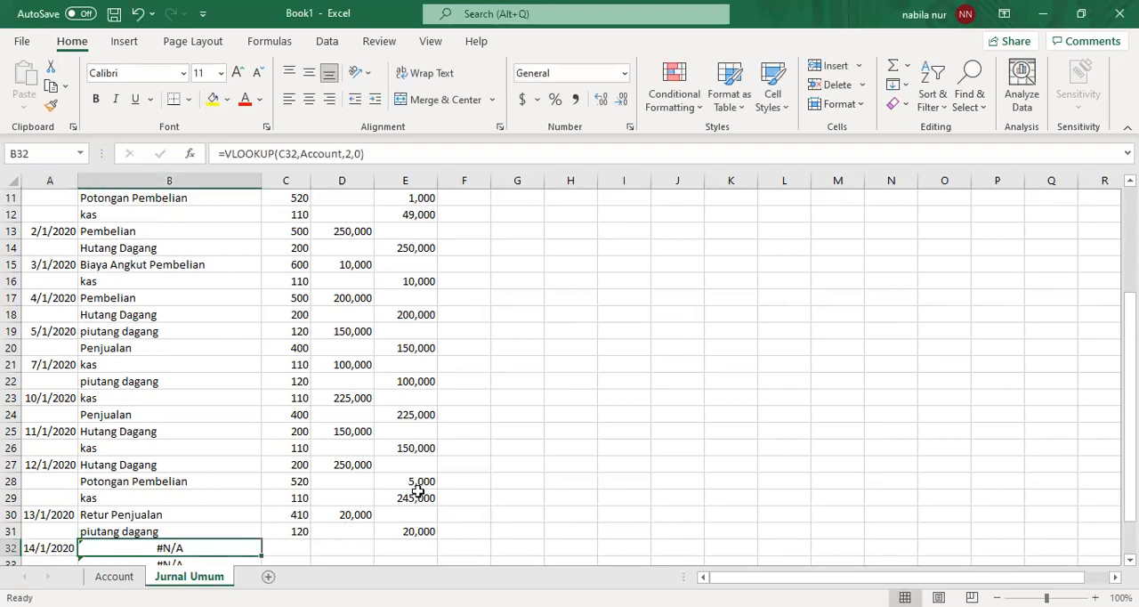
- Enter account numbers 613 in C32 and 110 in C33 for the 14/1/2020 entry
scroll(570, 374, up, 1)
scroll(569, 374, down, 2)
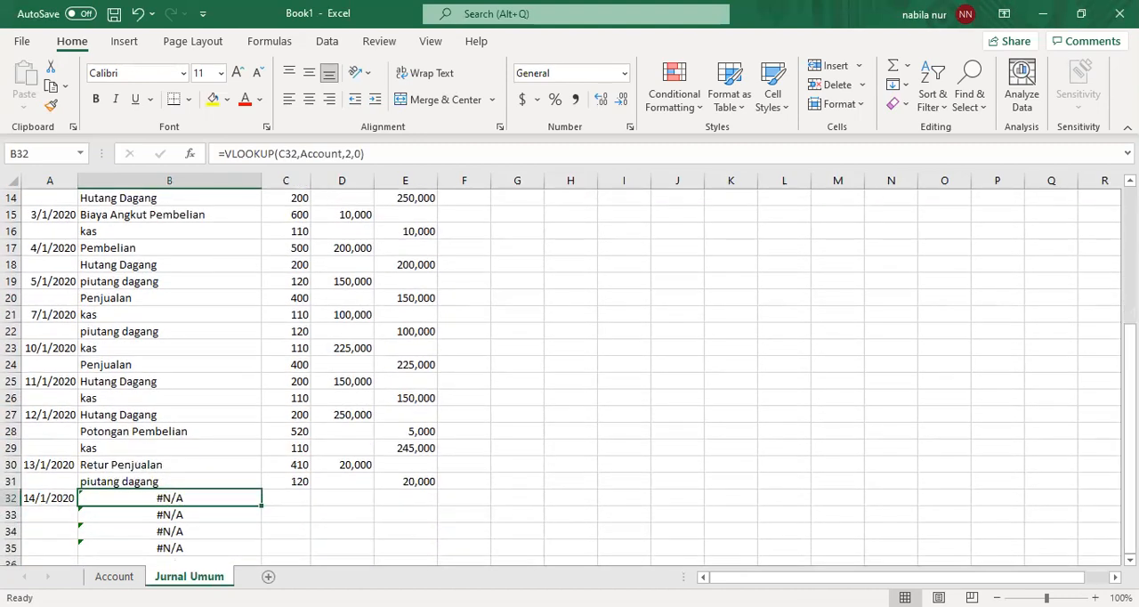
key(alt+Tab)
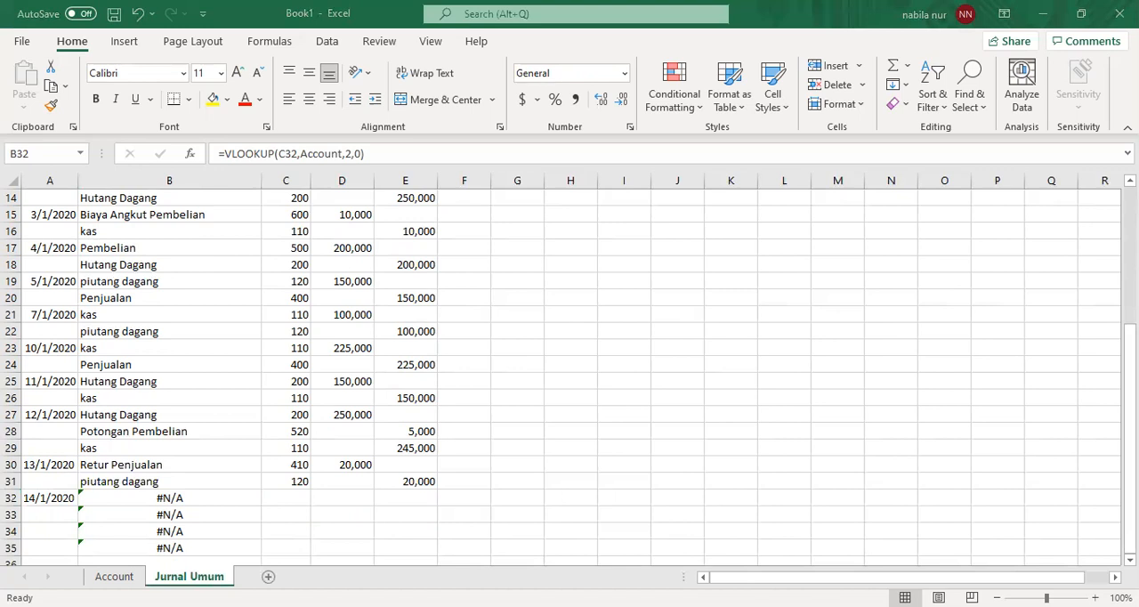
click(294, 498)
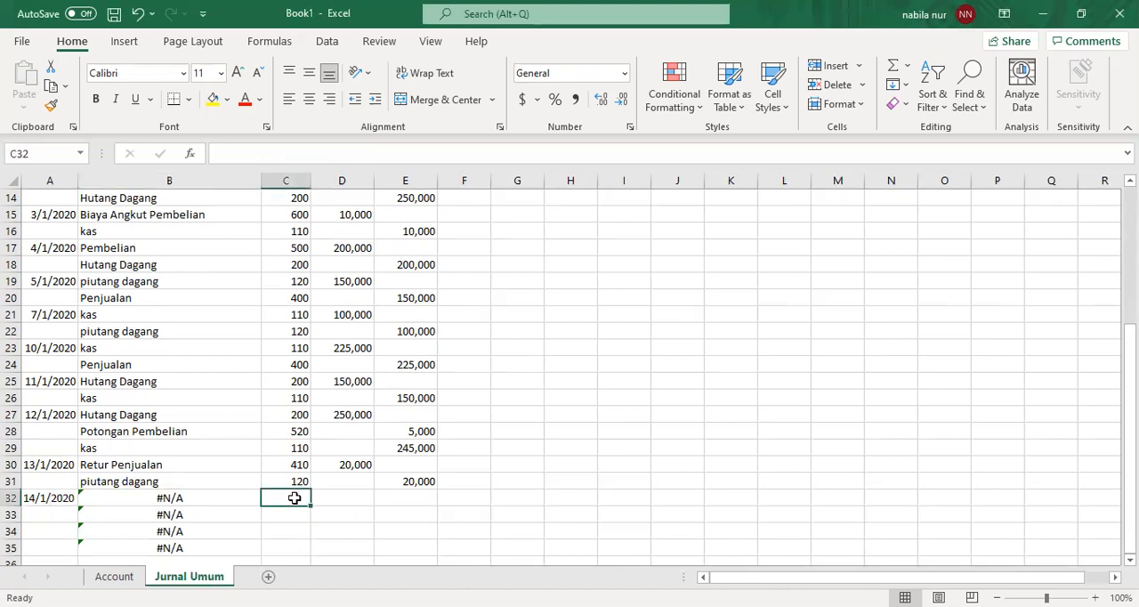
text(613)
key(Return)
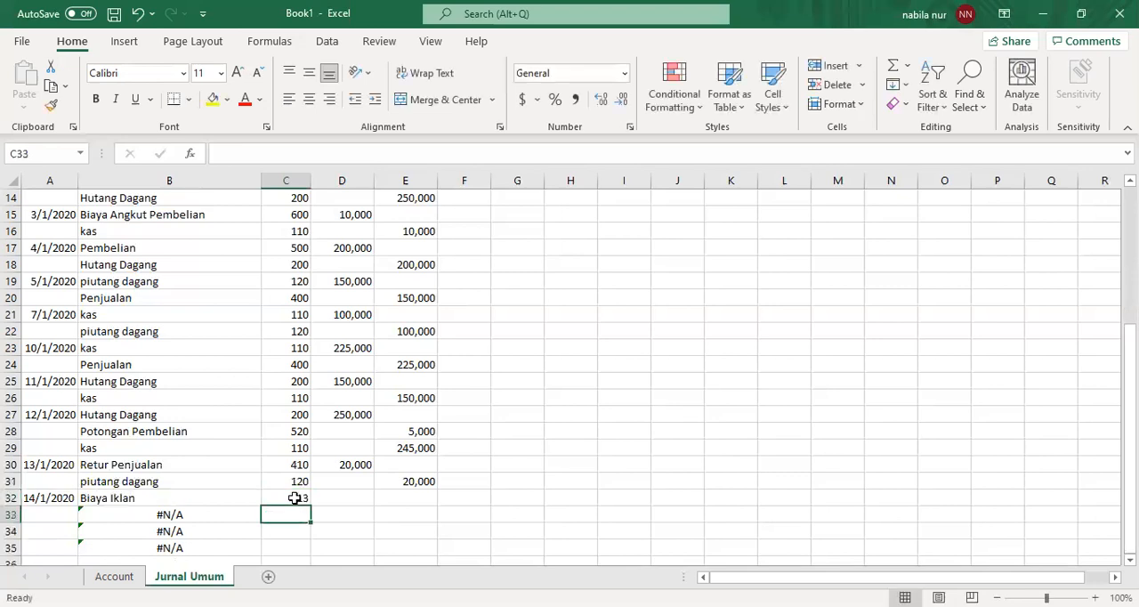
text(110)
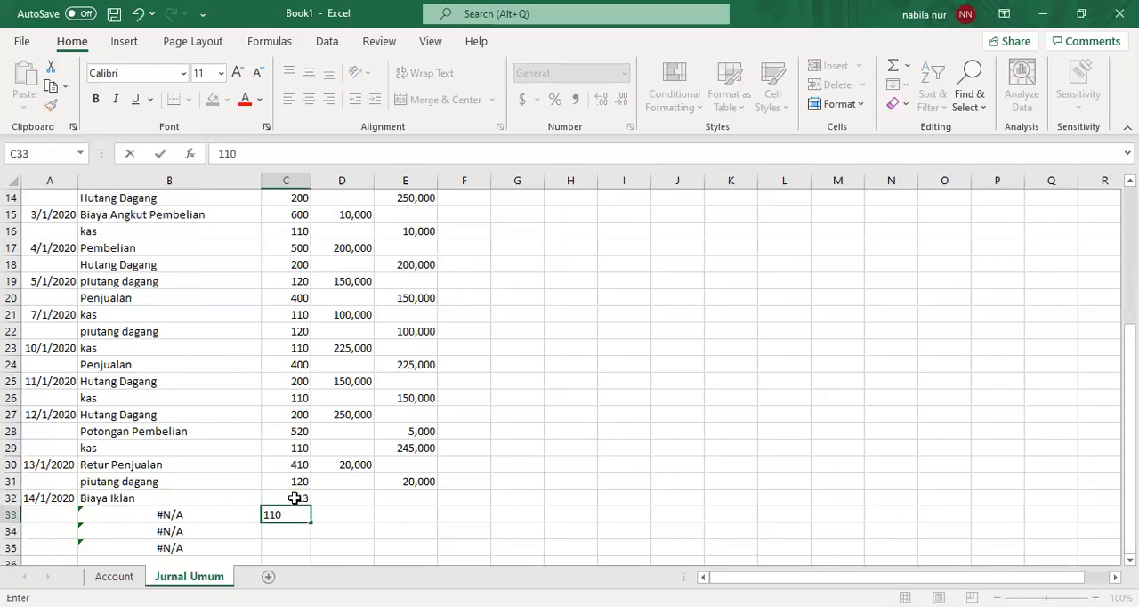
- Record a debit of 25,000 in D32 for Biaya Iklan and a credit of 25,000 in E33 for kas
click(294, 498)
key(Right)
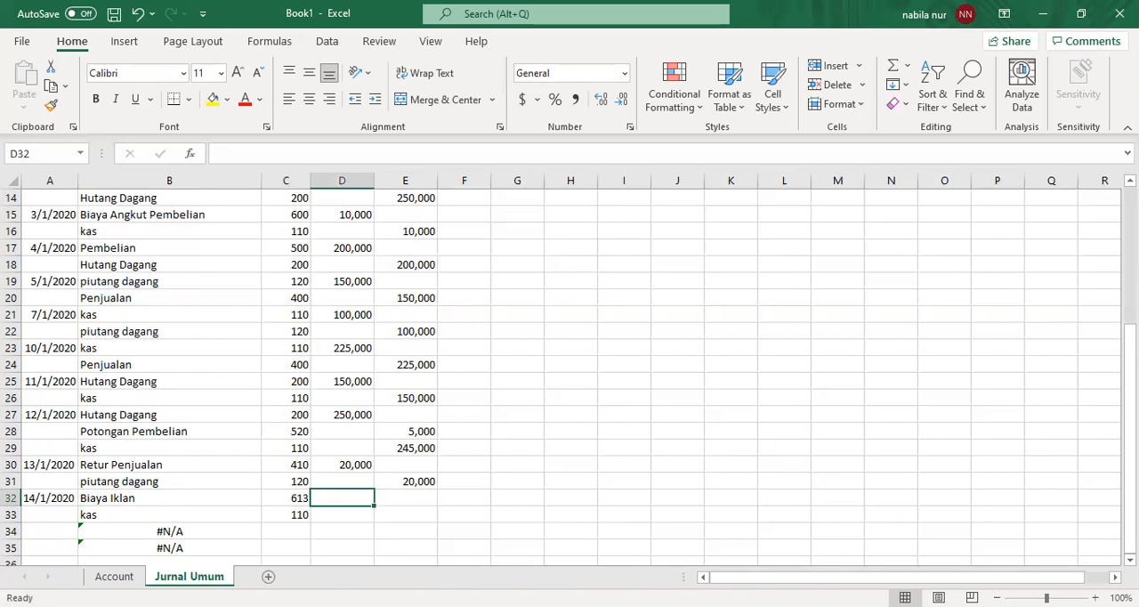
key(alt+Tab)
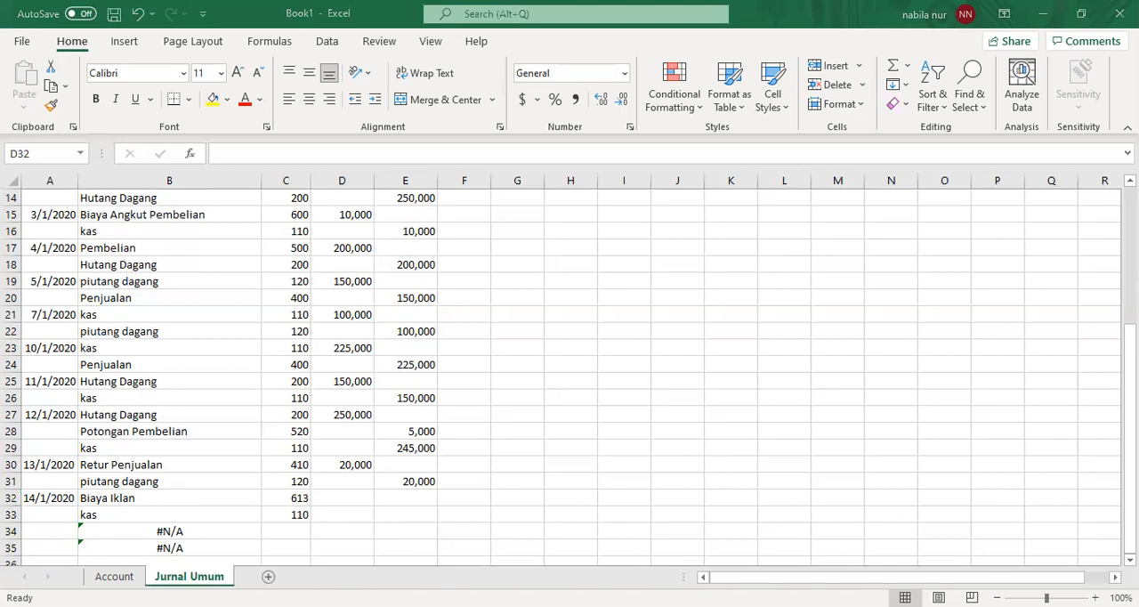
key(alt+Tab)
text(25,000)
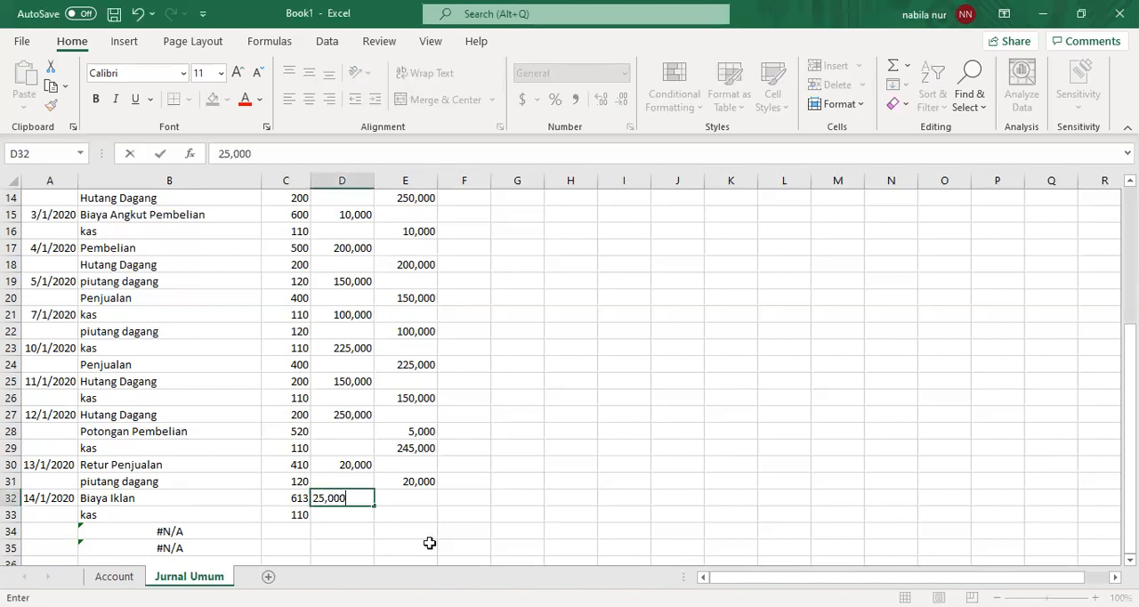
key(Return)
key(Right)
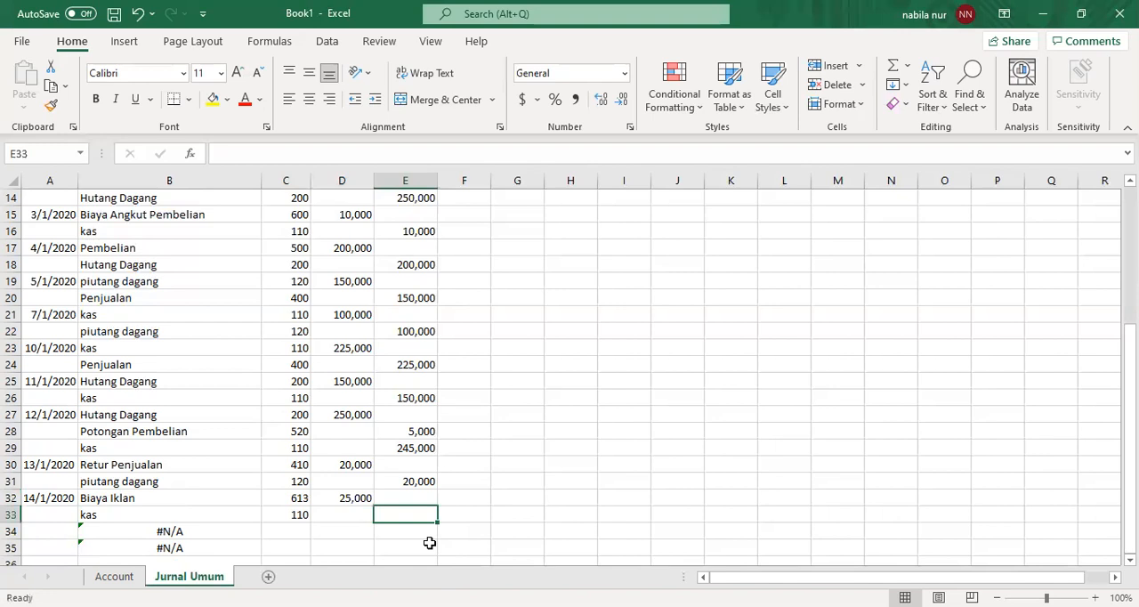
text(25,000)
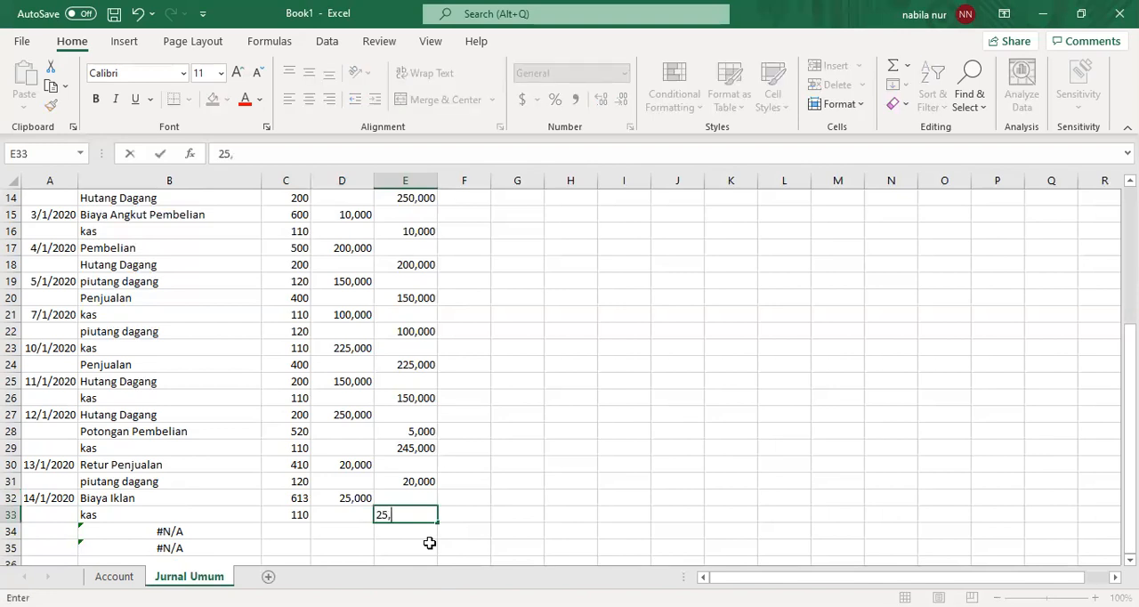
key(Return)
key(Left)
key(Left)
key(Left)
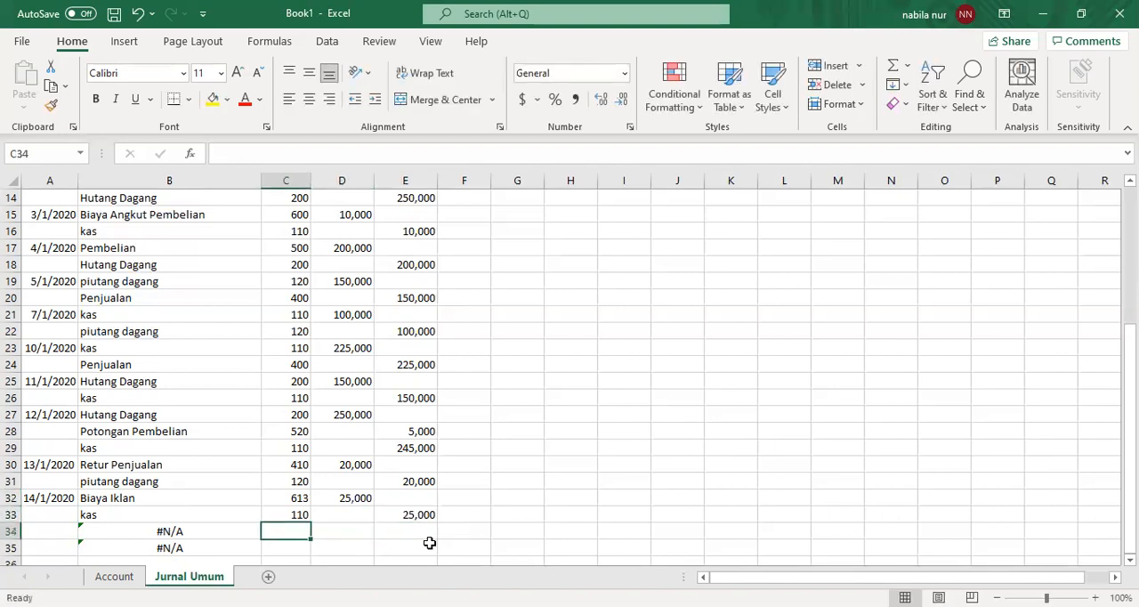